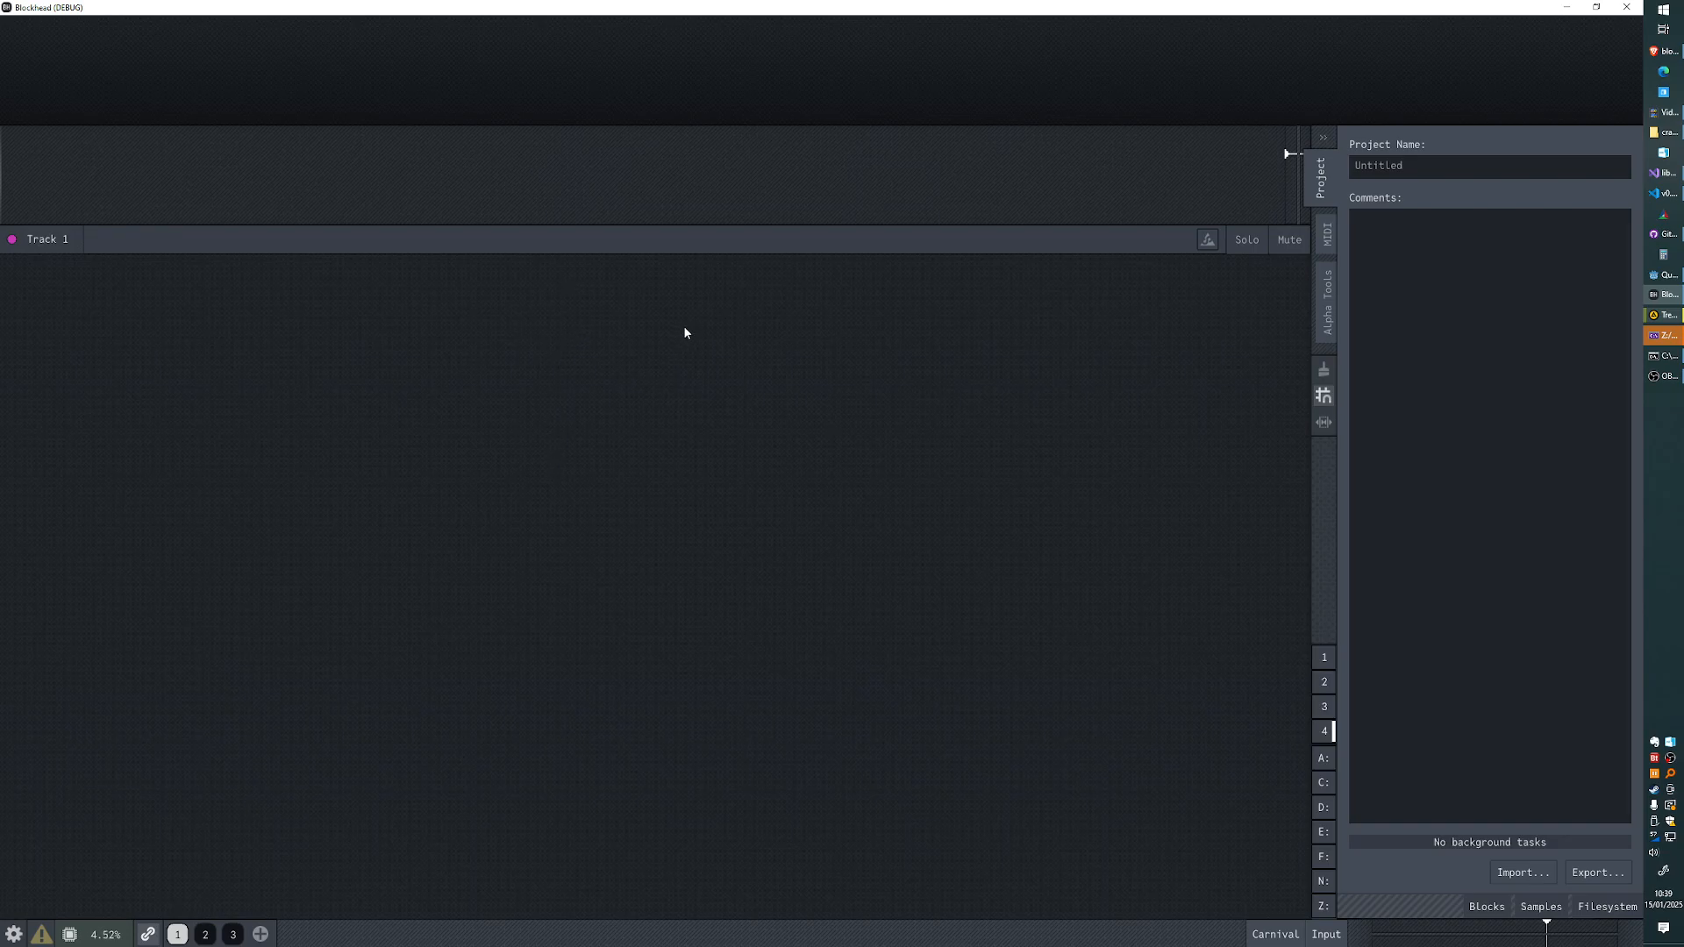
{"action": "right_click", "coordinate": [590, 176]}
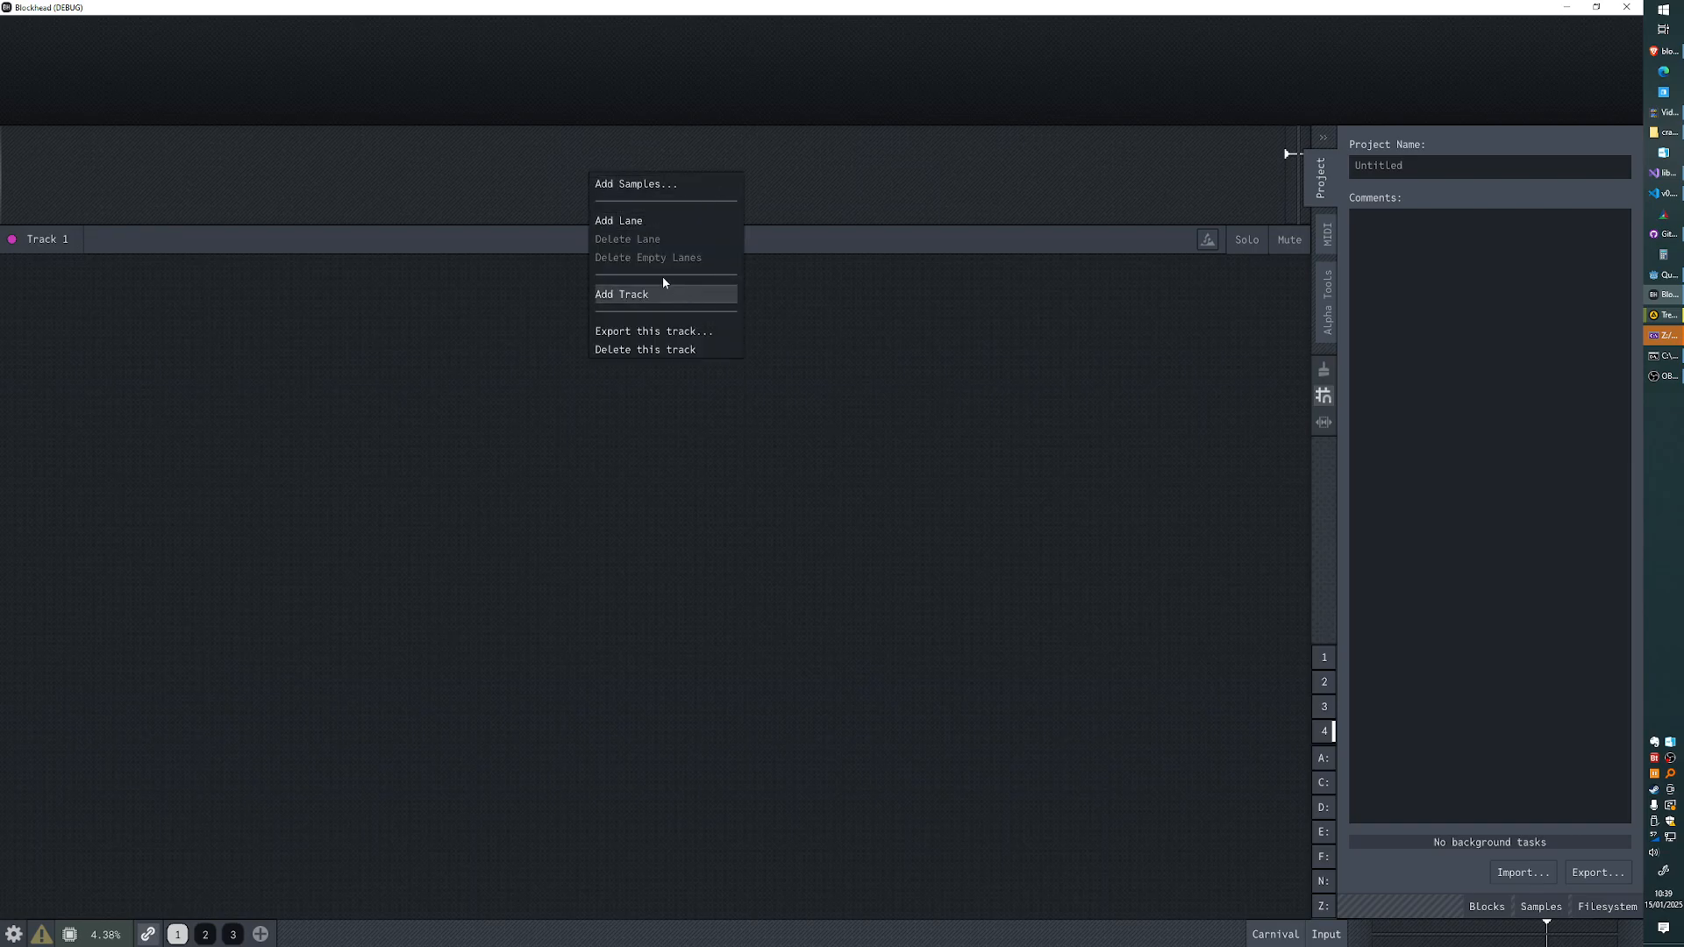
{"action": "left_click", "coordinate": [895, 176]}
{"action": "scroll", "coordinate": [739, 169], "scroll_direction": "up", "scroll_amount": 1}
{"action": "right_click", "coordinate": [526, 181]}
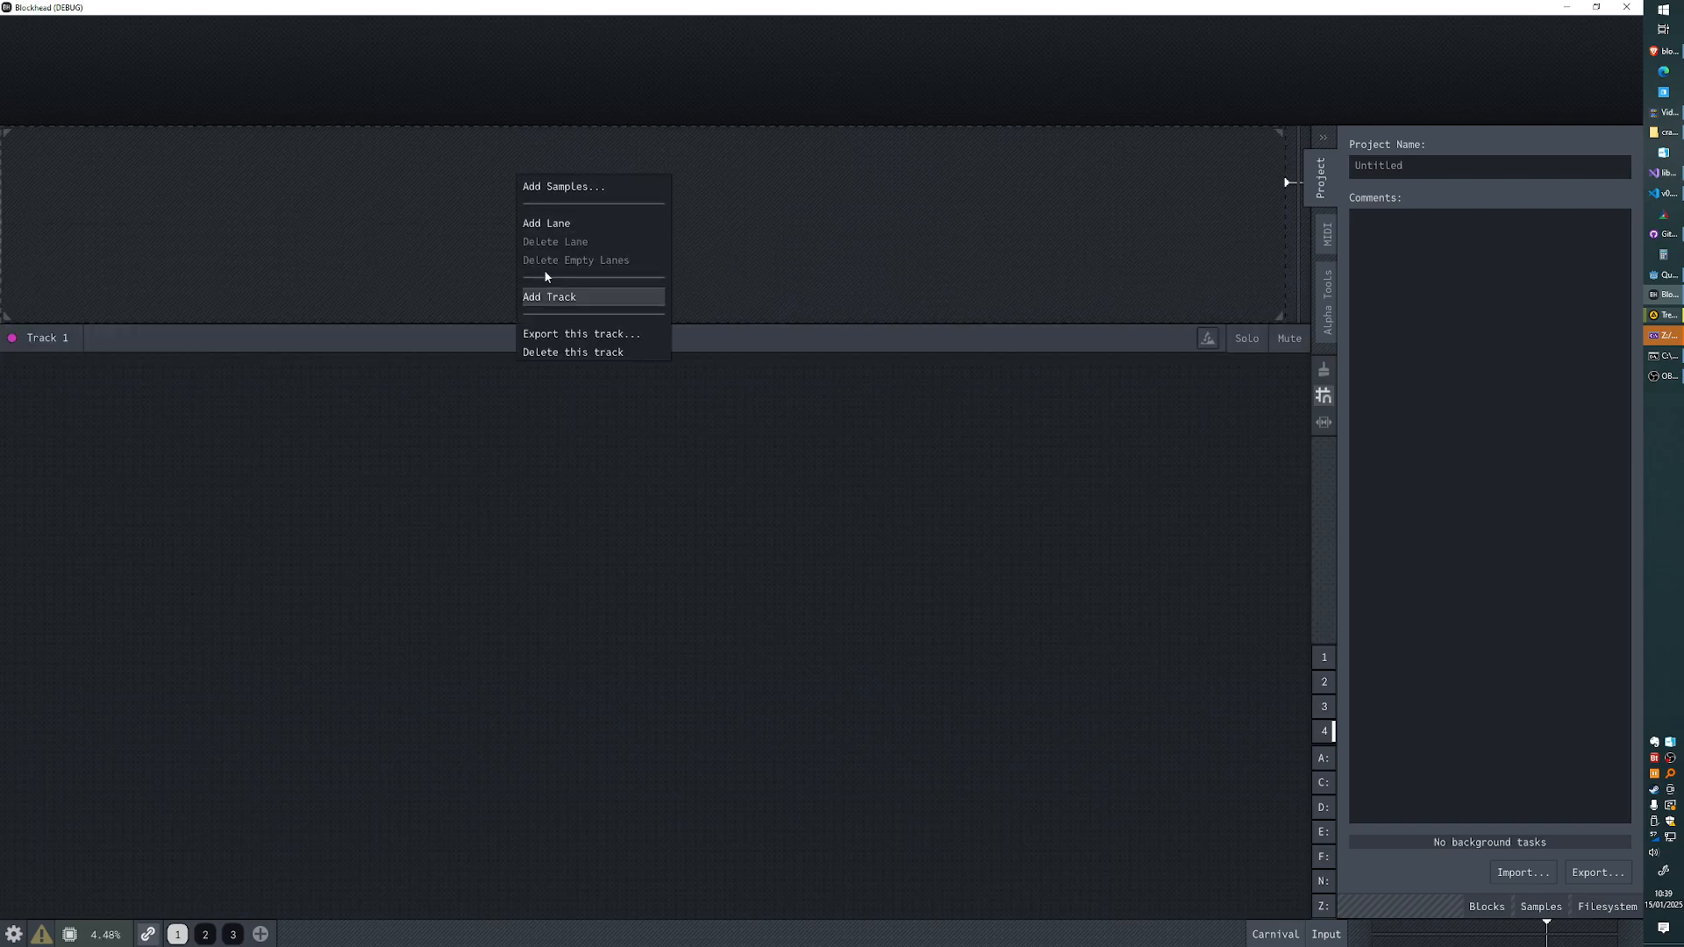
{"action": "left_click", "coordinate": [780, 244]}
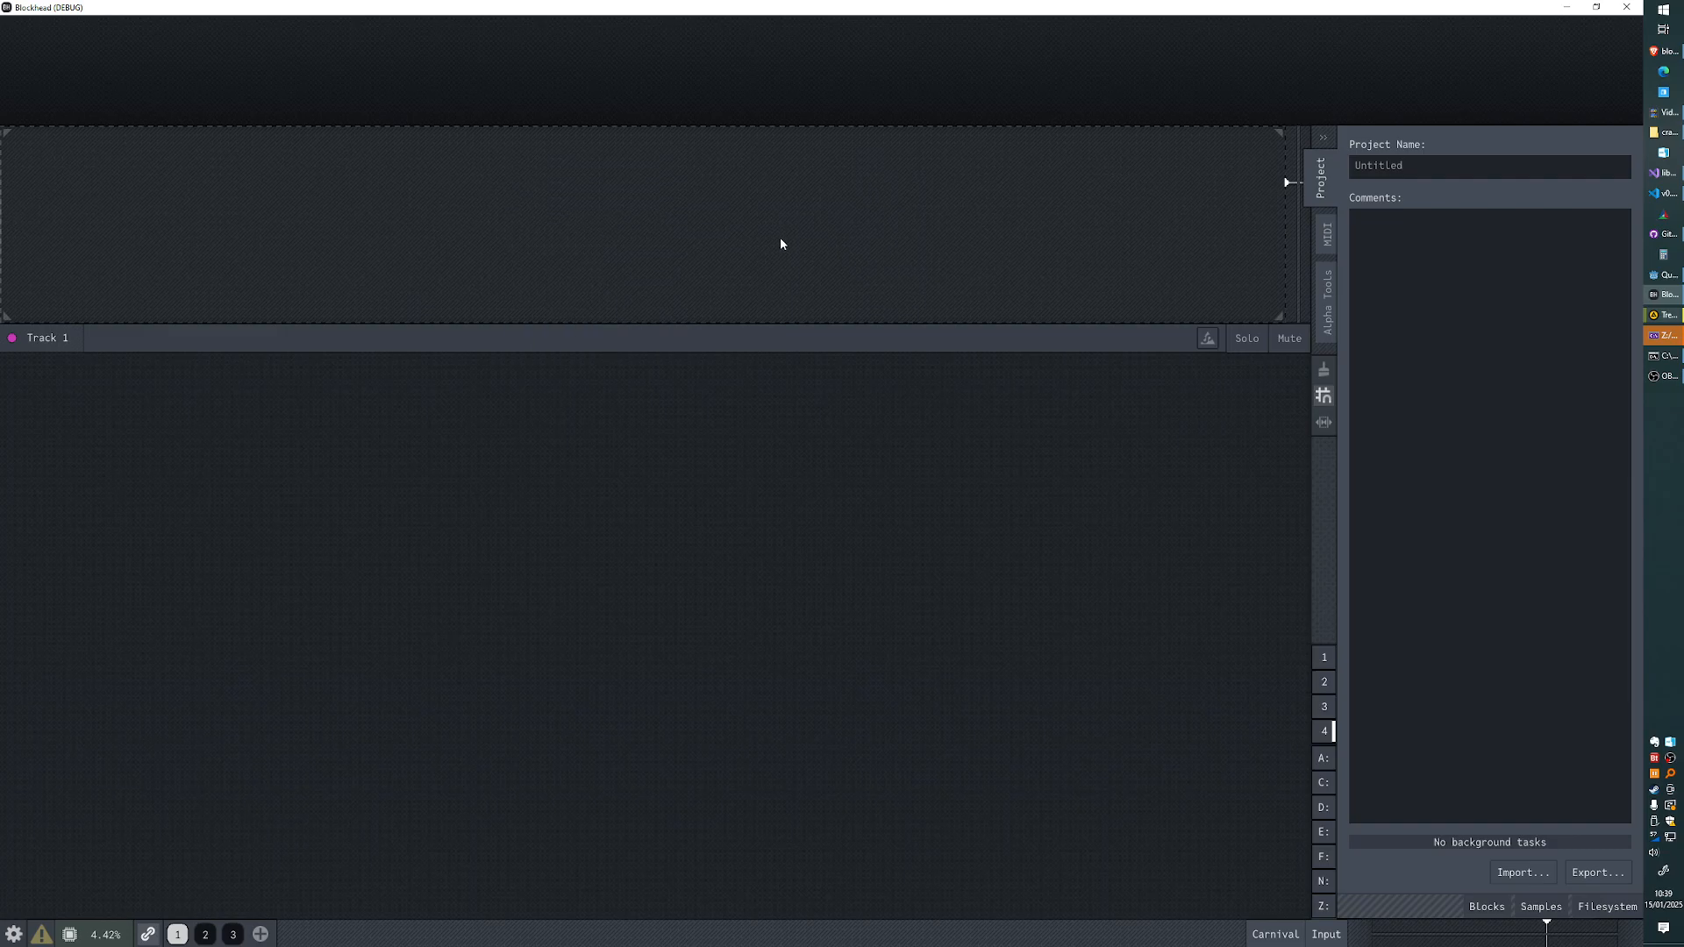
{"action": "right_click", "coordinate": [525, 199]}
{"action": "left_click", "coordinate": [713, 269]}
{"action": "key", "text": "b"}
{"action": "key", "text": "Escape"}
{"action": "key", "text": "Escape"}
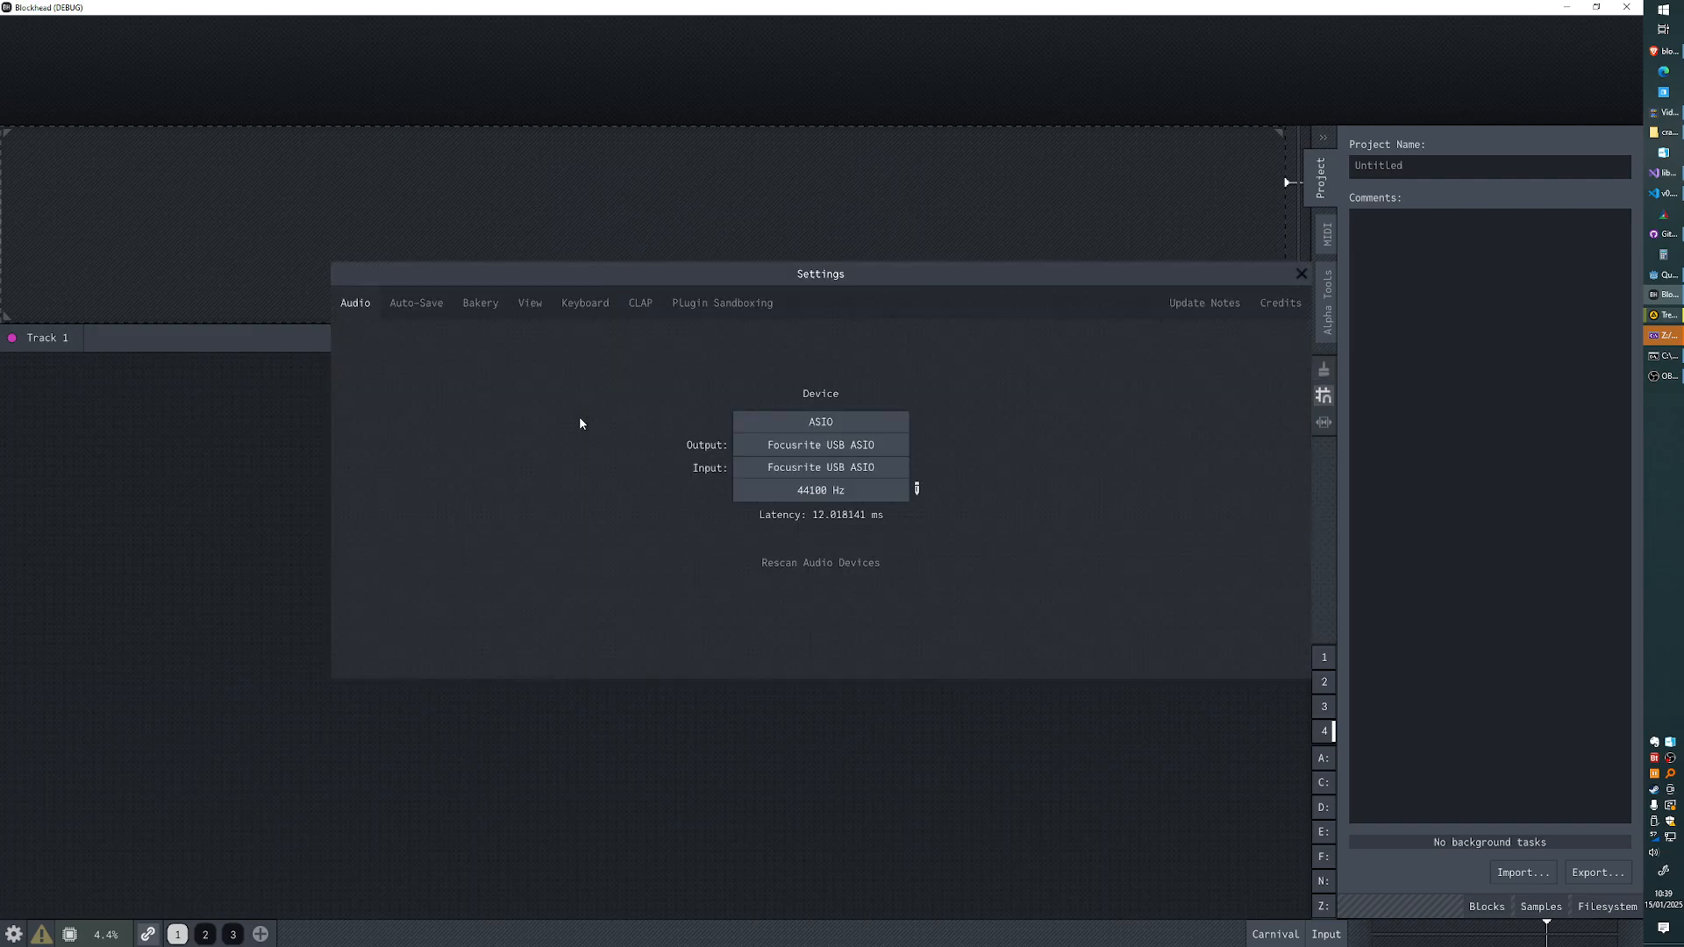
- Search the keyboard shortcut settings for "brush" and close the settings
{"action": "left_click", "coordinate": [599, 308]}
{"action": "left_click", "coordinate": [614, 345]}
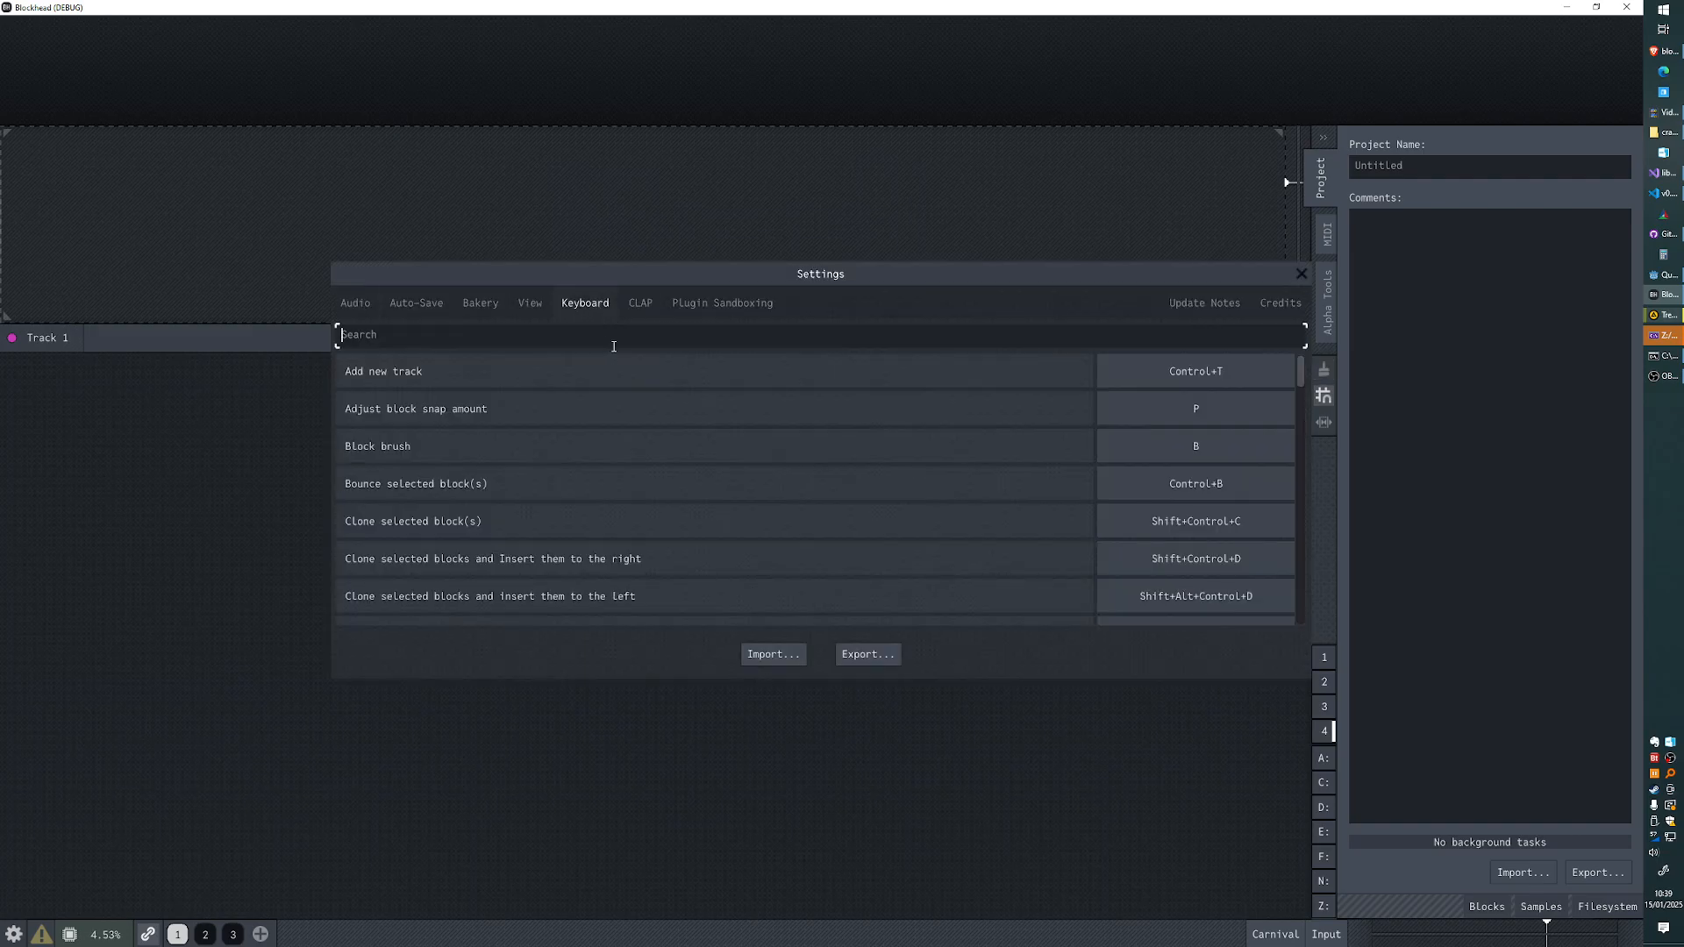
{"action": "type", "text": "brush"}
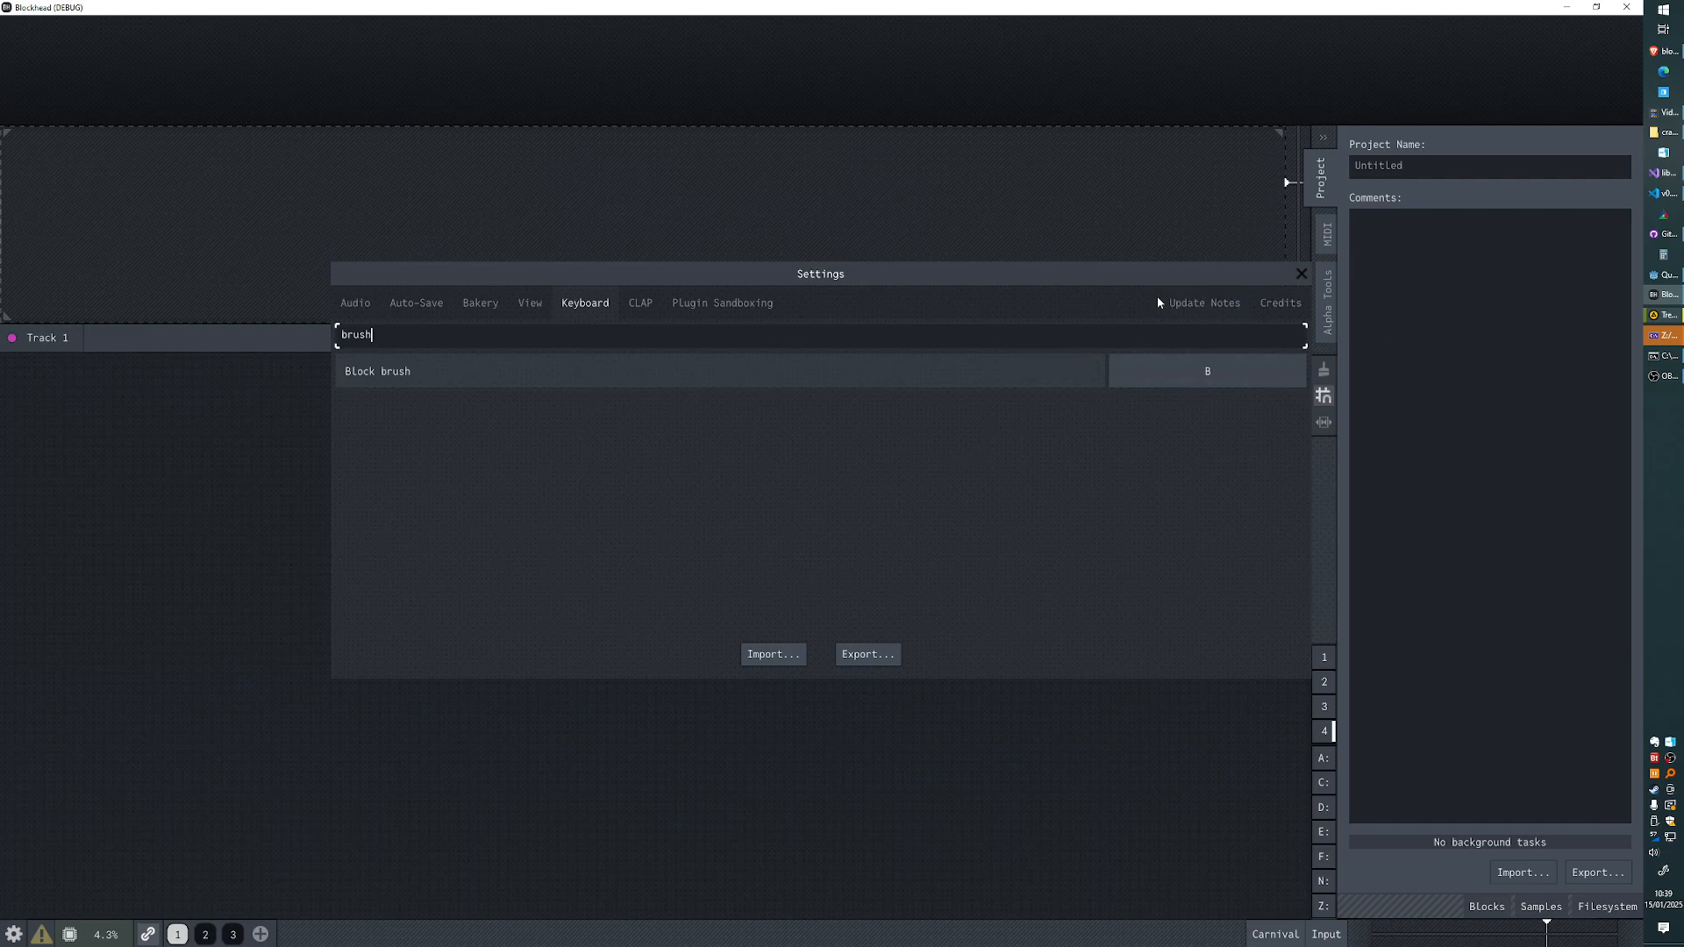
{"action": "key", "text": "BackSpace"}
{"action": "key", "text": "BackSpace"}
{"action": "key", "text": "BackSpace"}
{"action": "key", "text": "BackSpace"}
{"action": "key", "text": "BackSpace"}
{"action": "key", "text": "Escape"}
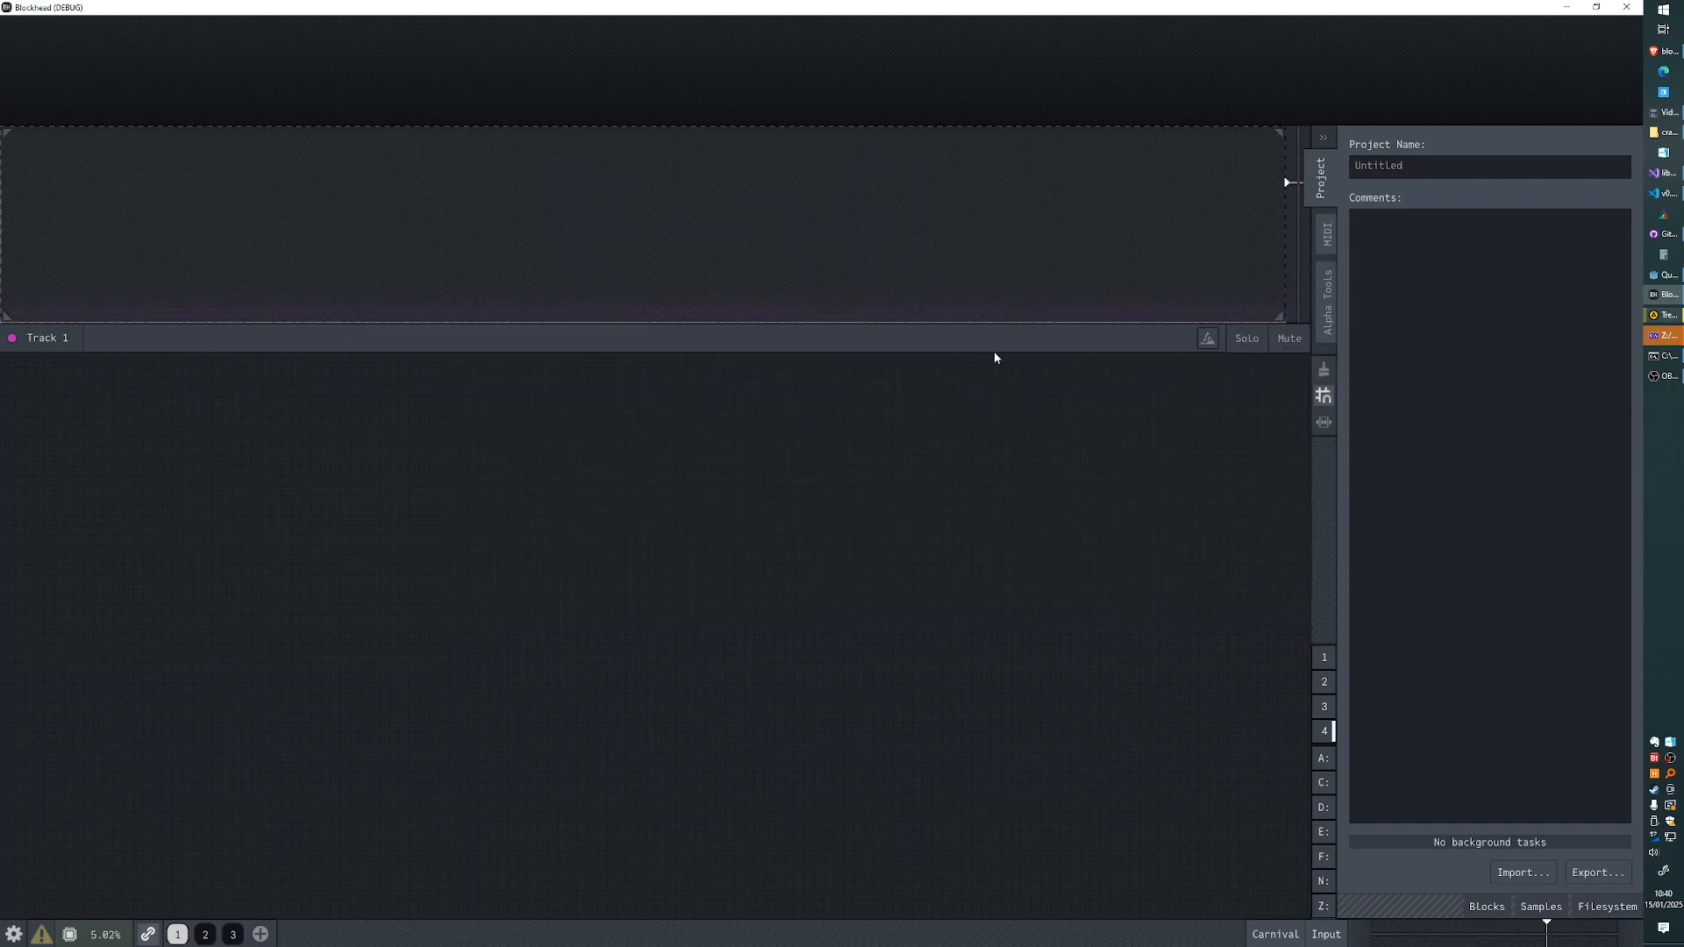
- Create a tempo guide on Track 1 by outlining its region with the block brush, and undo it
{"action": "key", "text": "b"}
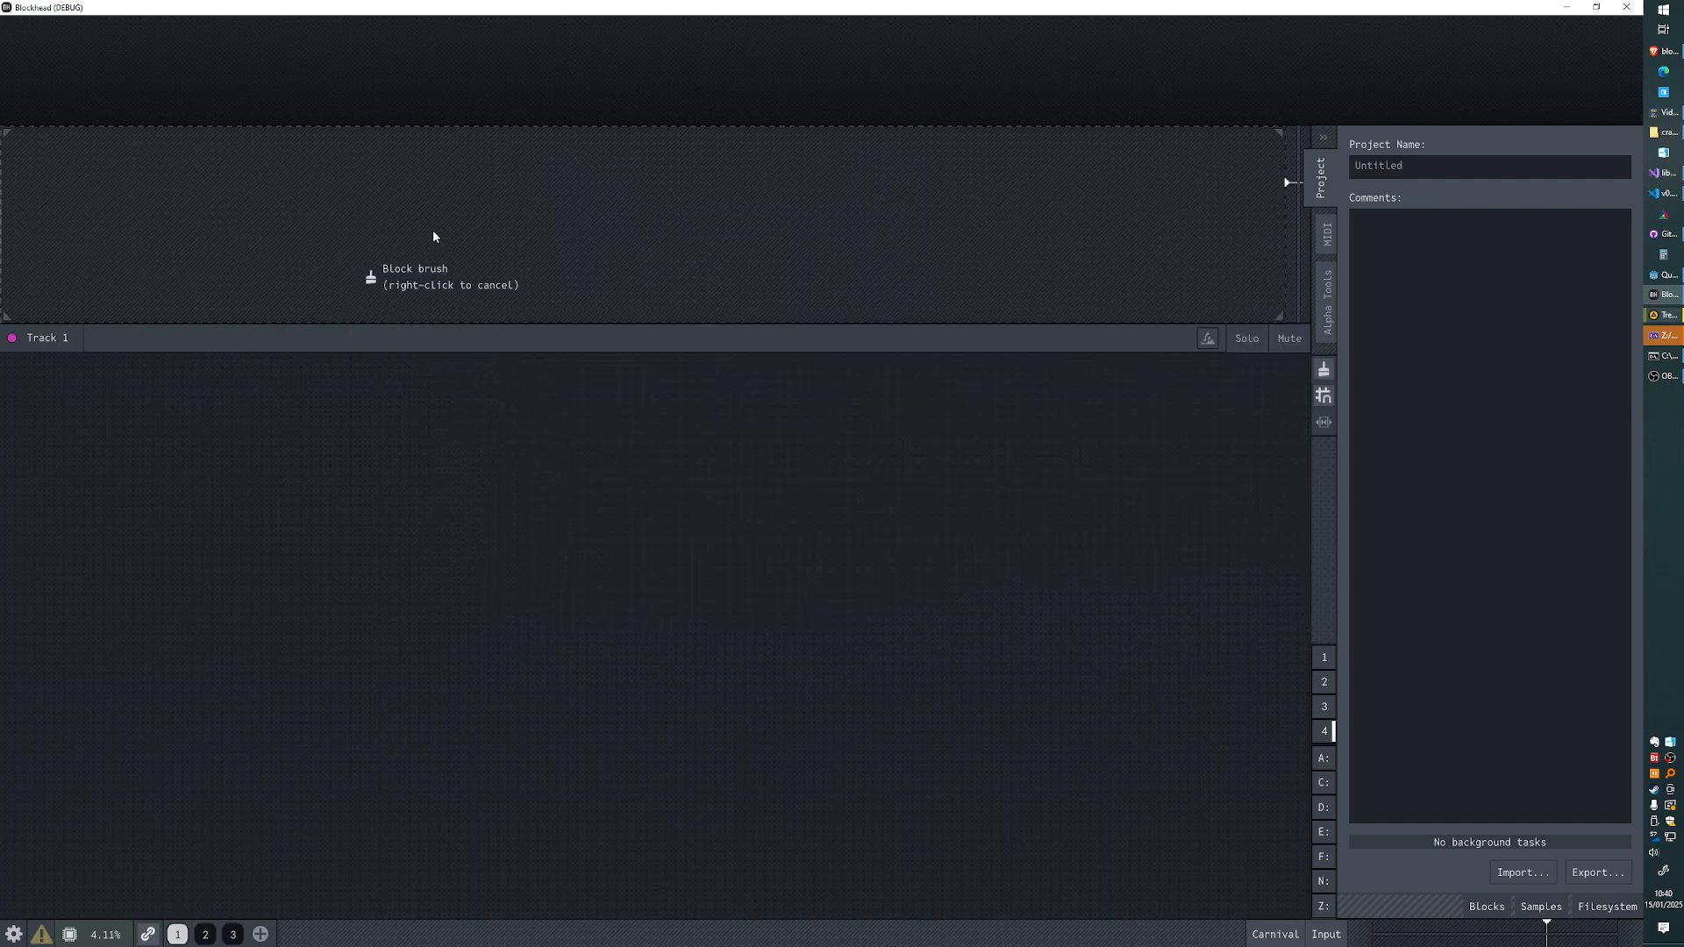
{"action": "left_click_drag", "start_coordinate": [392, 214], "coordinate": [950, 211]}
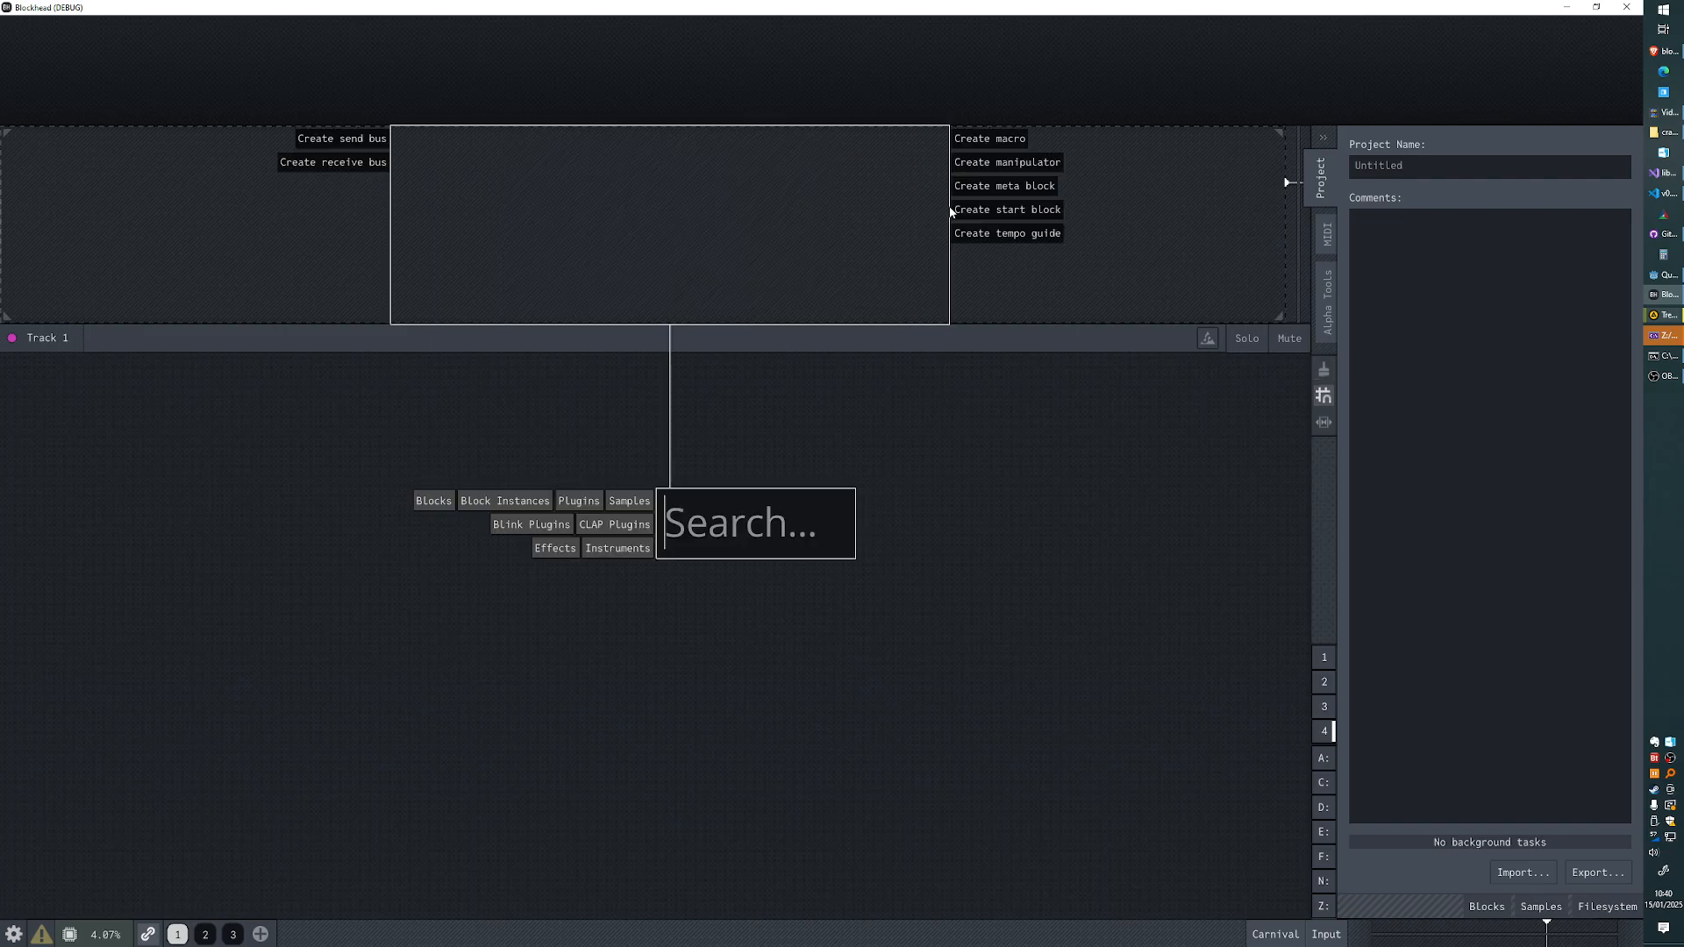
{"action": "left_click", "coordinate": [990, 233]}
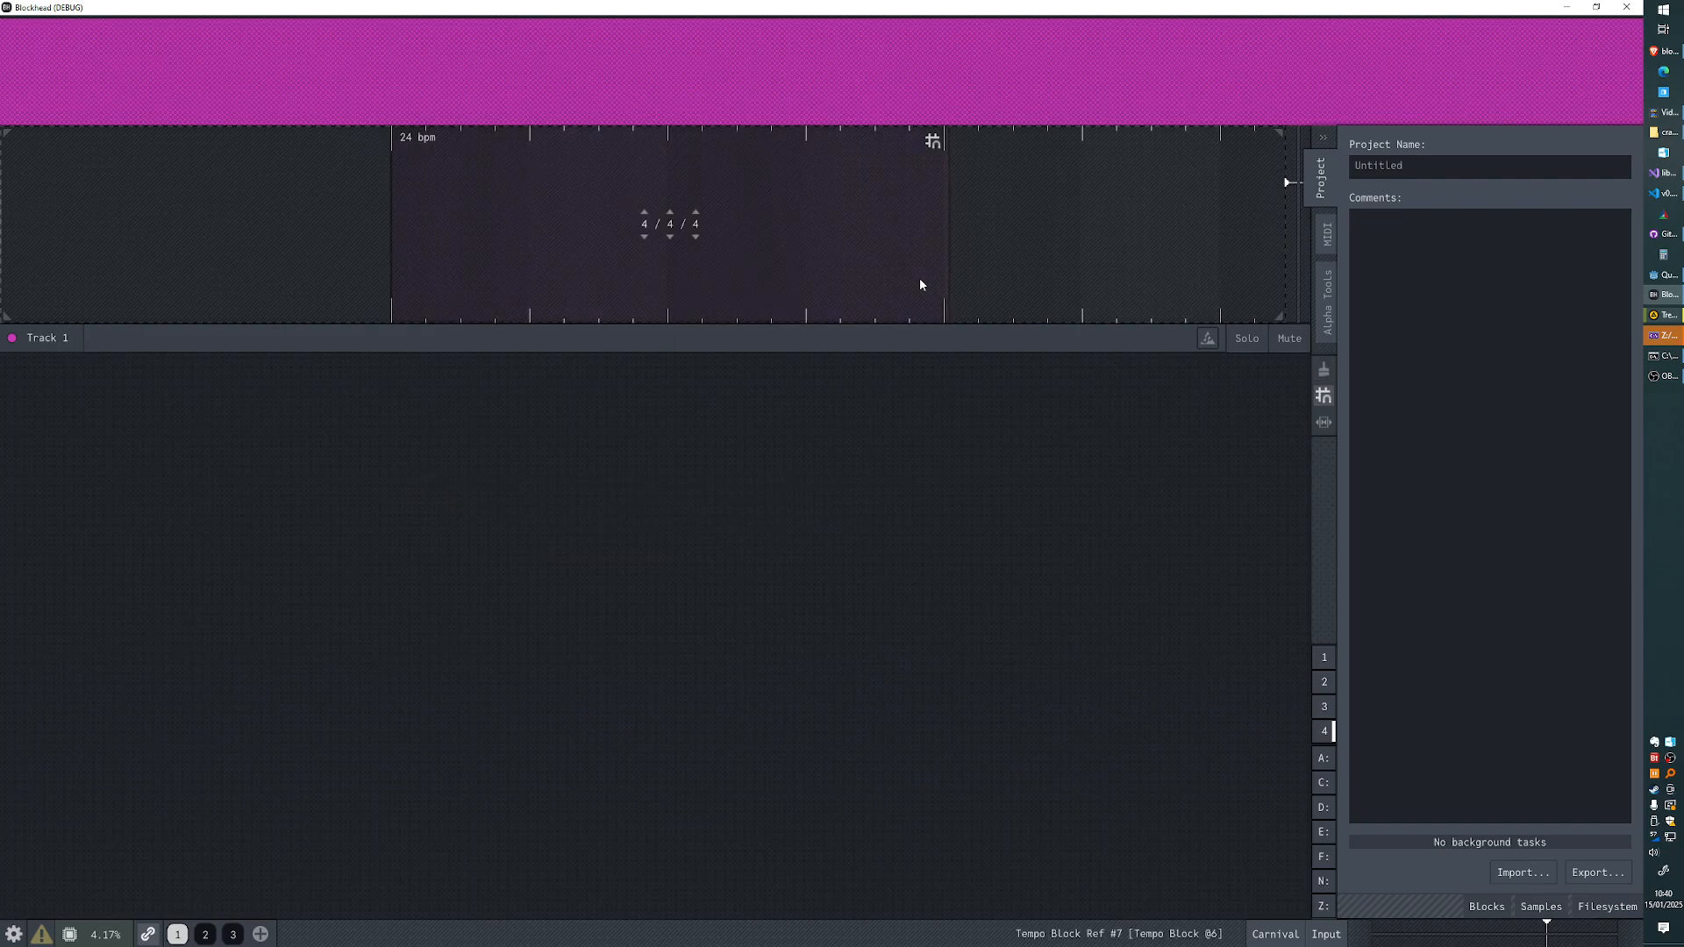
{"action": "key", "text": "ctrl+z"}
- Outline a new block region on Track 1, add the Resonator effect found by searching "reson", and undo it
{"action": "mouse_move", "coordinate": [363, 204]}
{"action": "left_mouse_down"}
{"action": "mouse_move", "coordinate": [311, 205]}
{"action": "mouse_move", "coordinate": [945, 181]}
{"action": "left_mouse_up"}
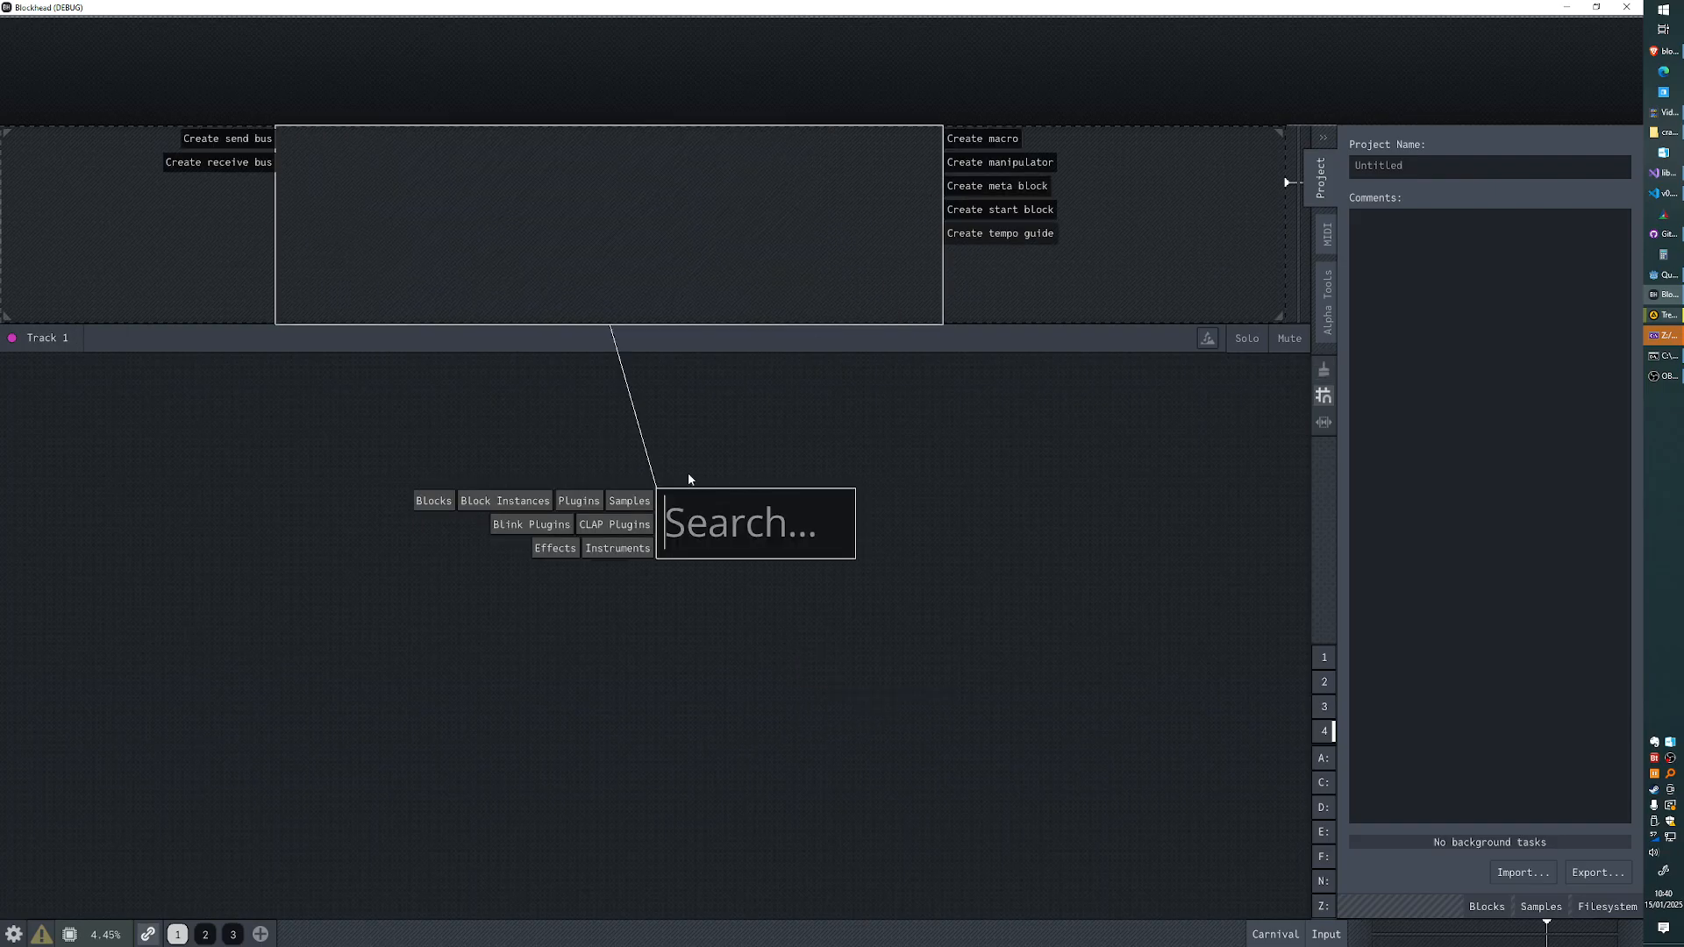
{"action": "type", "text": "reson"}
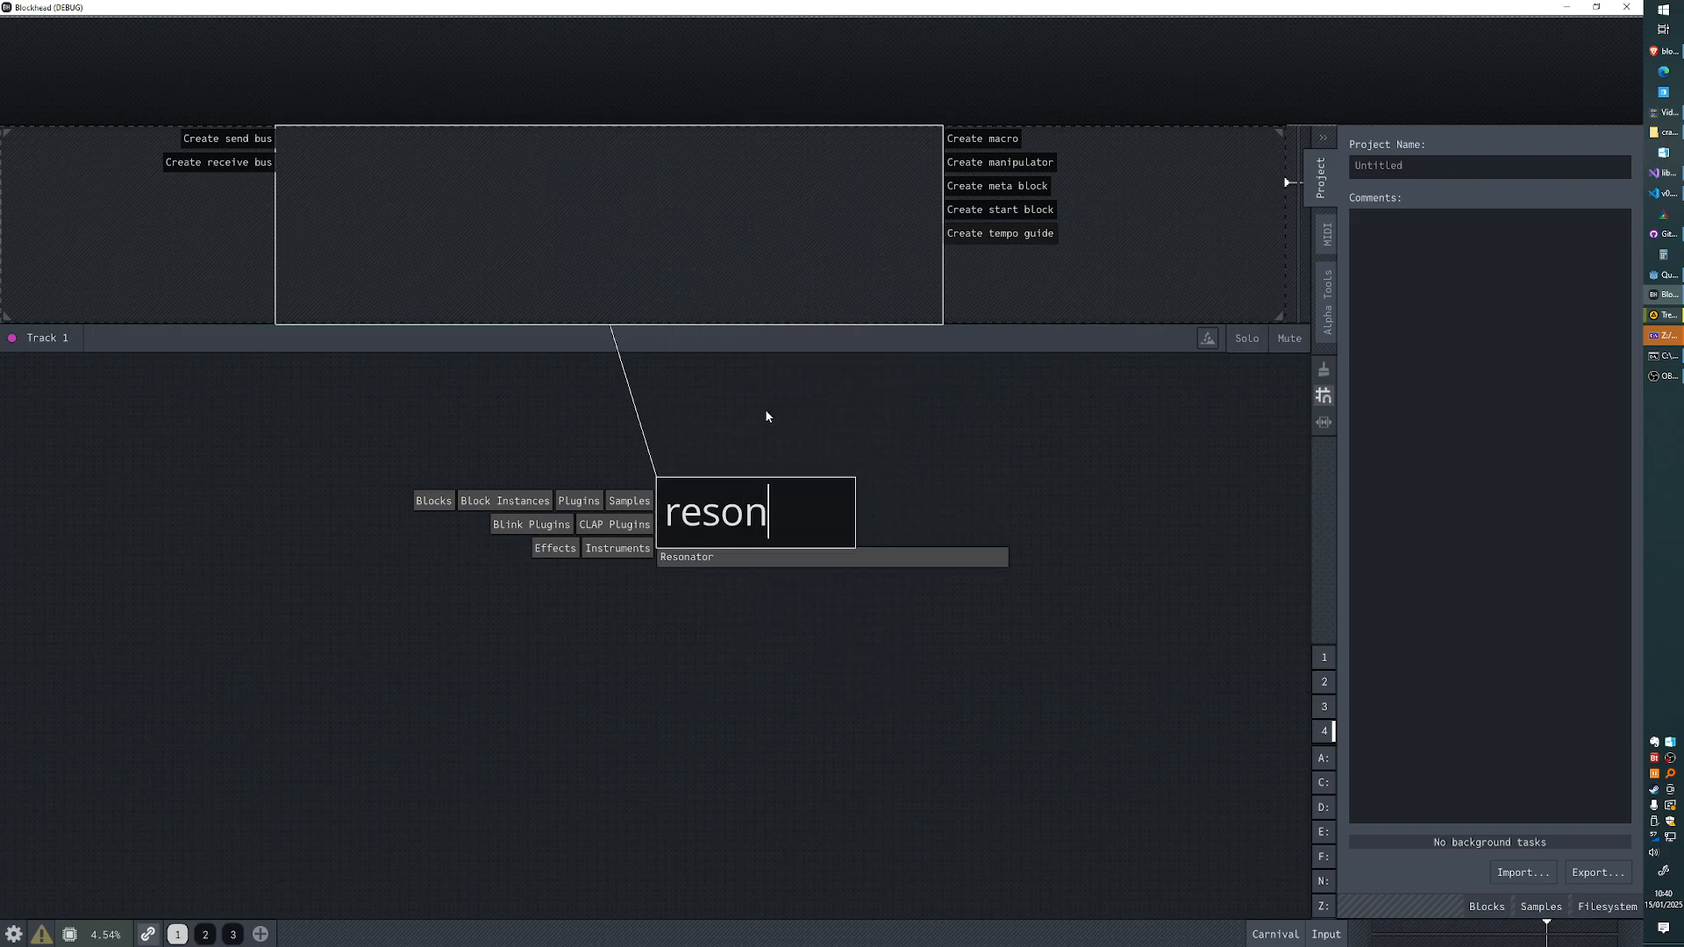
{"action": "key", "text": "Return"}
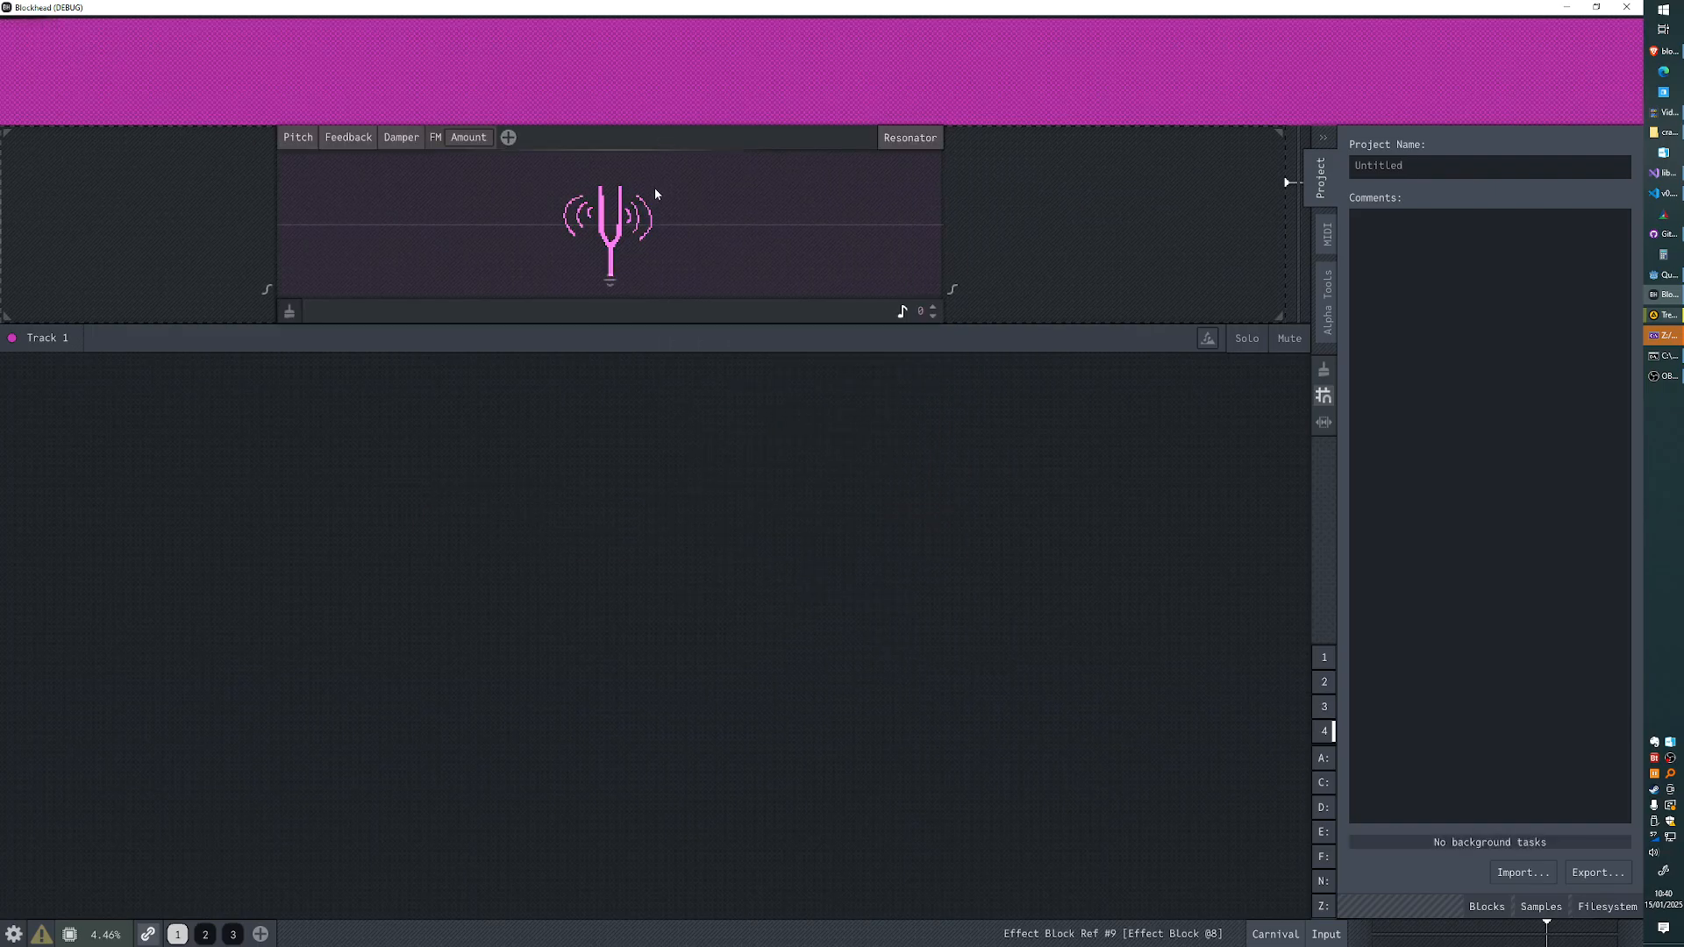
{"action": "key", "text": "ctrl+z"}
- Create a start block on Track 1 across a brushed region, and undo it
{"action": "left_click_drag", "start_coordinate": [347, 224], "coordinate": [1111, 207]}
{"action": "left_click", "coordinate": [1144, 208]}
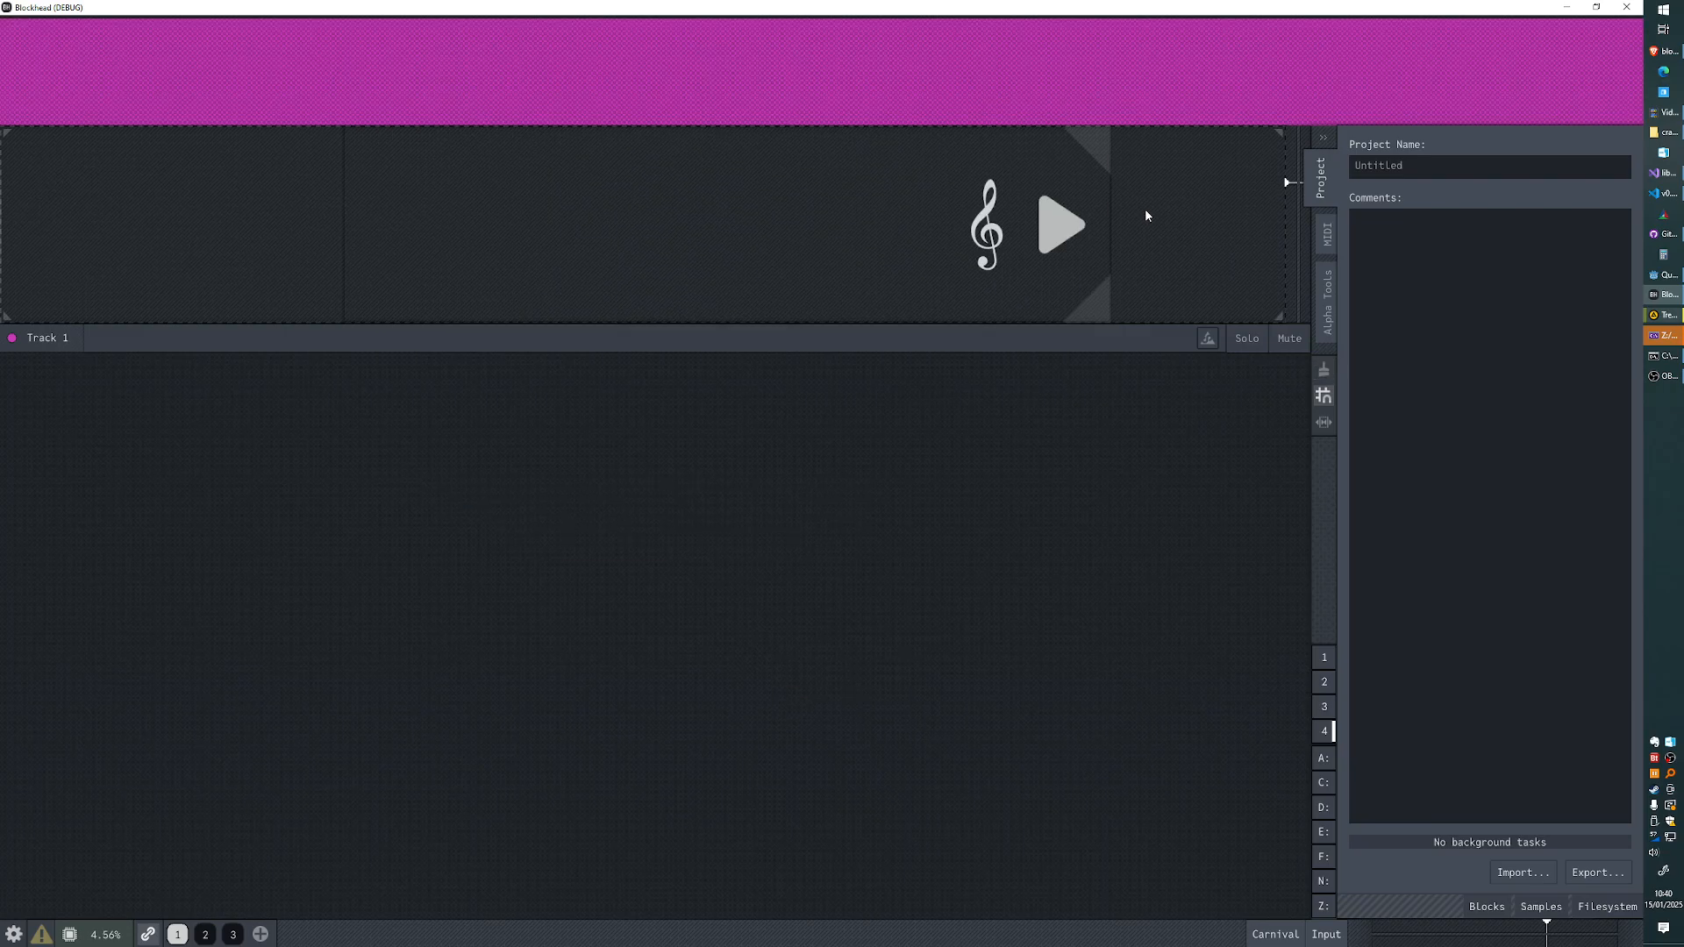
{"action": "key", "text": "ctrl+z"}
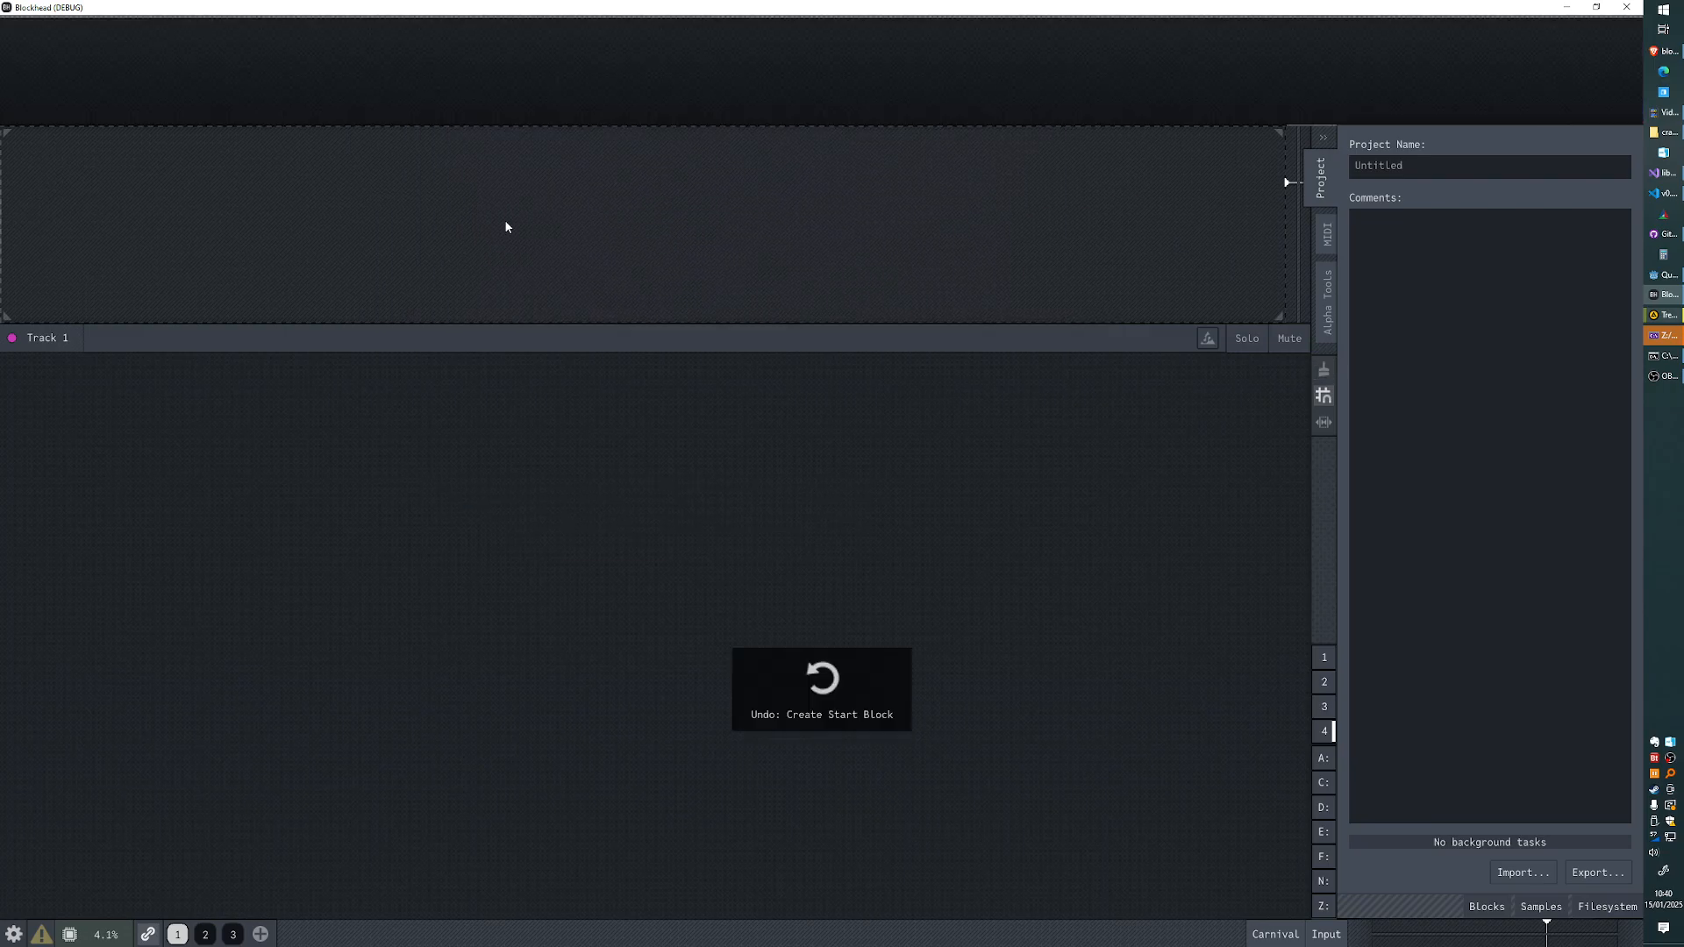
- Create a macro block in a brushed region of Track 1, and undo it
{"action": "left_click_drag", "start_coordinate": [504, 225], "coordinate": [852, 226]}
{"action": "left_click", "coordinate": [926, 156]}
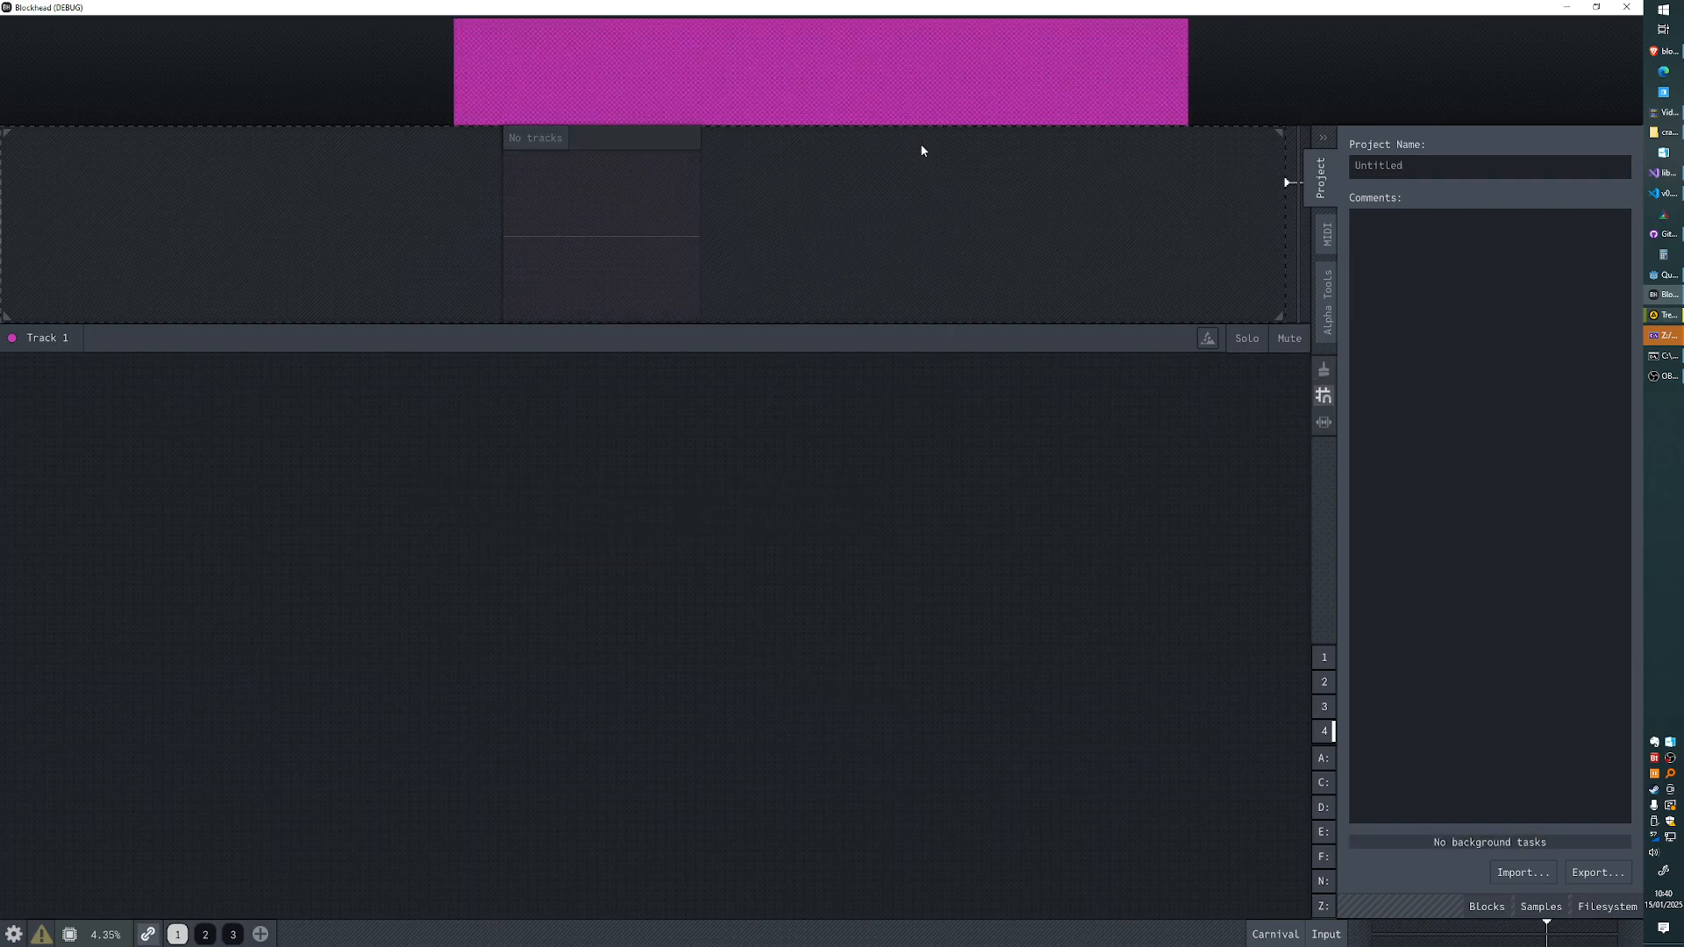
{"action": "mouse_move", "coordinate": [652, 207]}
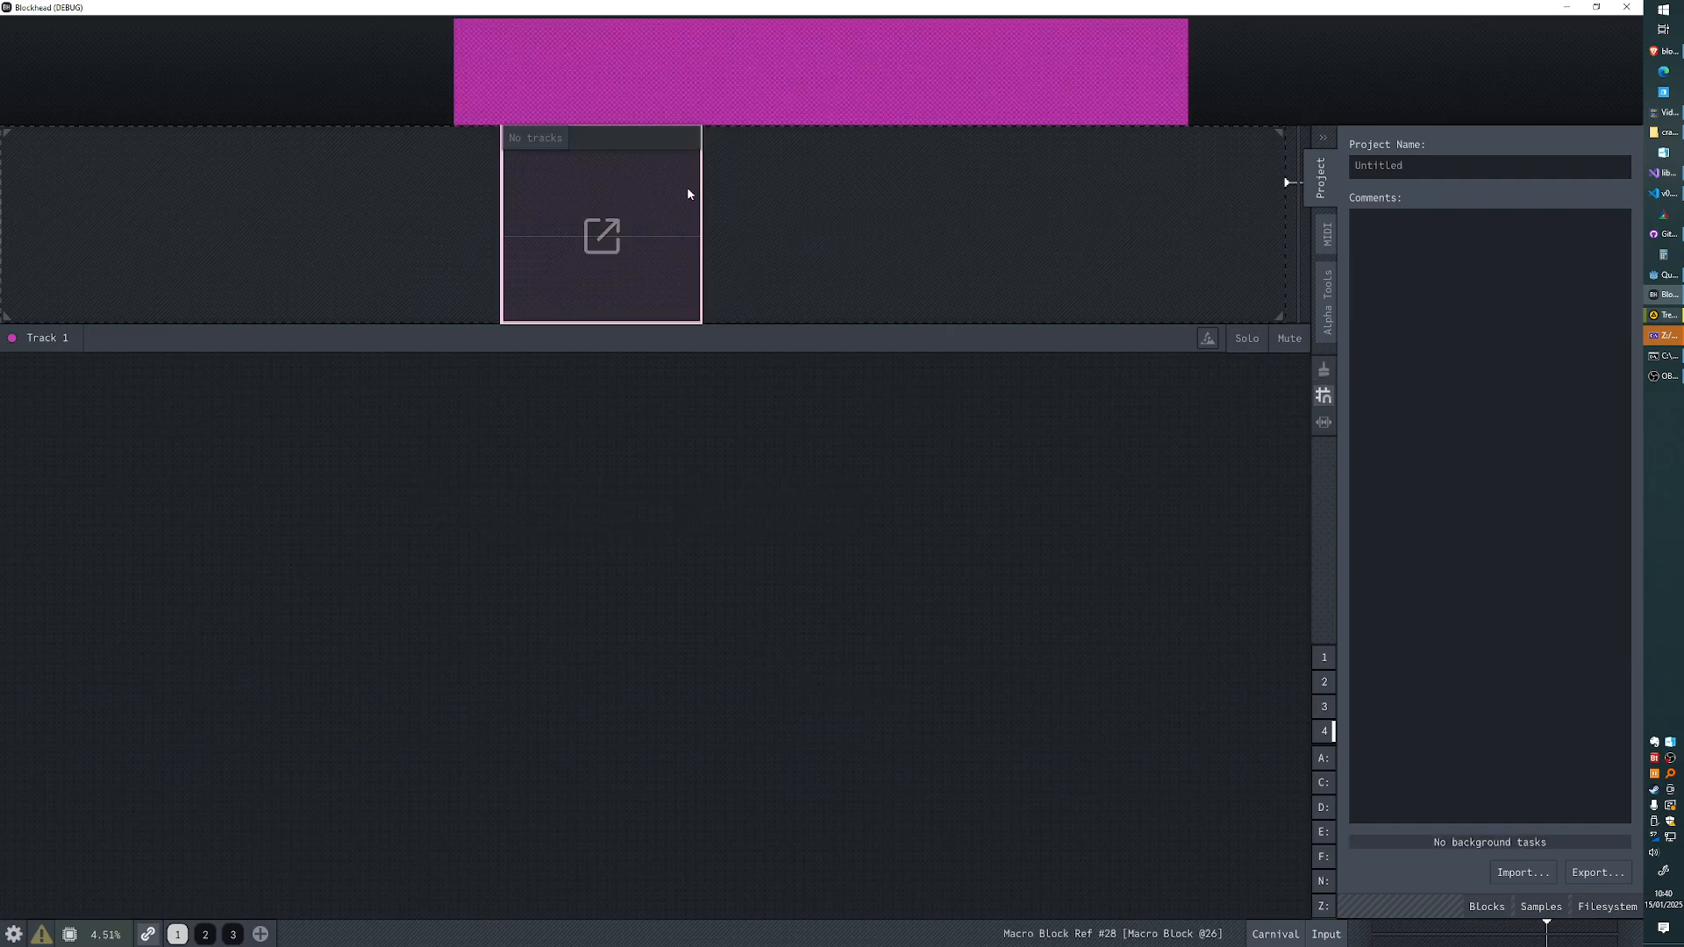
{"action": "key", "text": "ctrl+z"}
- Create a manipulator block in a brushed region of Track 1, and undo it
{"action": "key", "text": "b"}
{"action": "left_click_drag", "start_coordinate": [537, 193], "coordinate": [976, 198]}
{"action": "left_click", "coordinate": [1048, 165]}
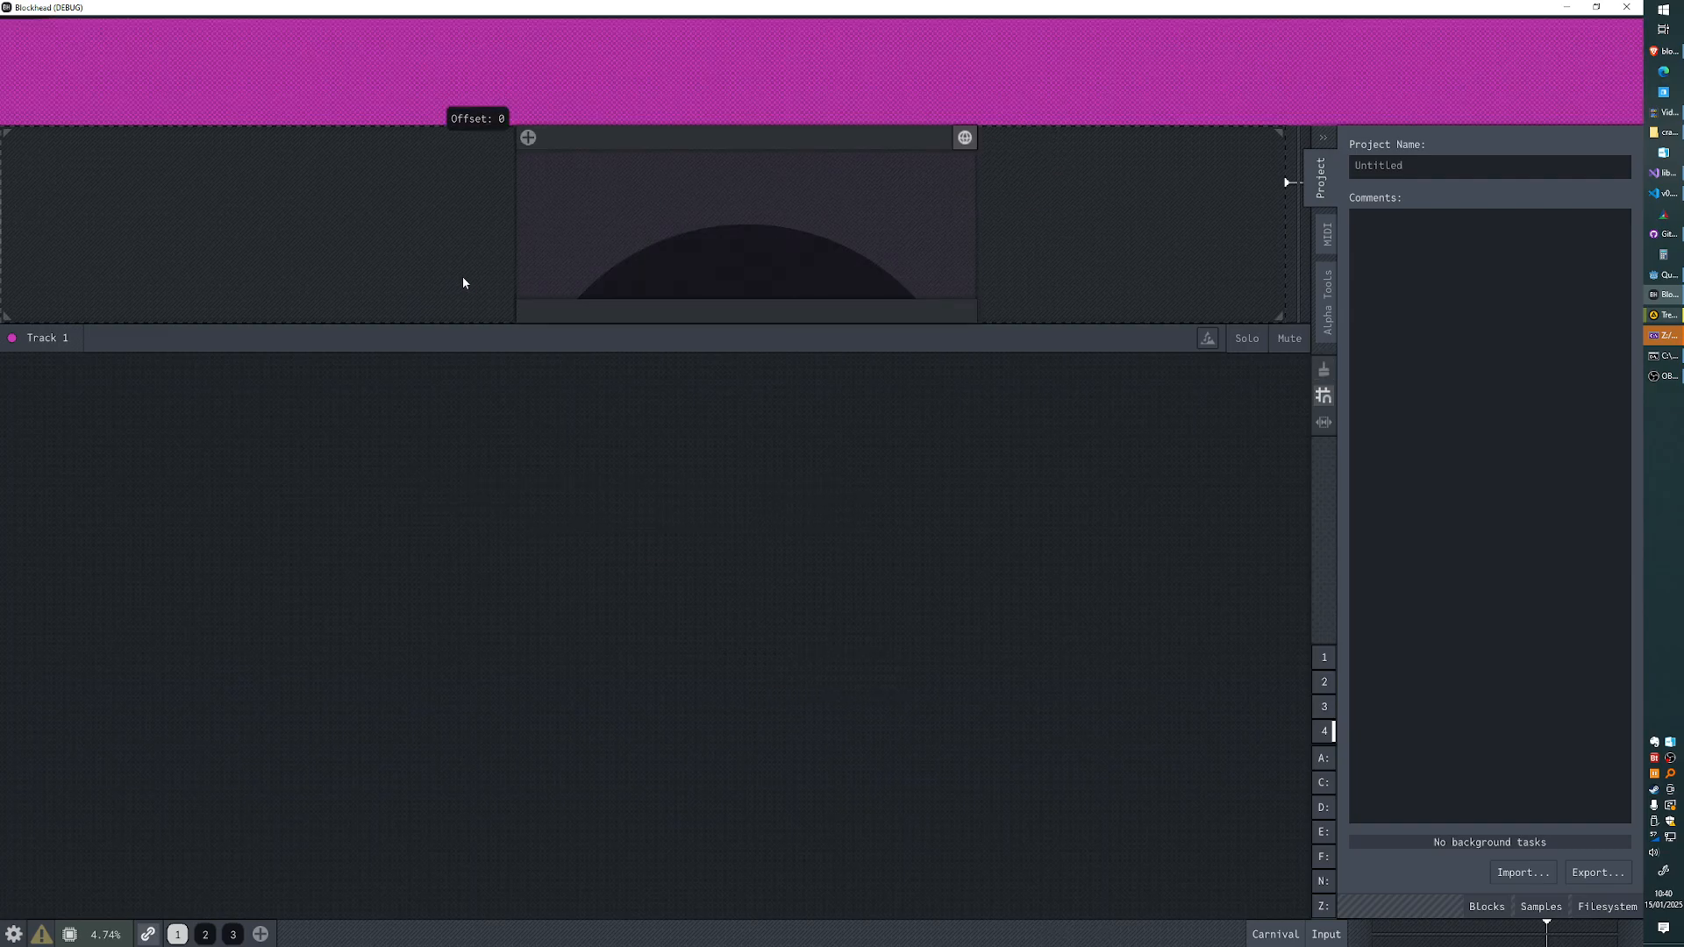
{"action": "key", "text": "ctrl+z"}
- Repeatedly outline an empty block region on Track 1 with the block brush, dismissing the creation options each time
{"action": "key", "text": "b"}
{"action": "left_click_drag", "start_coordinate": [469, 214], "coordinate": [999, 214]}
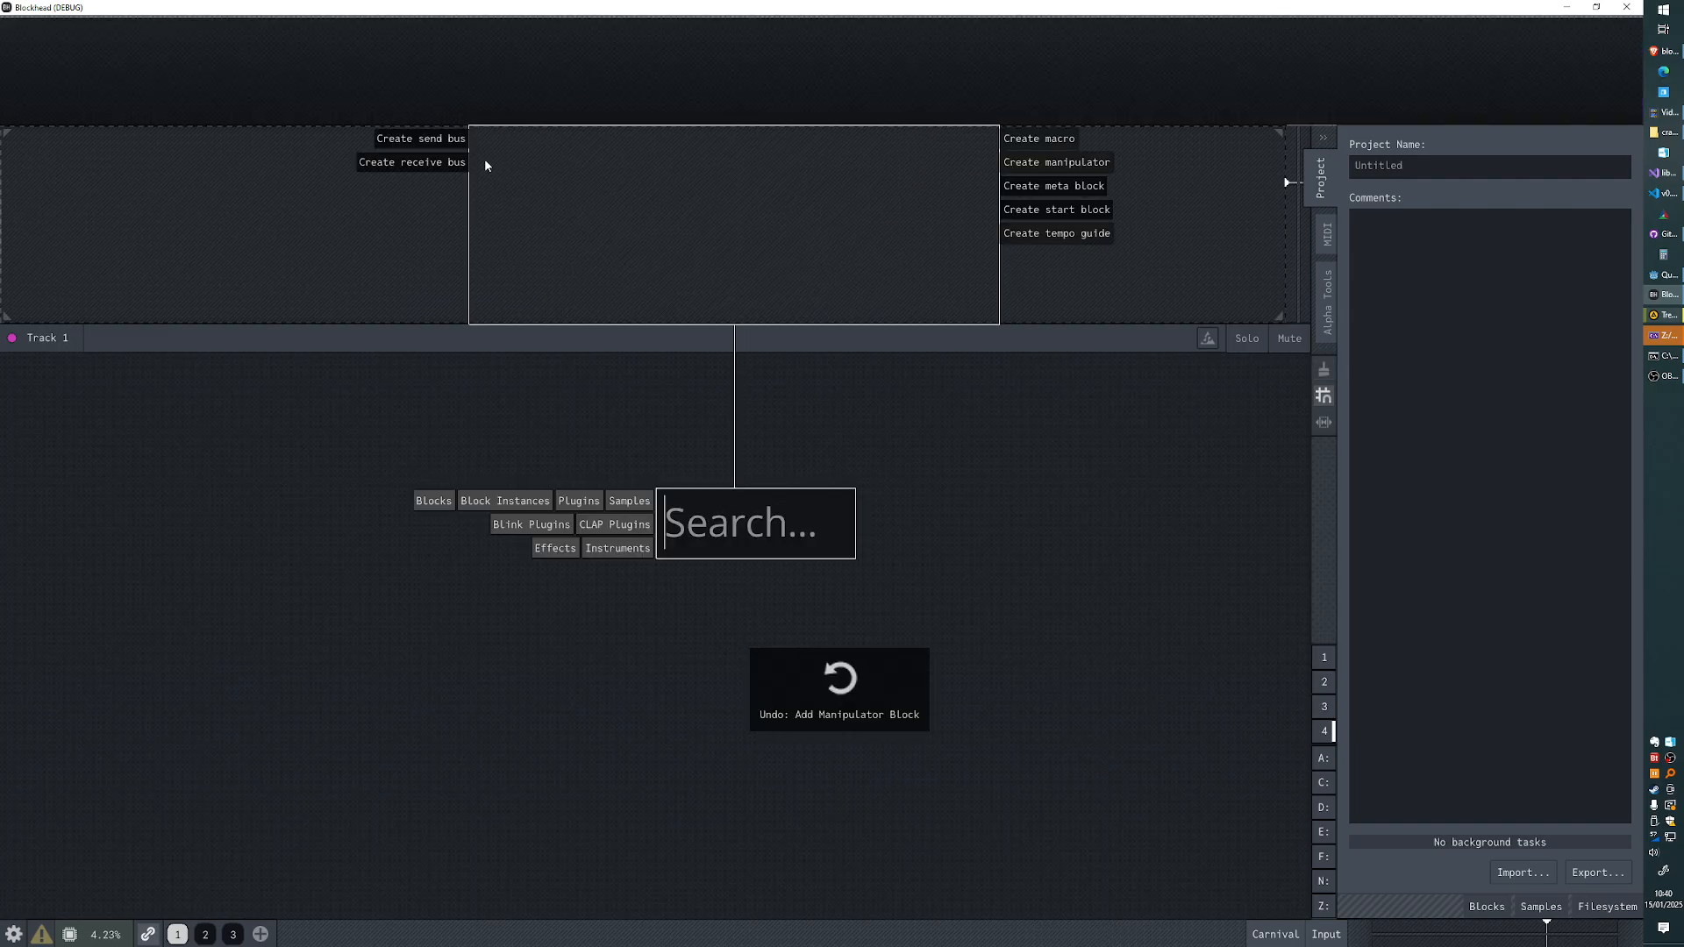
{"action": "left_click", "coordinate": [787, 457]}
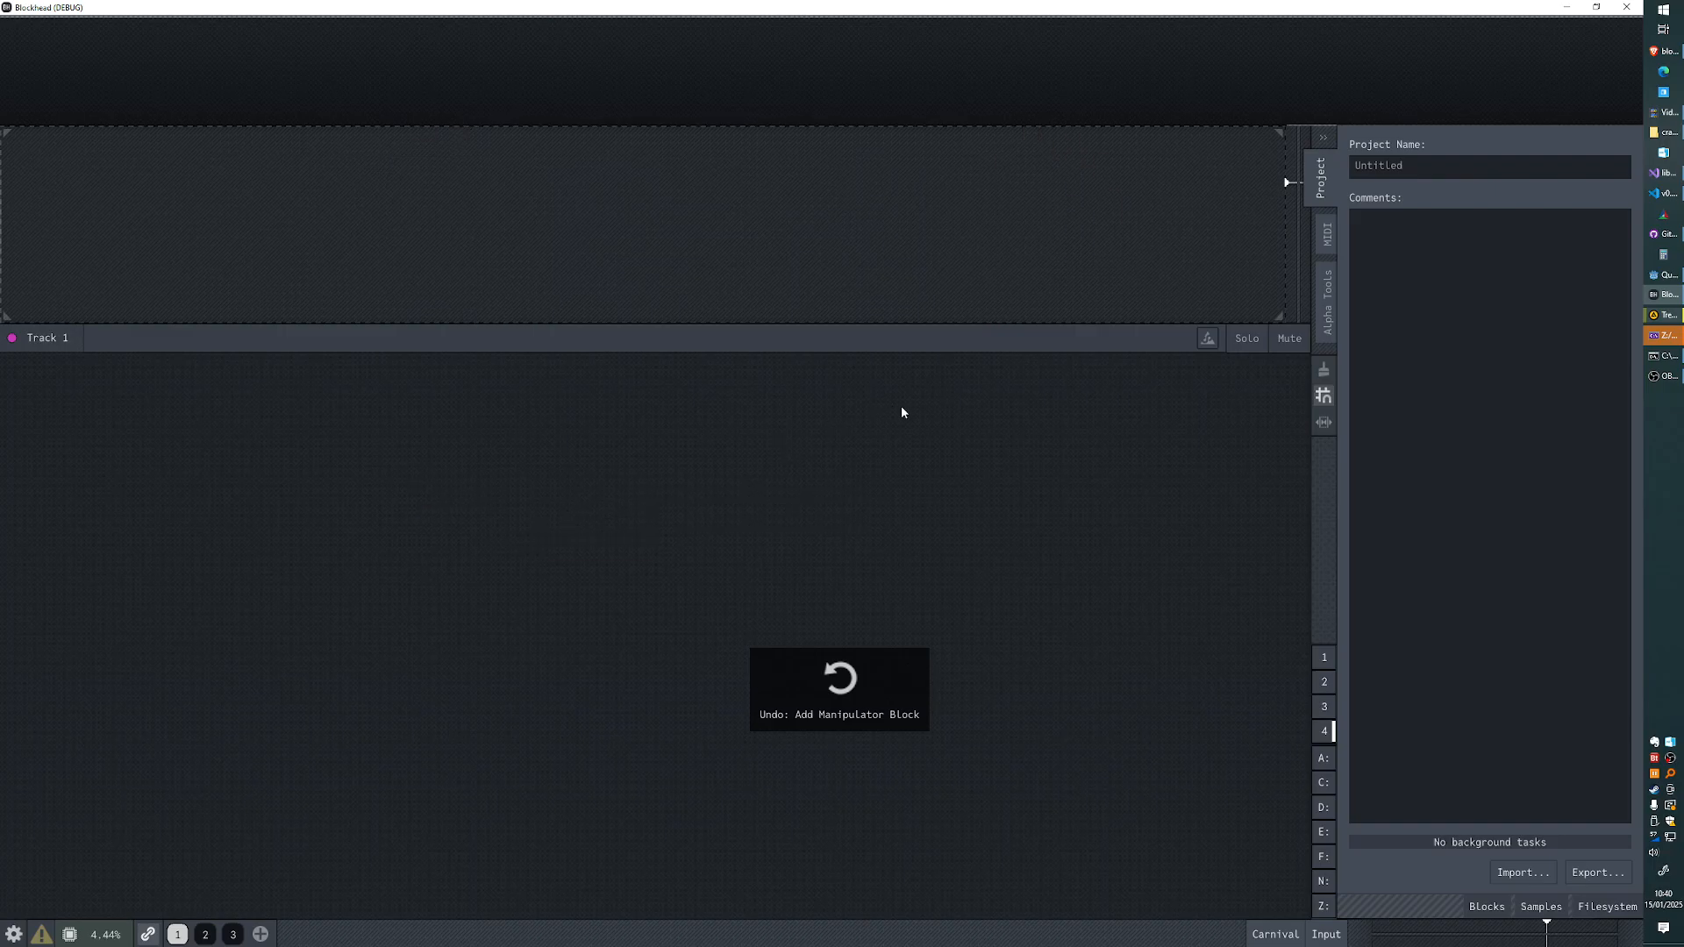
{"action": "left_click", "coordinate": [1325, 369]}
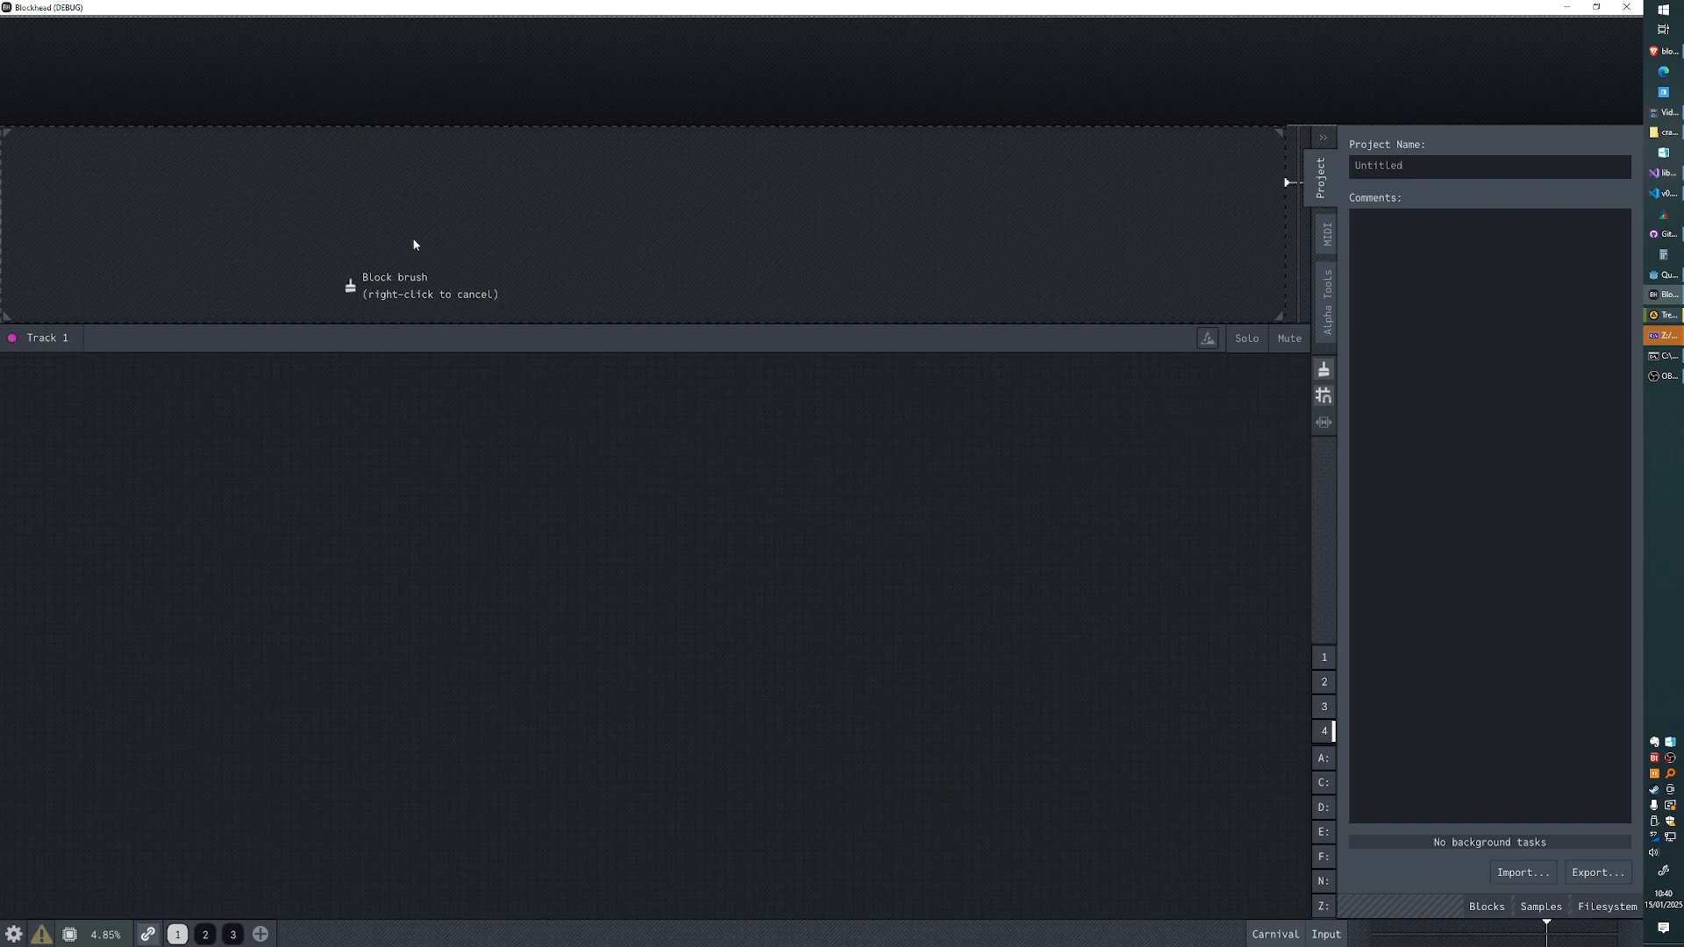
{"action": "left_click_drag", "start_coordinate": [413, 249], "coordinate": [937, 247]}
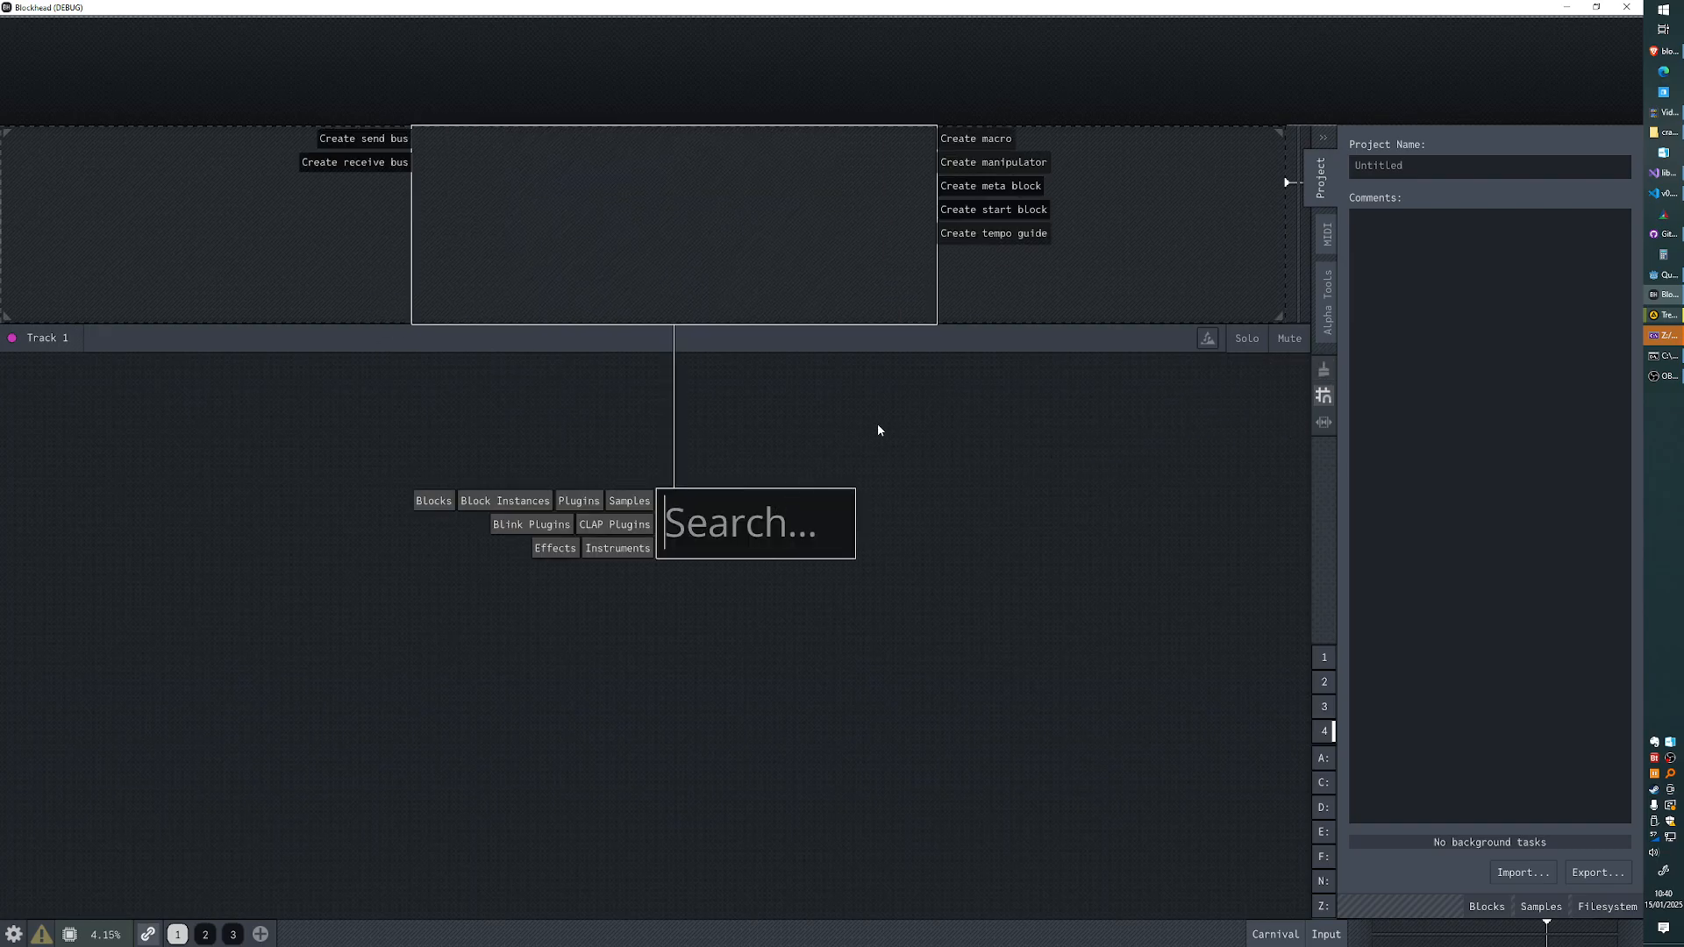
{"action": "key", "text": "Escape"}
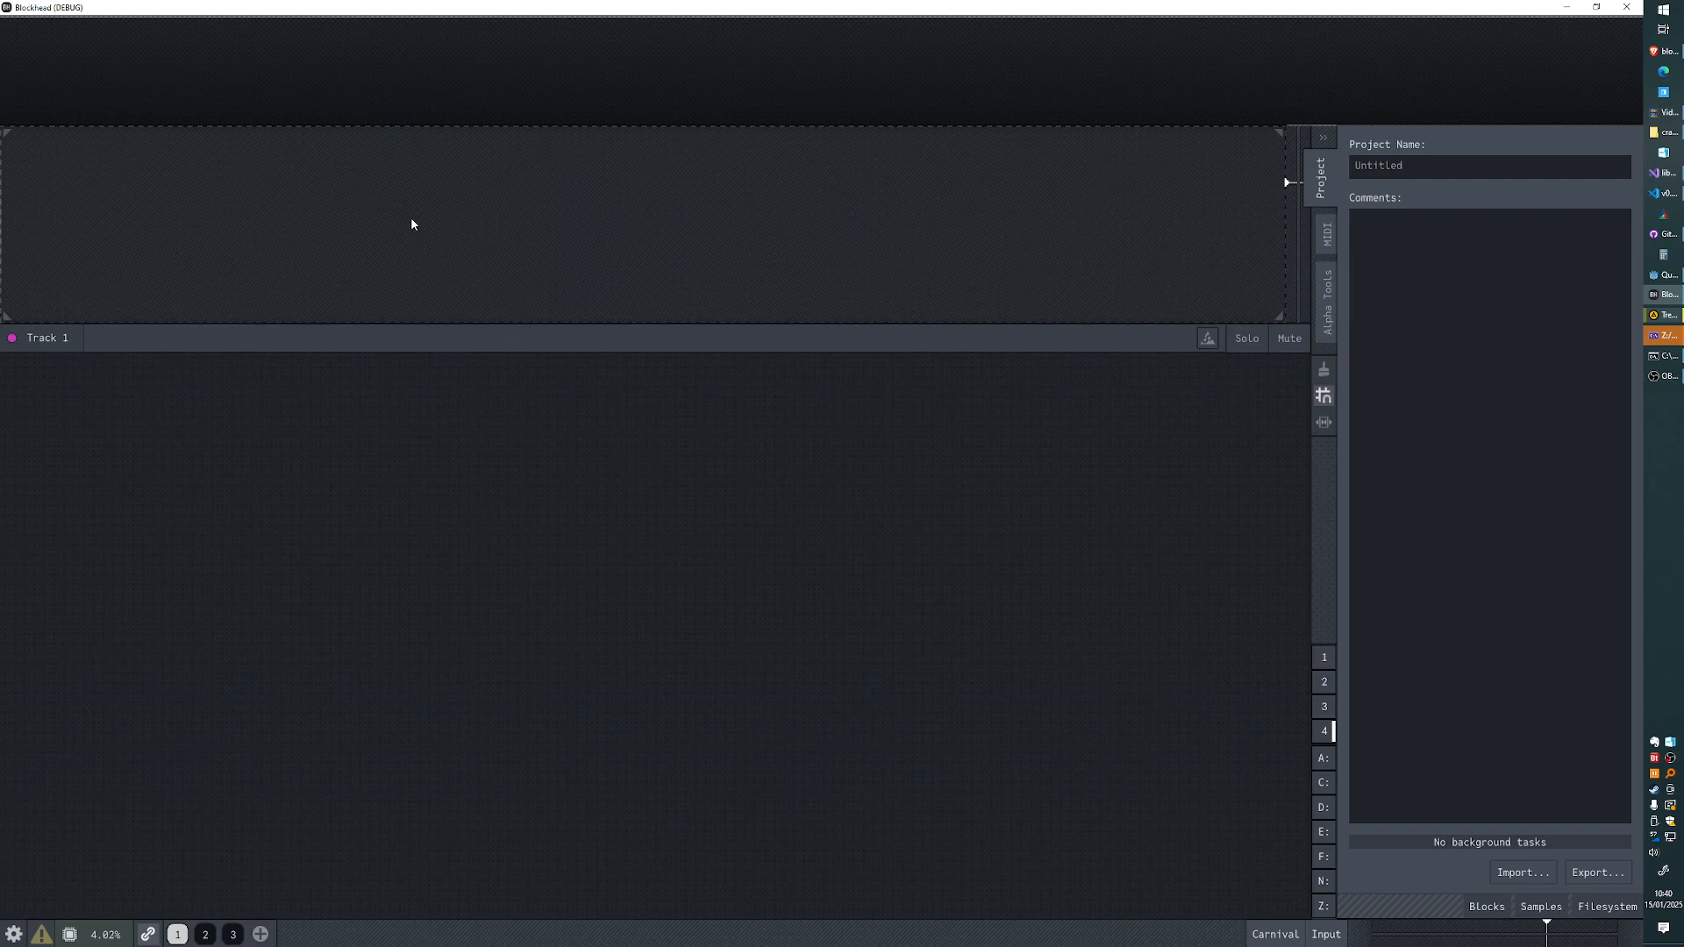
{"action": "key", "text": "b"}
{"action": "left_click_drag", "start_coordinate": [411, 223], "coordinate": [899, 239]}
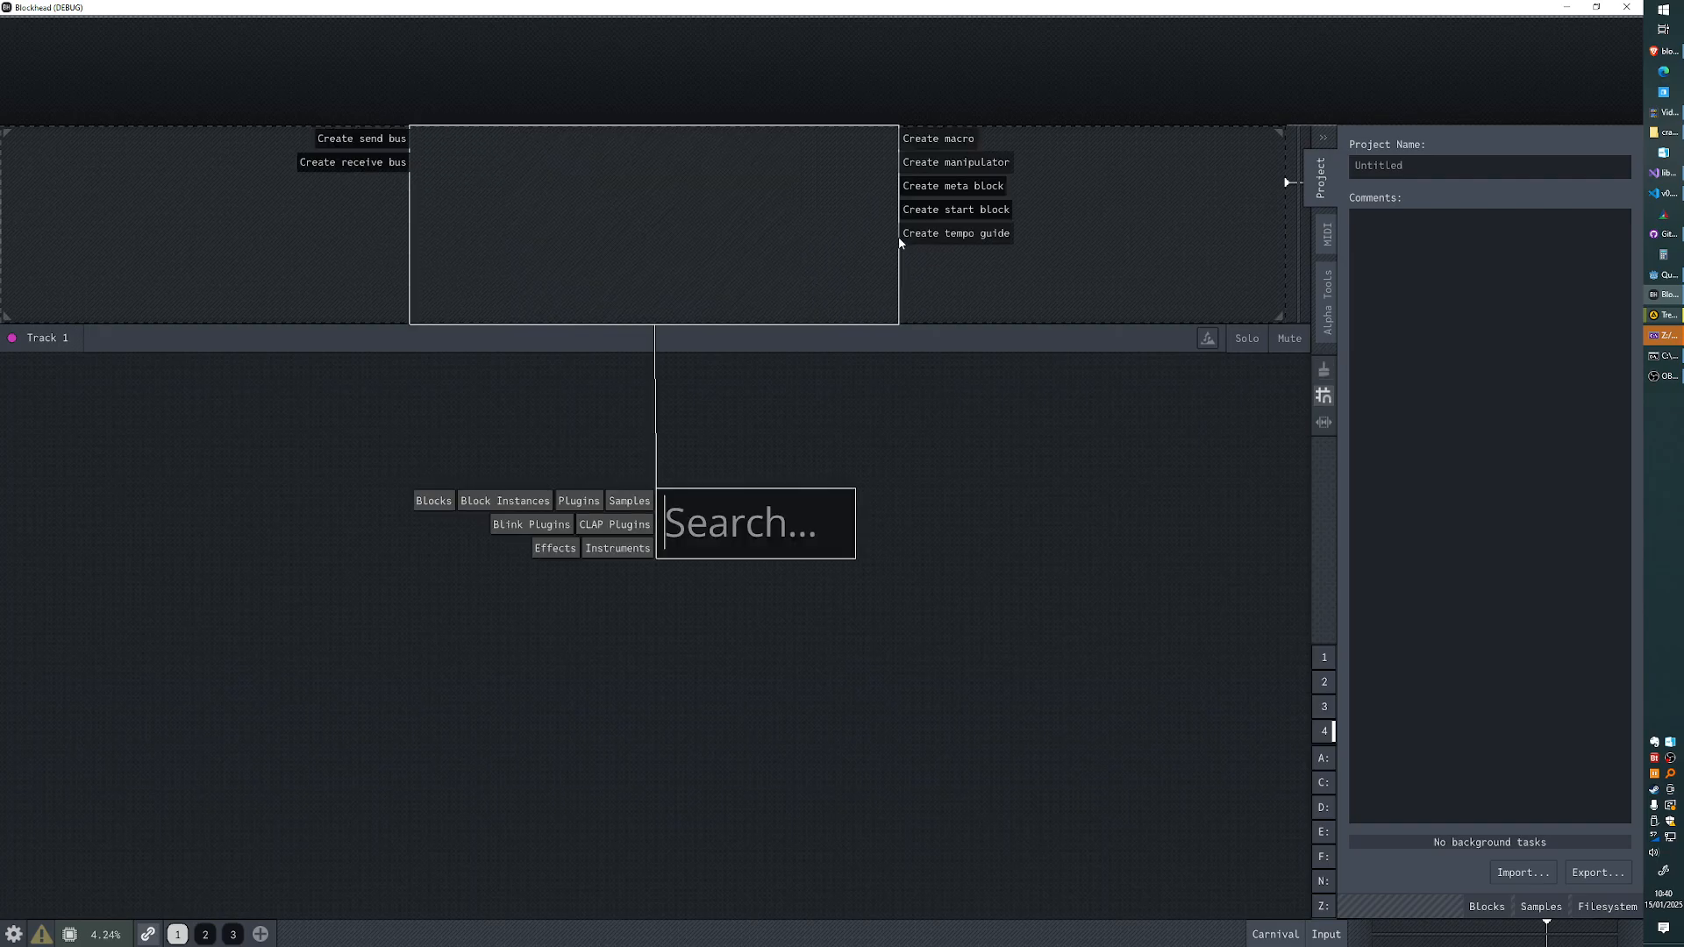
{"action": "key", "text": "Escape"}
{"action": "key", "text": "b"}
{"action": "left_click_drag", "start_coordinate": [387, 276], "coordinate": [884, 303]}
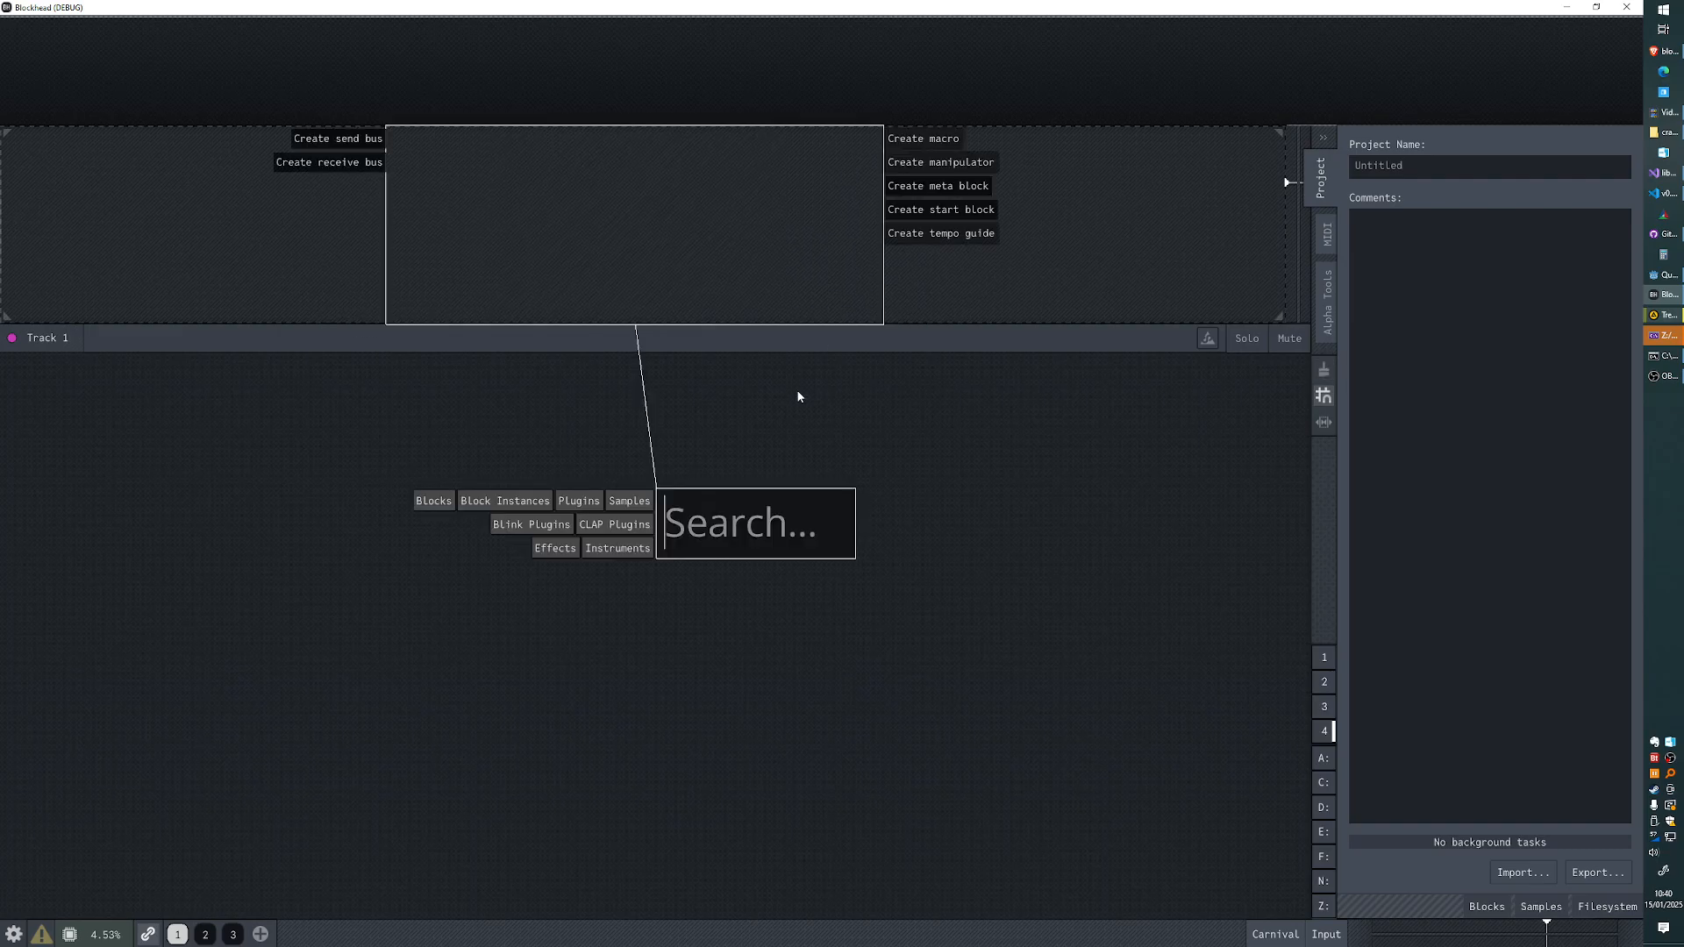
{"action": "left_click", "coordinate": [798, 397]}
{"action": "key", "text": "b"}
{"action": "left_click_drag", "start_coordinate": [396, 258], "coordinate": [977, 258]}
{"action": "left_click", "coordinate": [701, 362]}
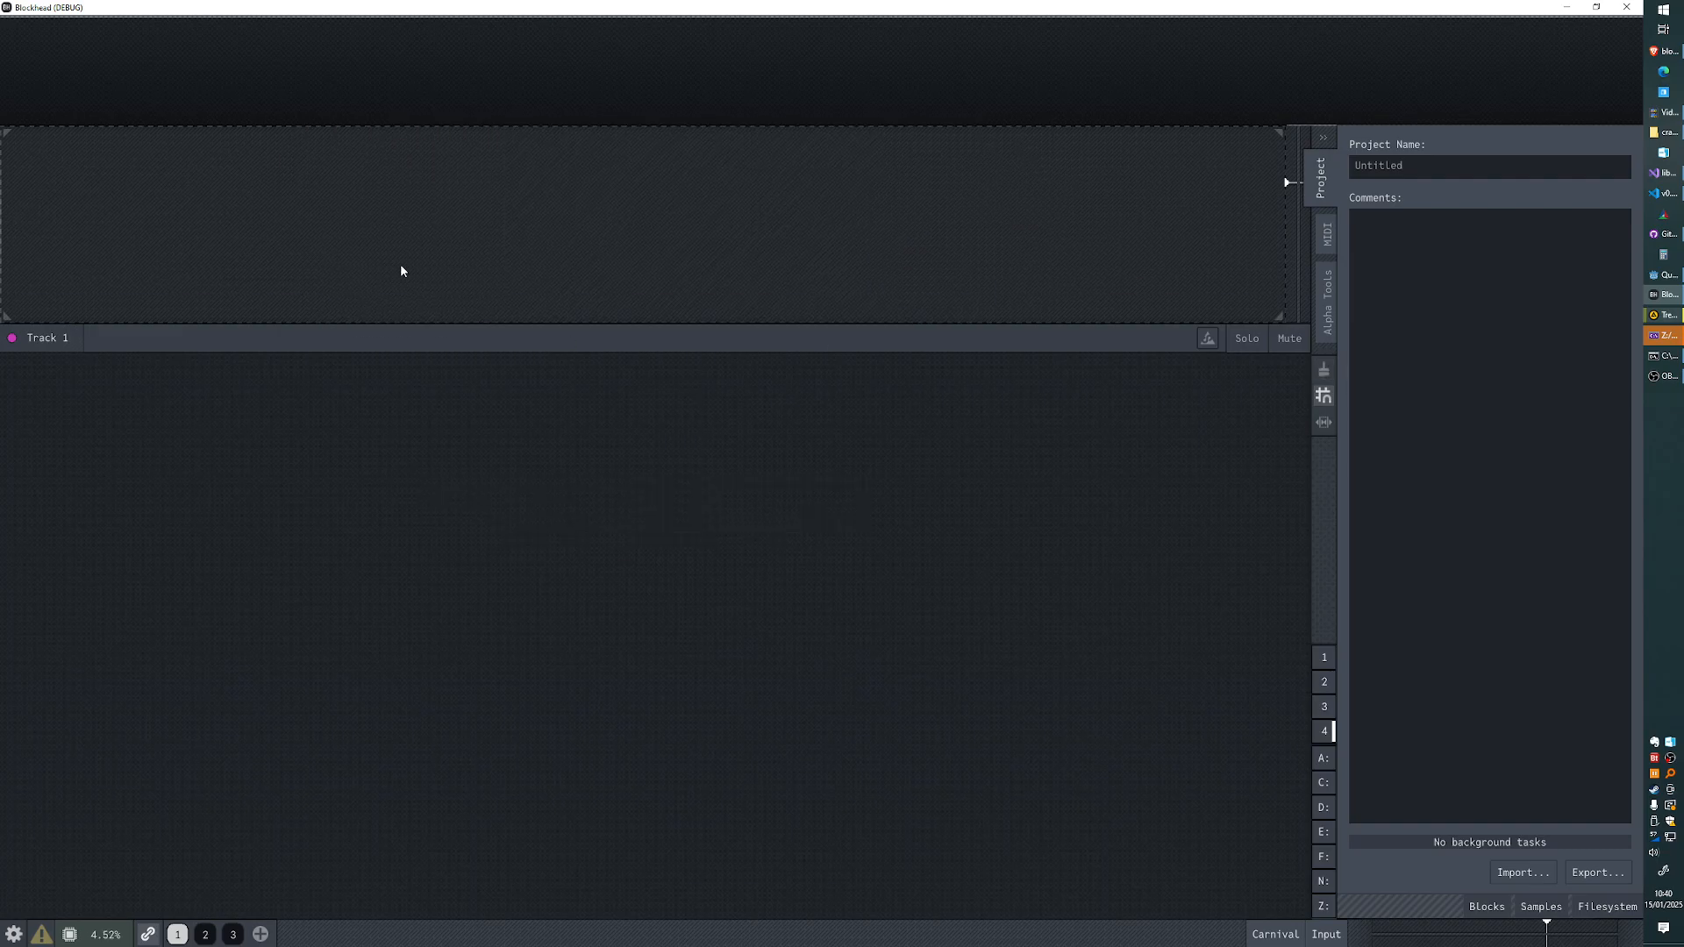
- Outline a block region on Track 1, search "cut" and "low", add the Lowpass effect, and undo it
{"action": "key", "text": "b"}
{"action": "left_click_drag", "start_coordinate": [461, 263], "coordinate": [943, 281]}
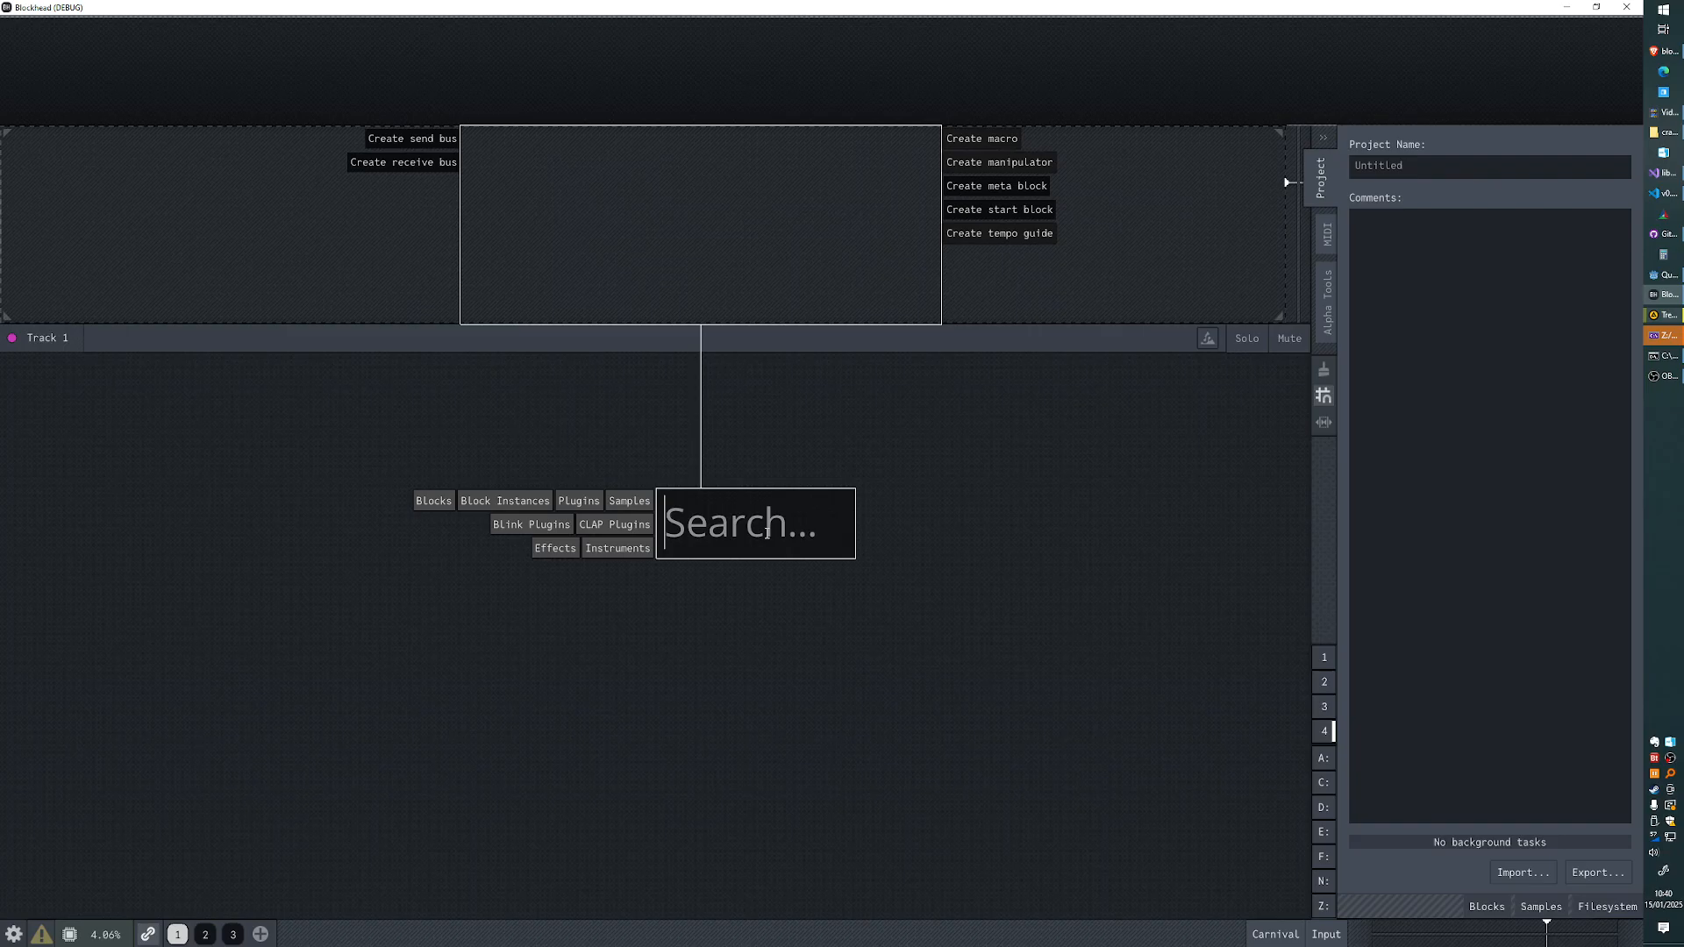
{"action": "type", "text": "cut"}
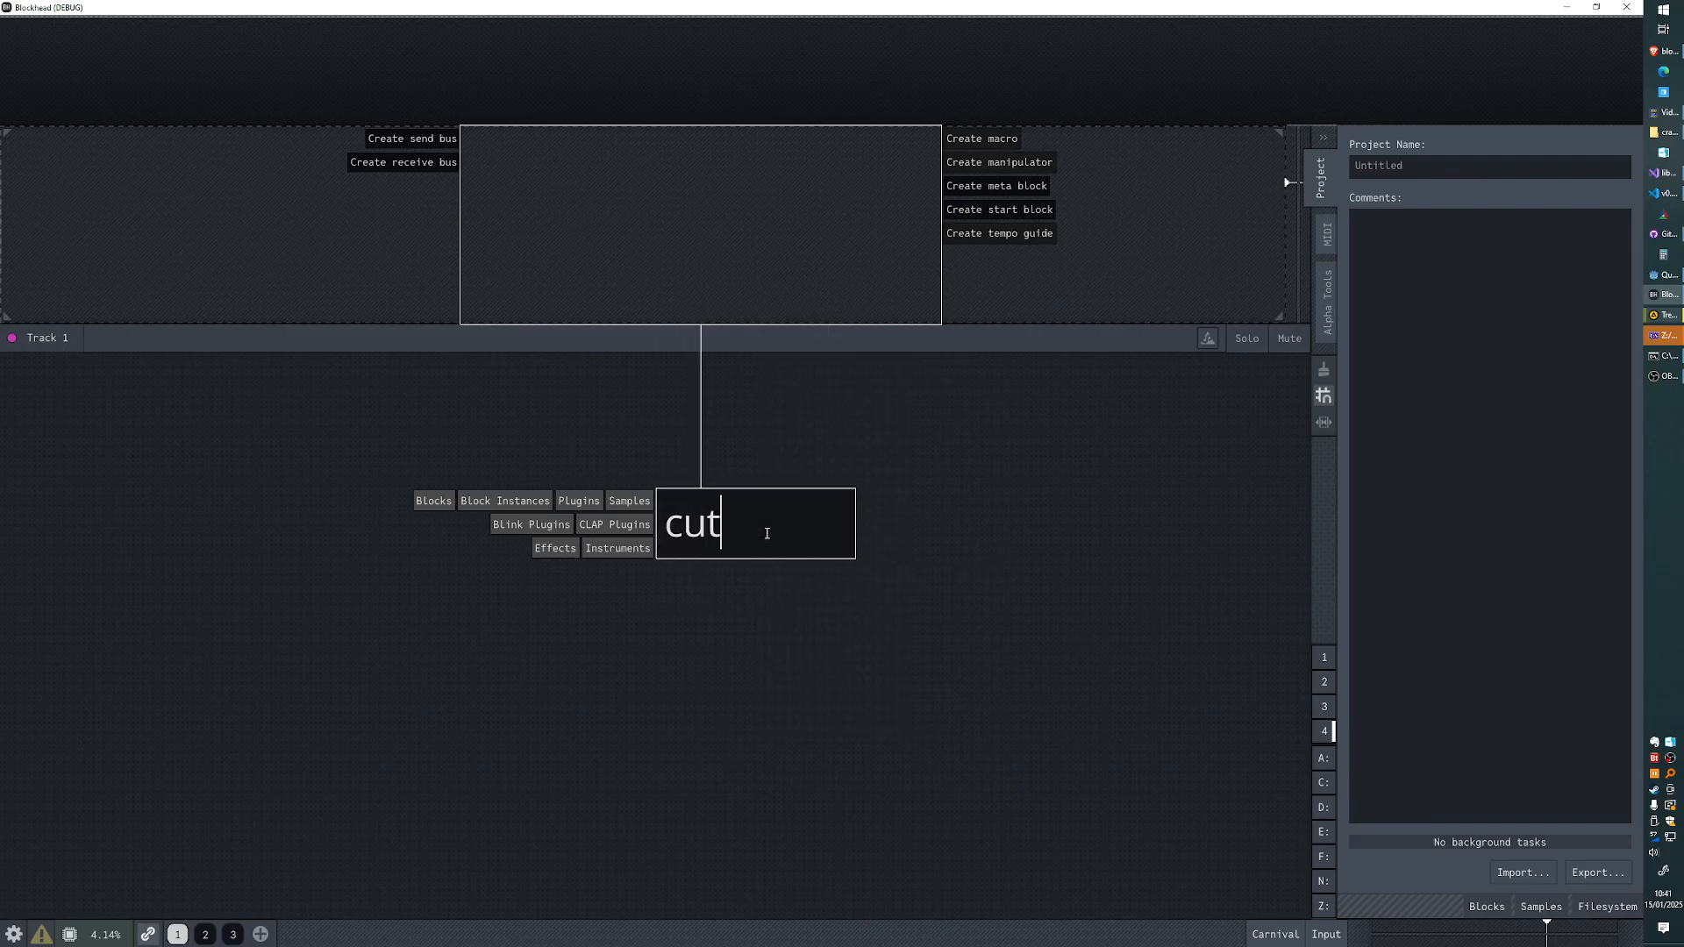
{"action": "key", "text": "BackSpace"}
{"action": "key", "text": "BackSpace"}
{"action": "key", "text": "BackSpace"}
{"action": "type", "text": "low"}
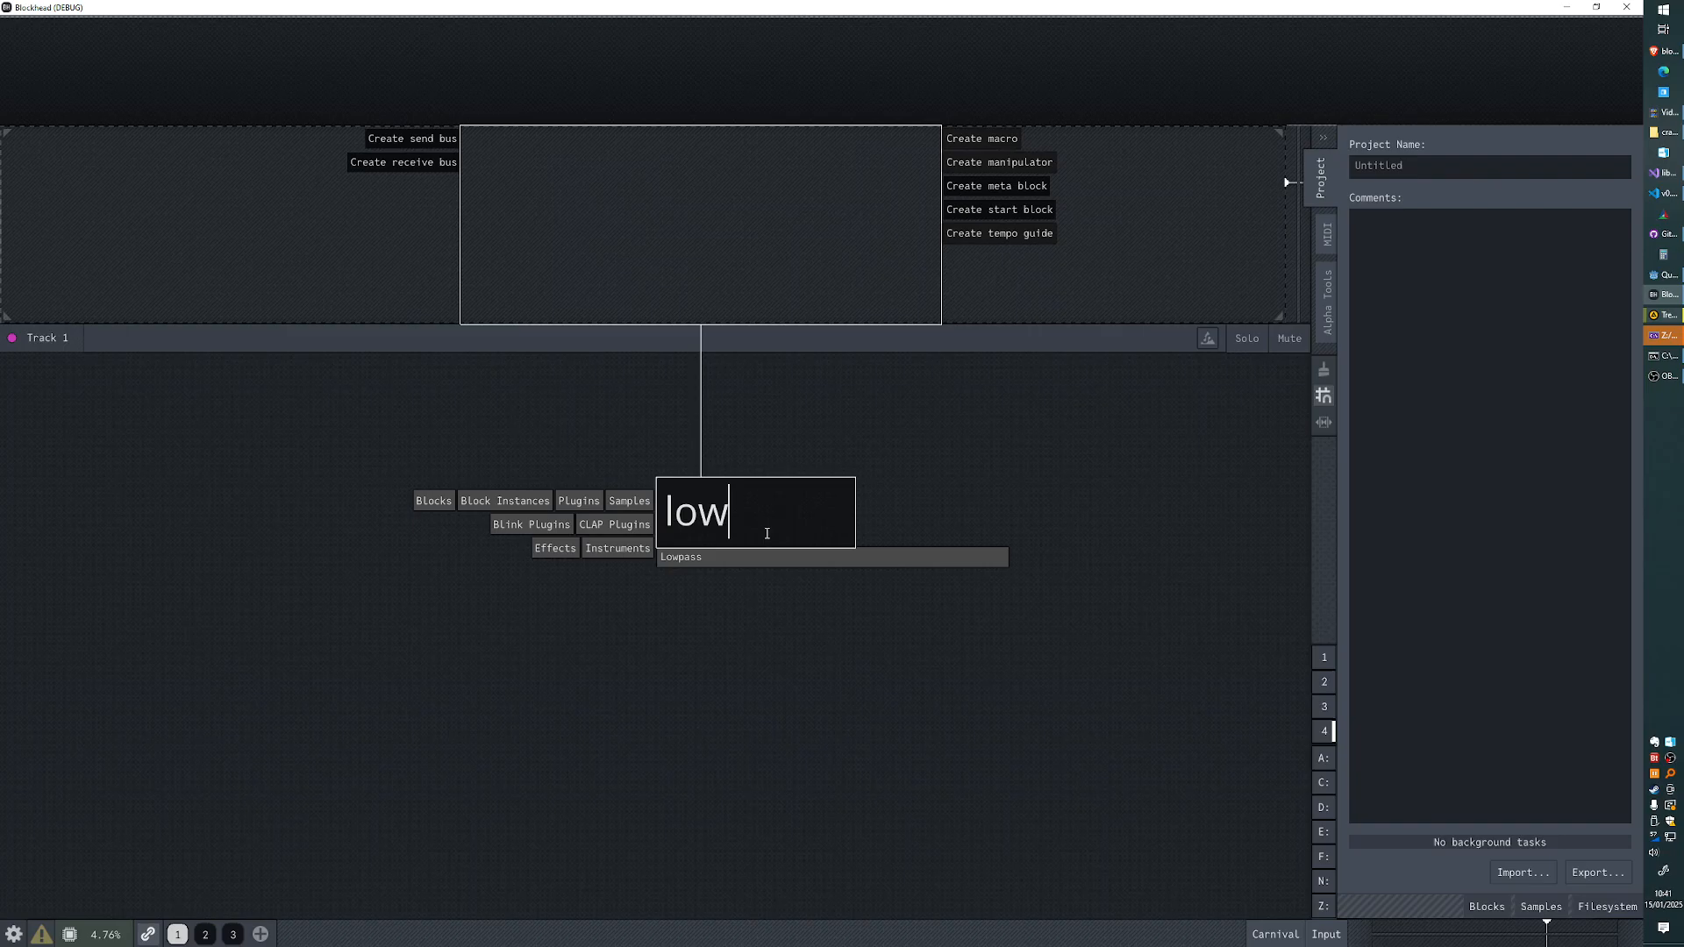
{"action": "key", "text": "Return"}
{"action": "key", "text": "ctrl+z"}
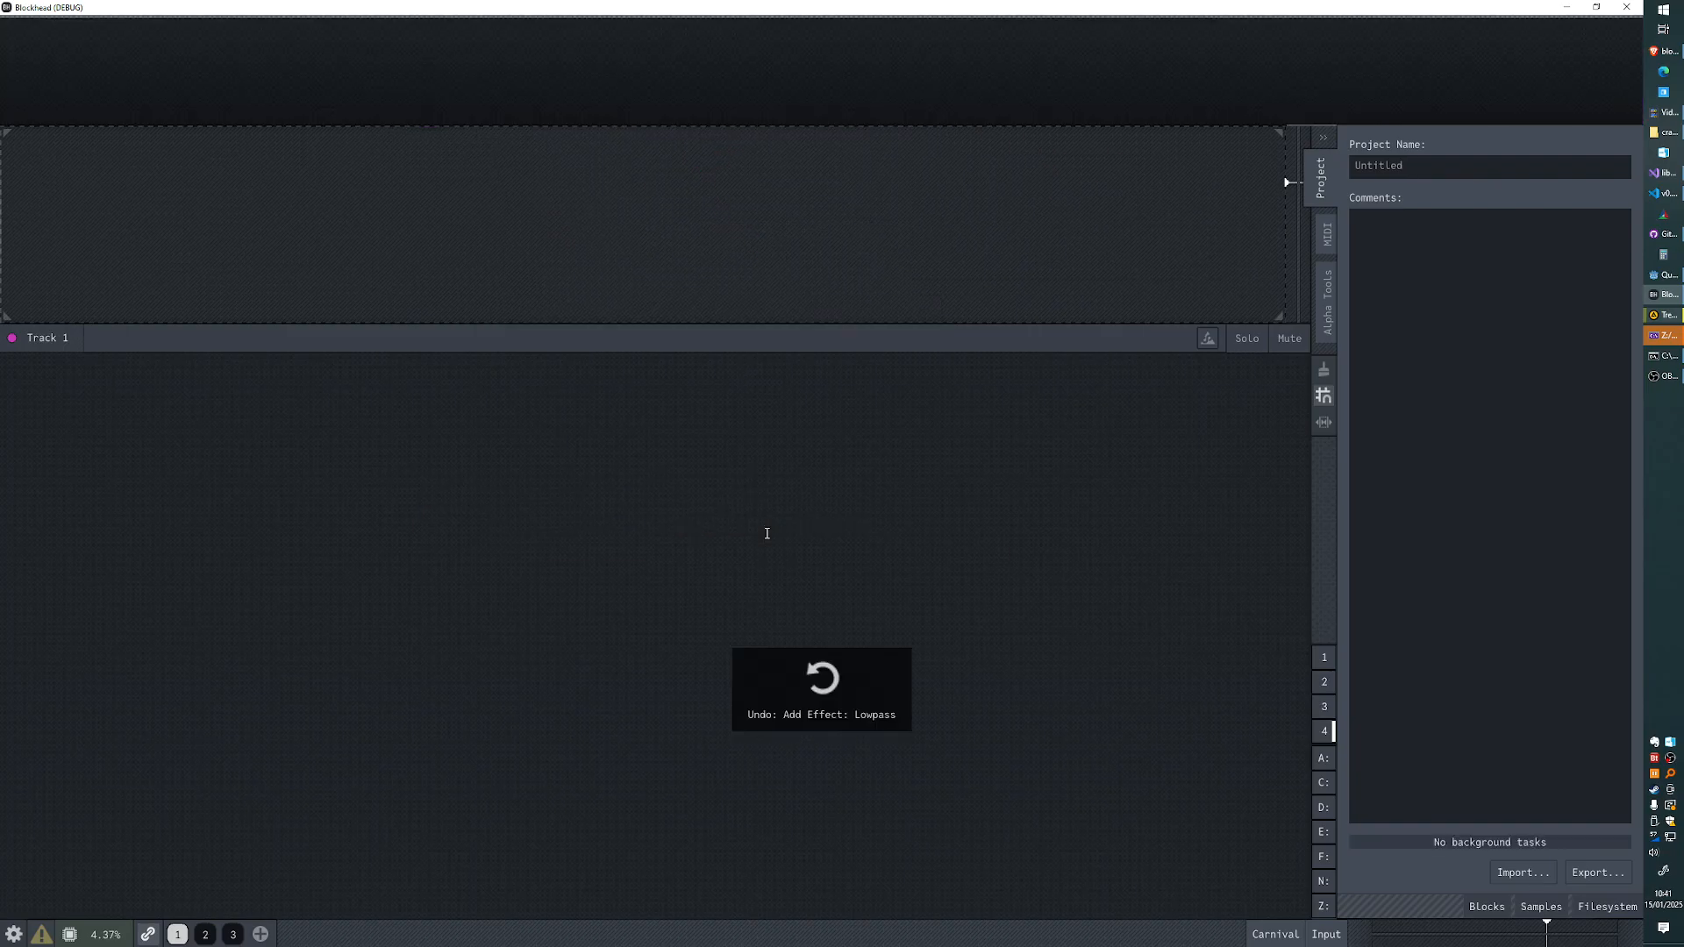
- Outline a block region on Track 1 and limit the block search to plugins, excluding blocks, block instances and samples
{"action": "left_click_drag", "start_coordinate": [476, 281], "coordinate": [1049, 249]}
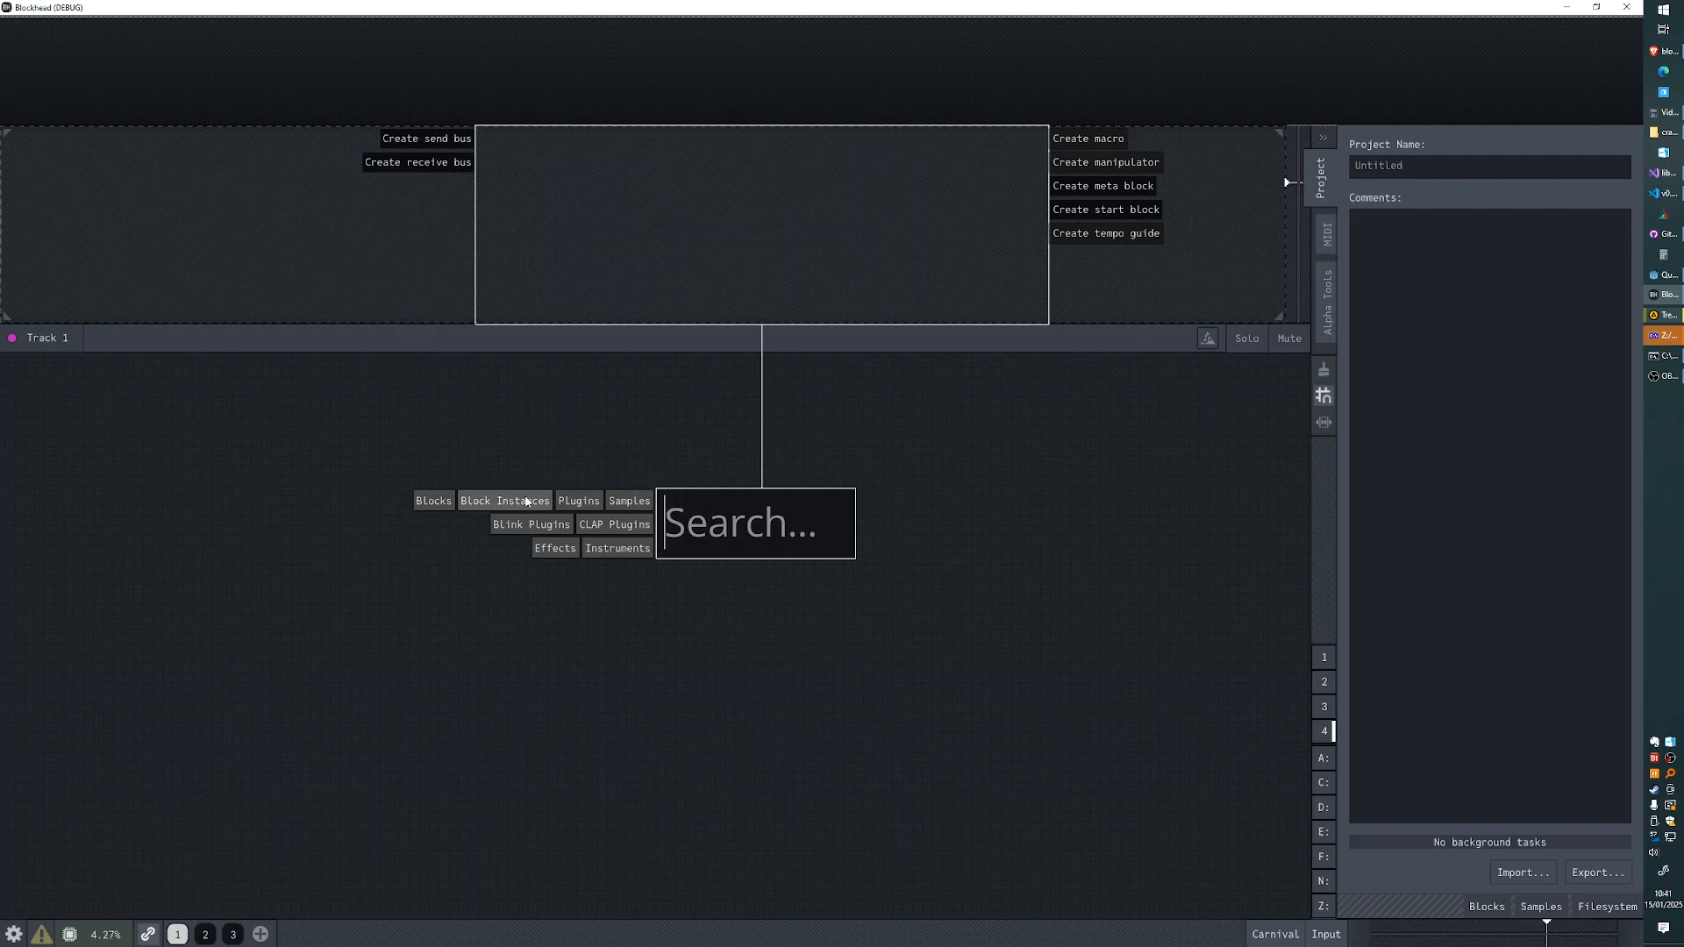
{"action": "left_click", "coordinate": [434, 501]}
{"action": "left_click", "coordinate": [505, 501]}
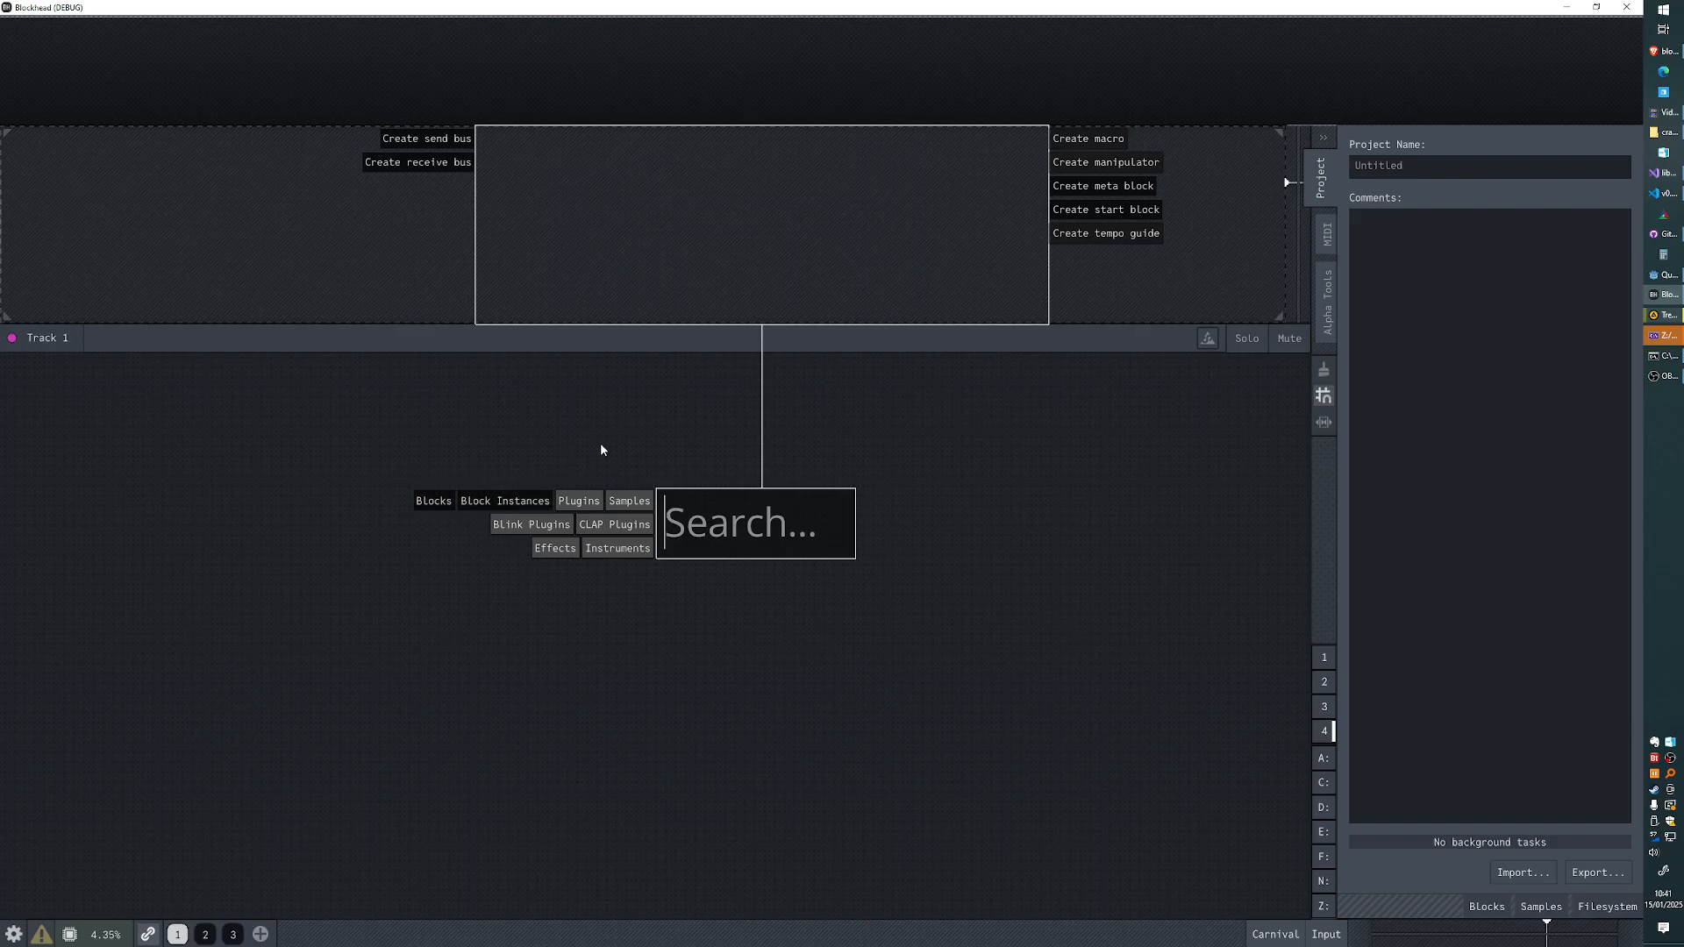
{"action": "left_click", "coordinate": [619, 500]}
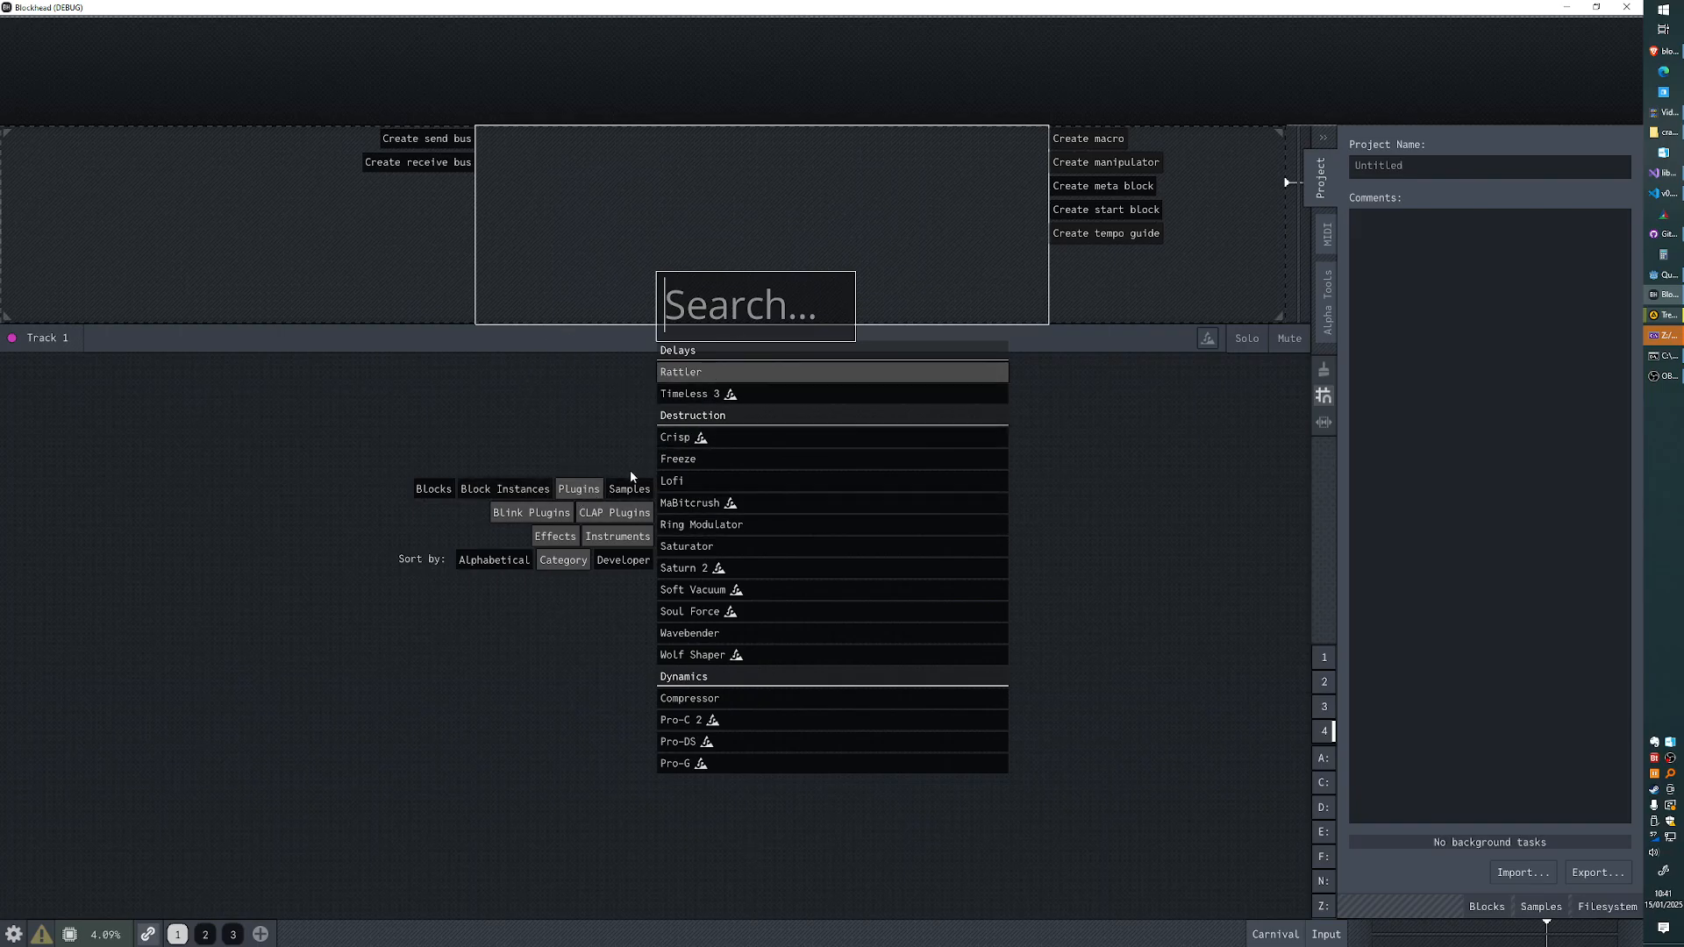
- Switch the block search filter from plugins to block instances only
{"action": "left_click", "coordinate": [622, 491]}
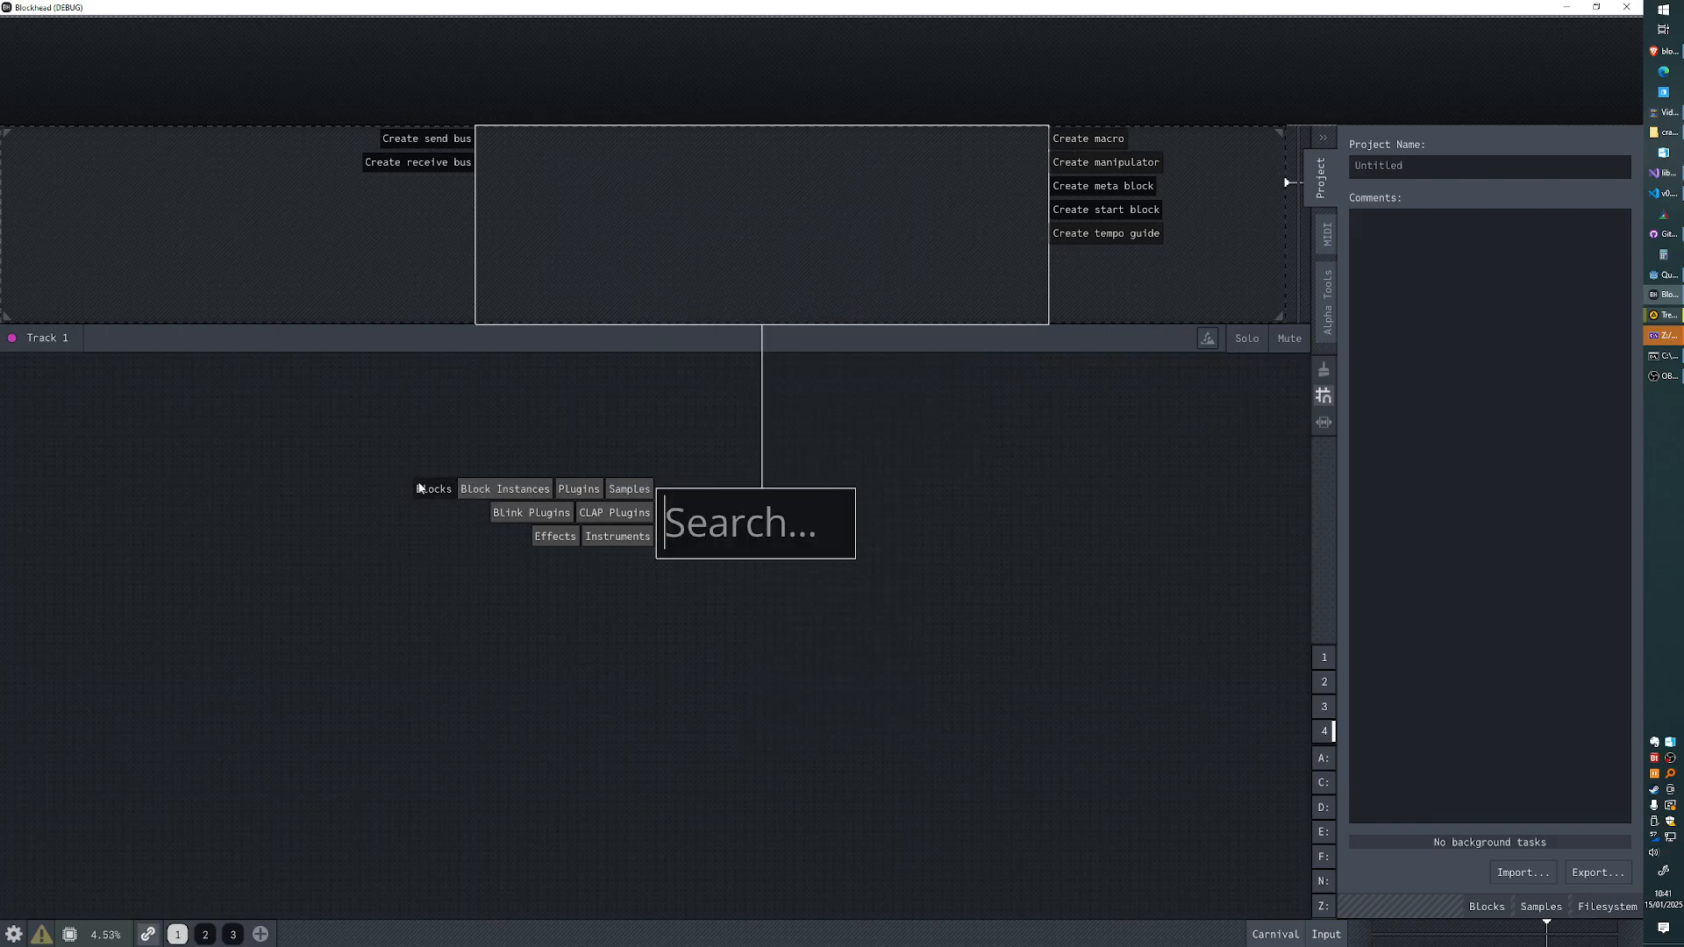
{"action": "left_click", "coordinate": [578, 491]}
{"action": "left_click", "coordinate": [496, 491]}
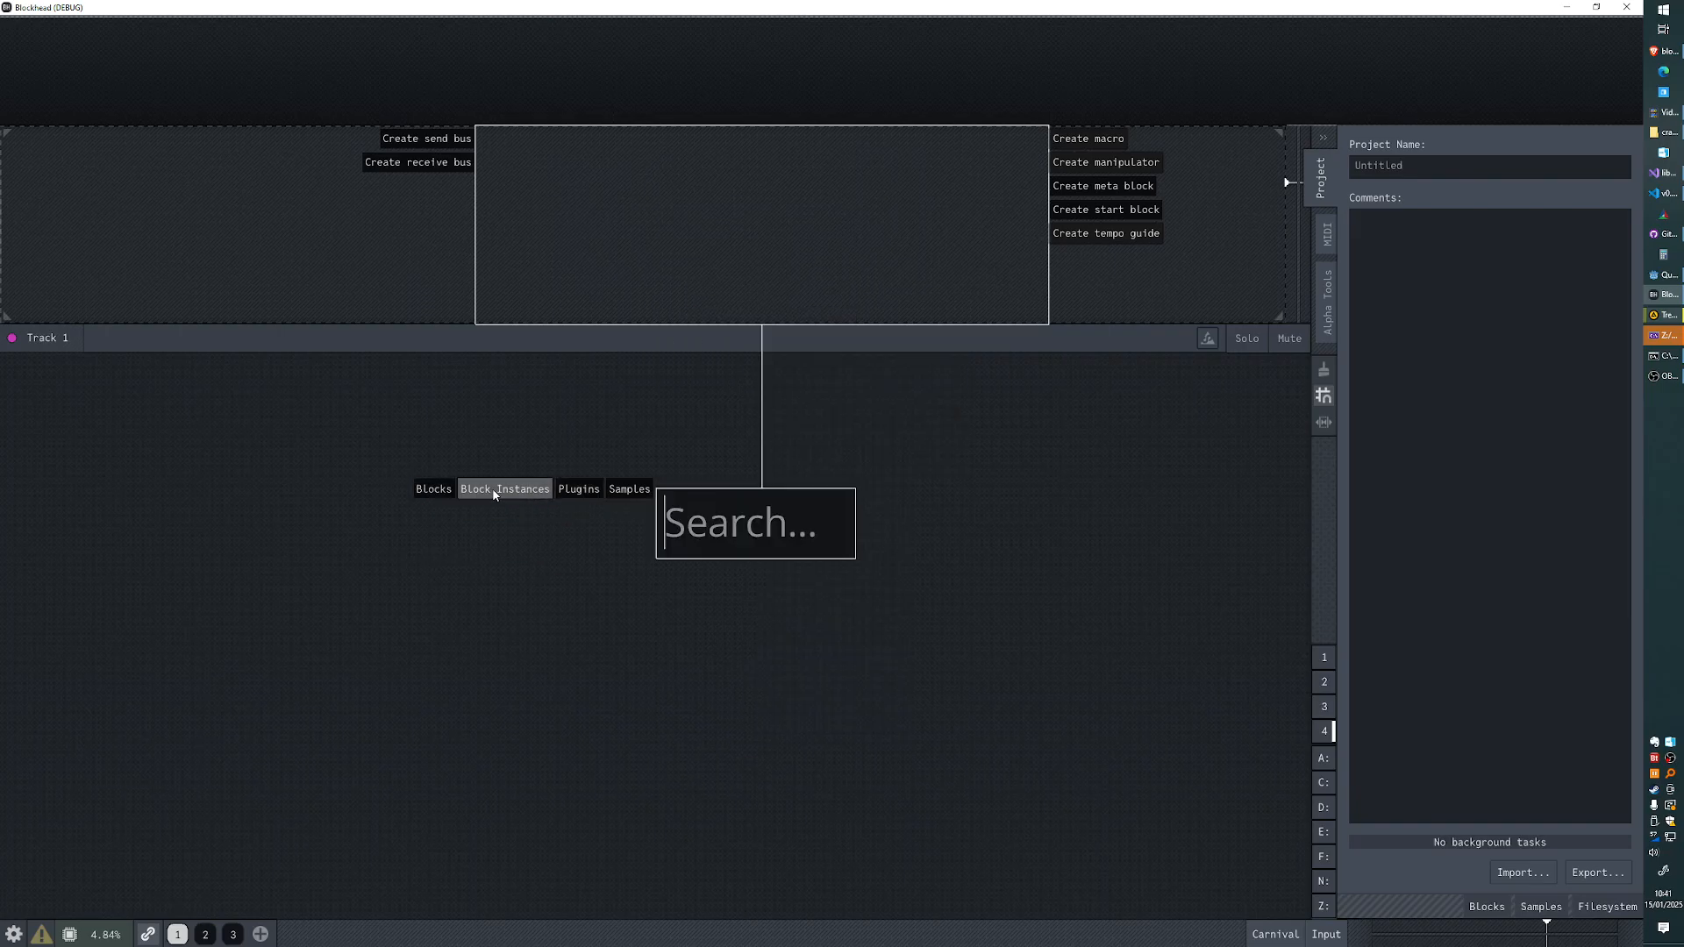
- Toggle the block search filters and limit the search to plugins only
{"action": "left_click", "coordinate": [579, 488]}
{"action": "left_click", "coordinate": [629, 489]}
{"action": "left_click", "coordinate": [580, 489]}
{"action": "left_click", "coordinate": [578, 487]}
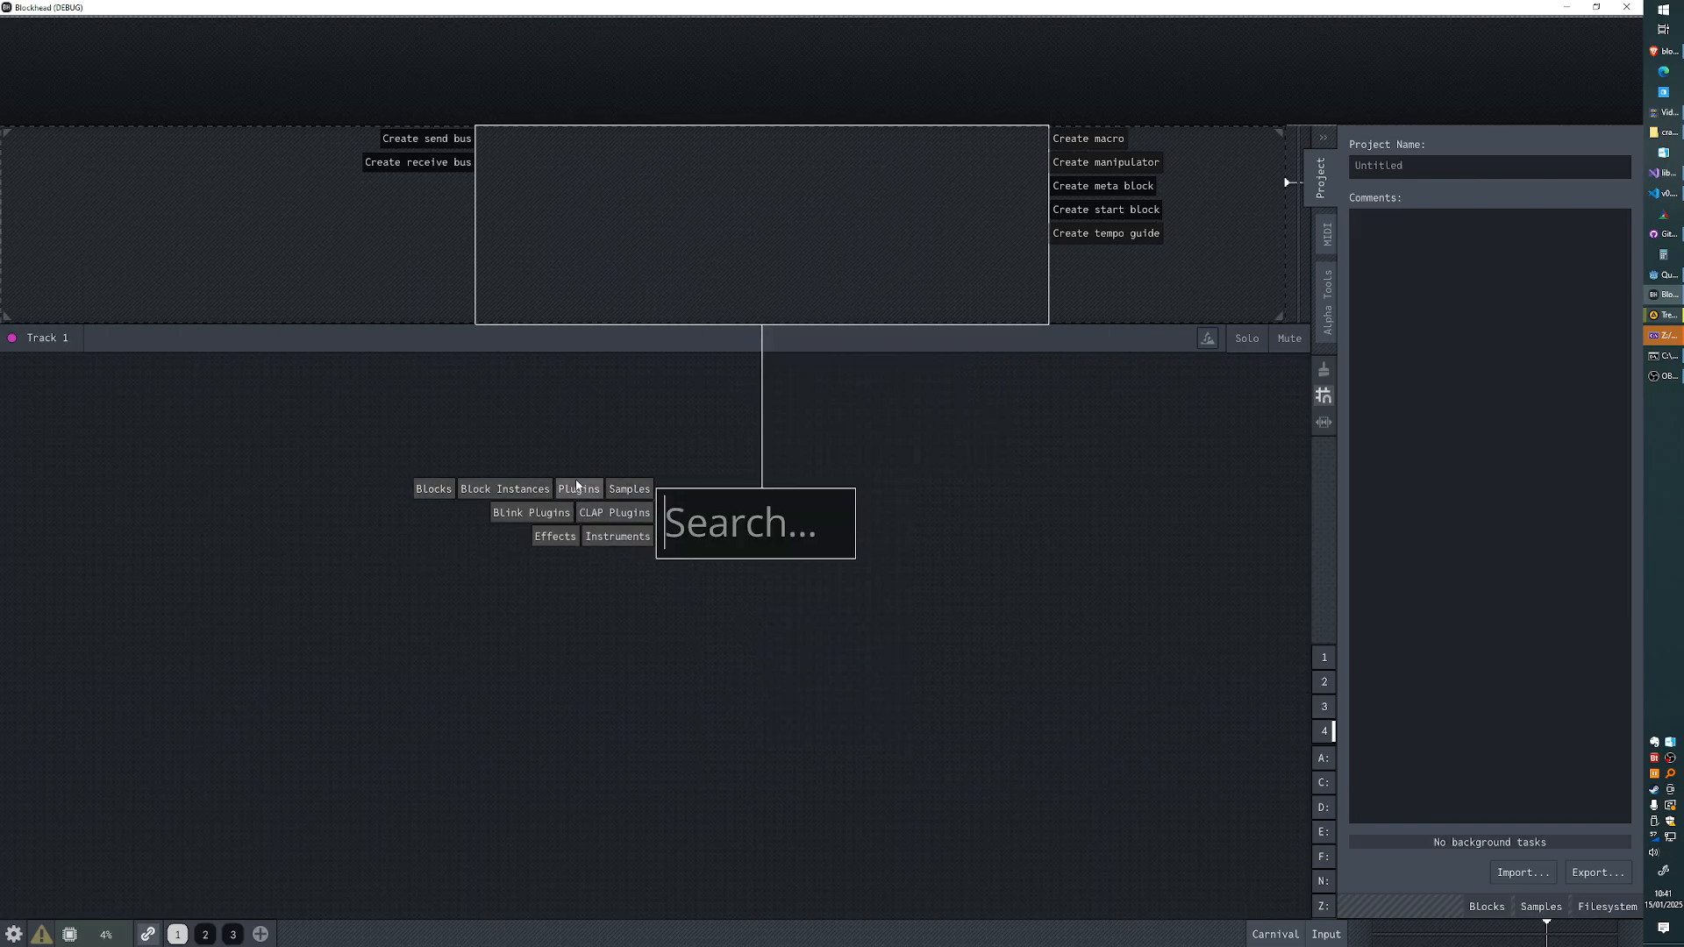
{"action": "left_click", "coordinate": [578, 487]}
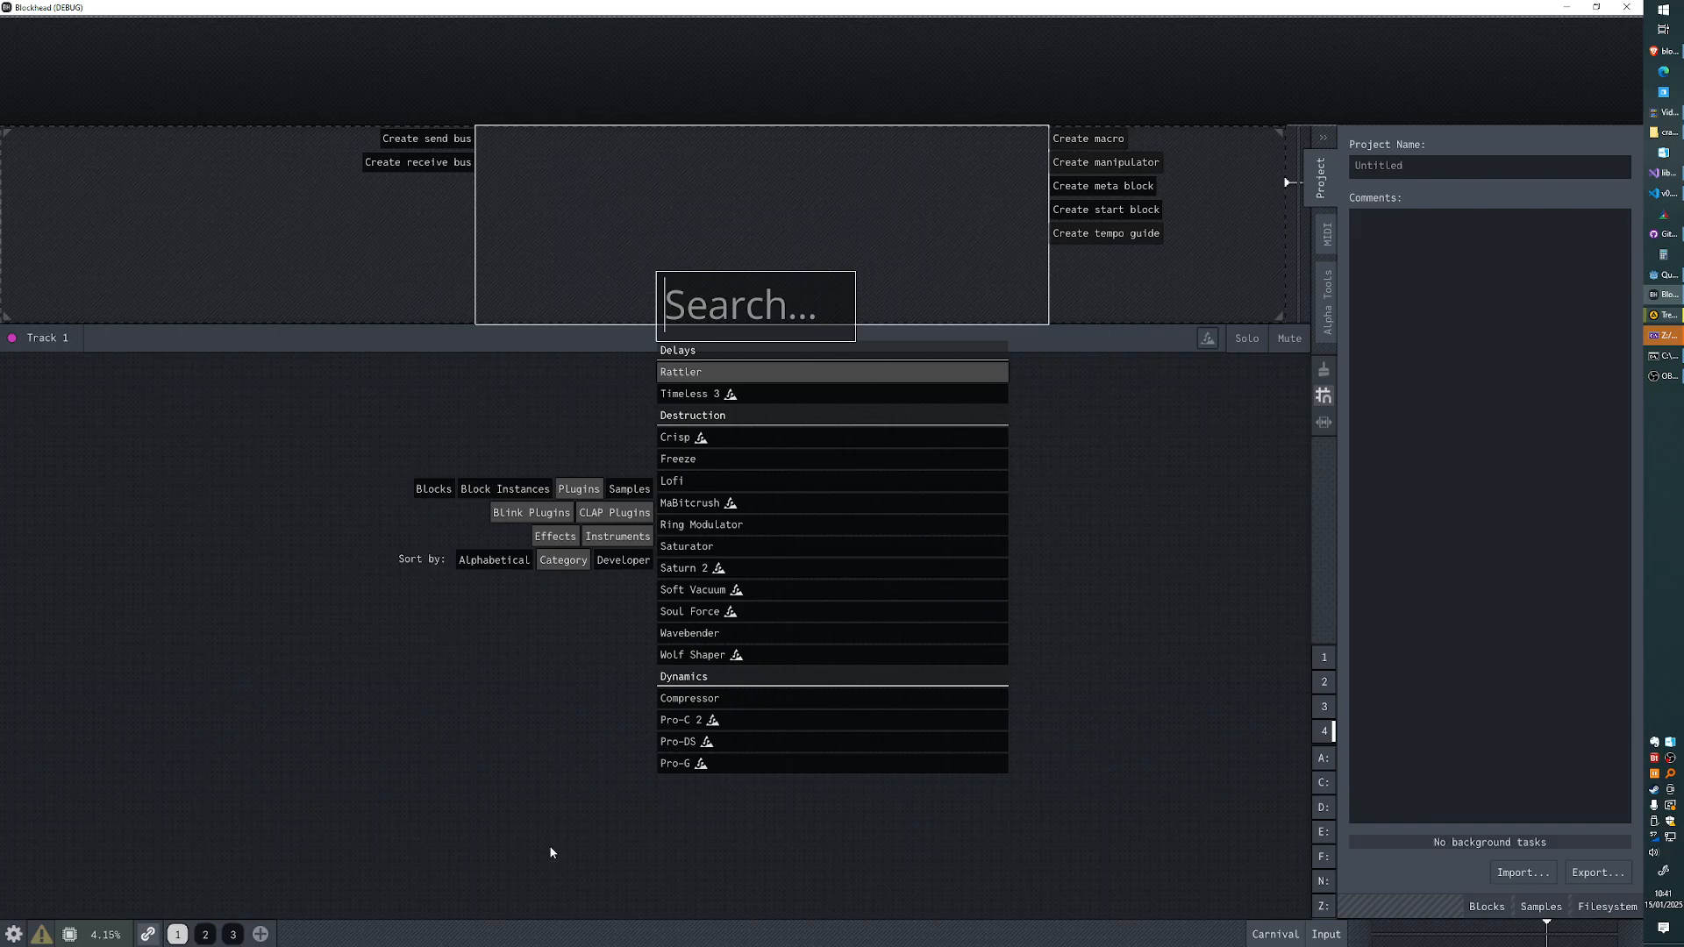
- Examine the category-sorted plugin list, moving back and forth through its delay, destruction, dynamics, equalizer and filter entries
{"action": "scroll", "coordinate": [741, 470], "scroll_direction": "down", "scroll_amount": 5}
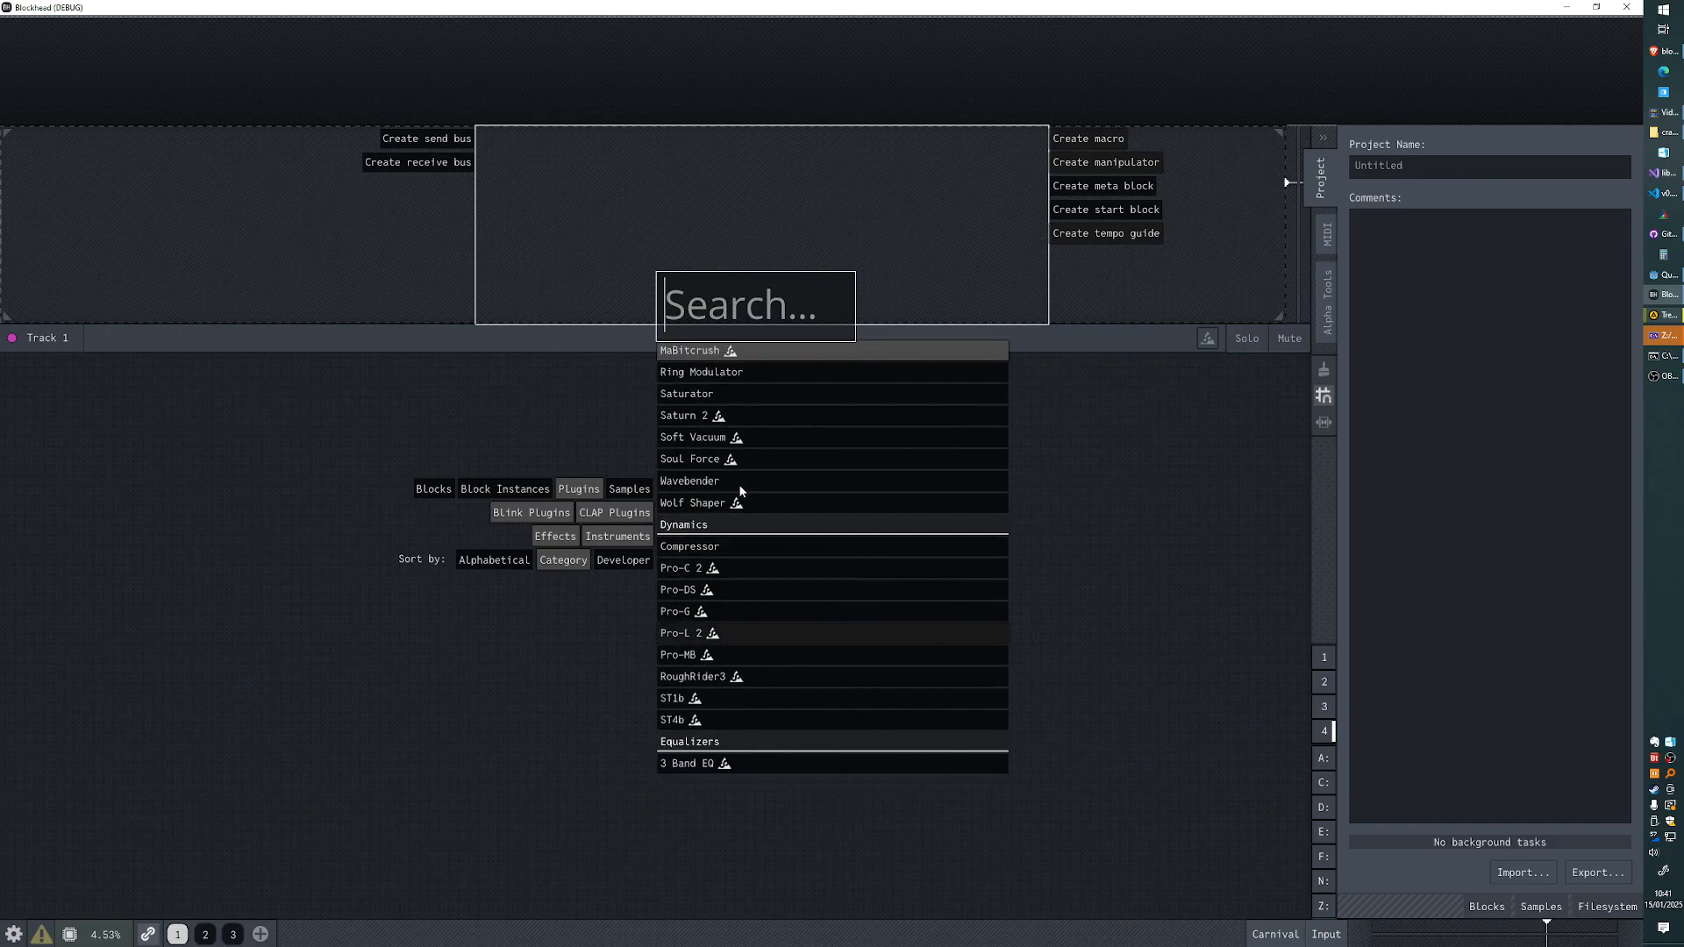
{"action": "scroll", "coordinate": [746, 527], "scroll_direction": "up", "scroll_amount": 5}
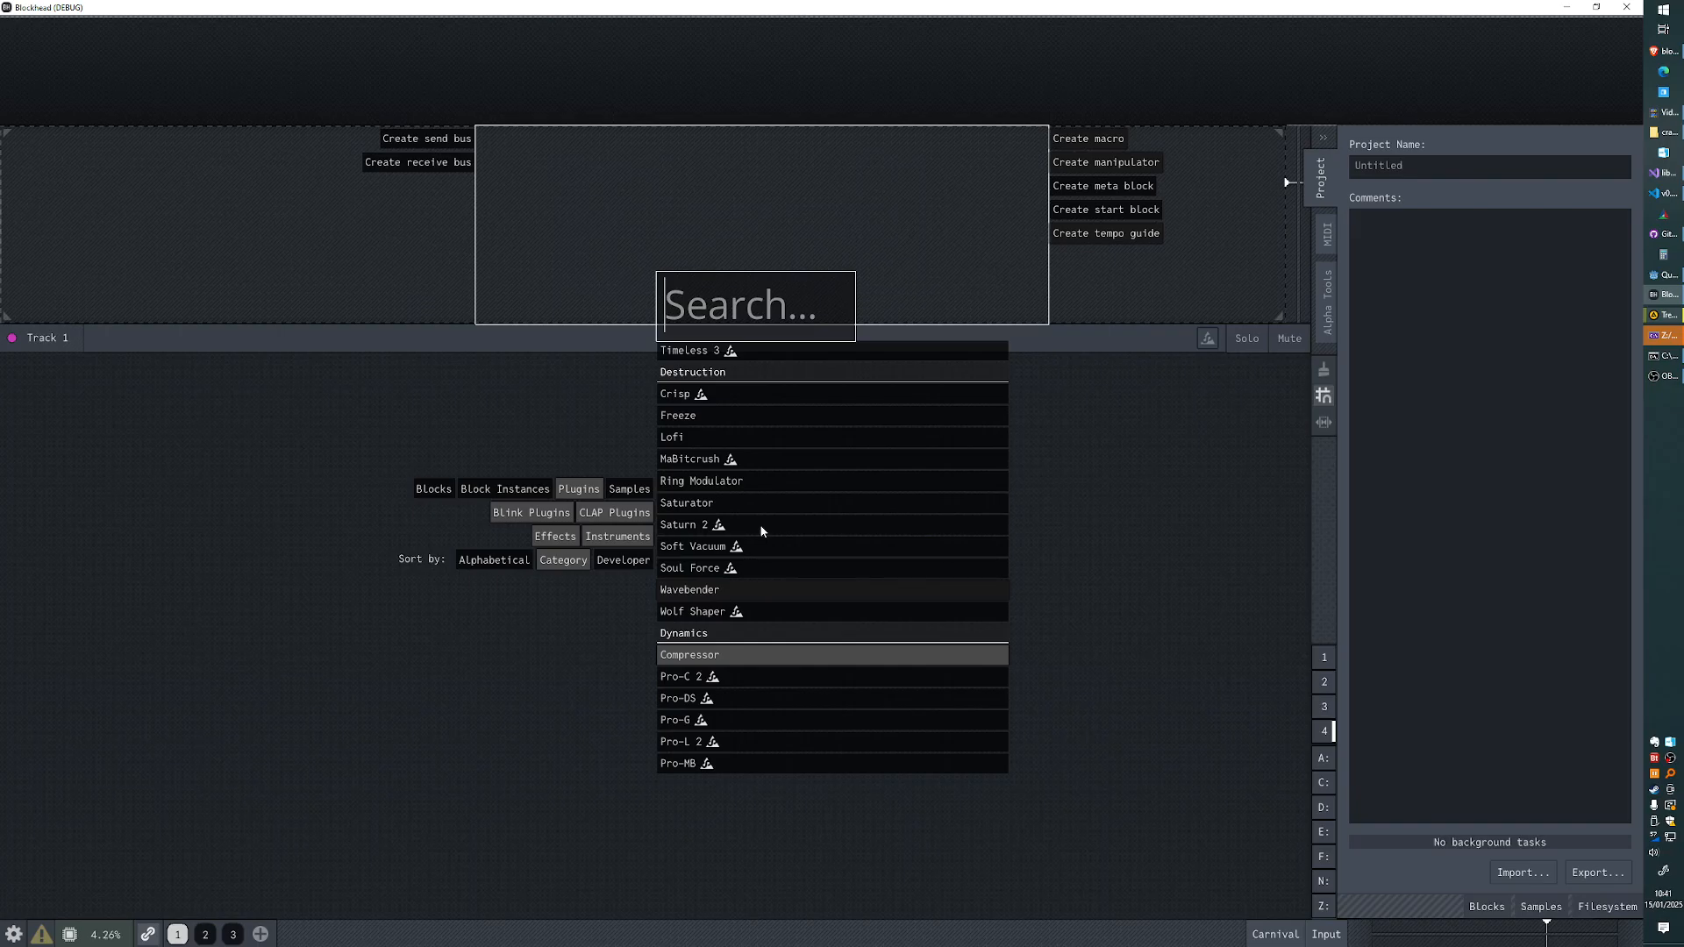
{"action": "scroll", "coordinate": [762, 531], "scroll_direction": "down", "scroll_amount": 6}
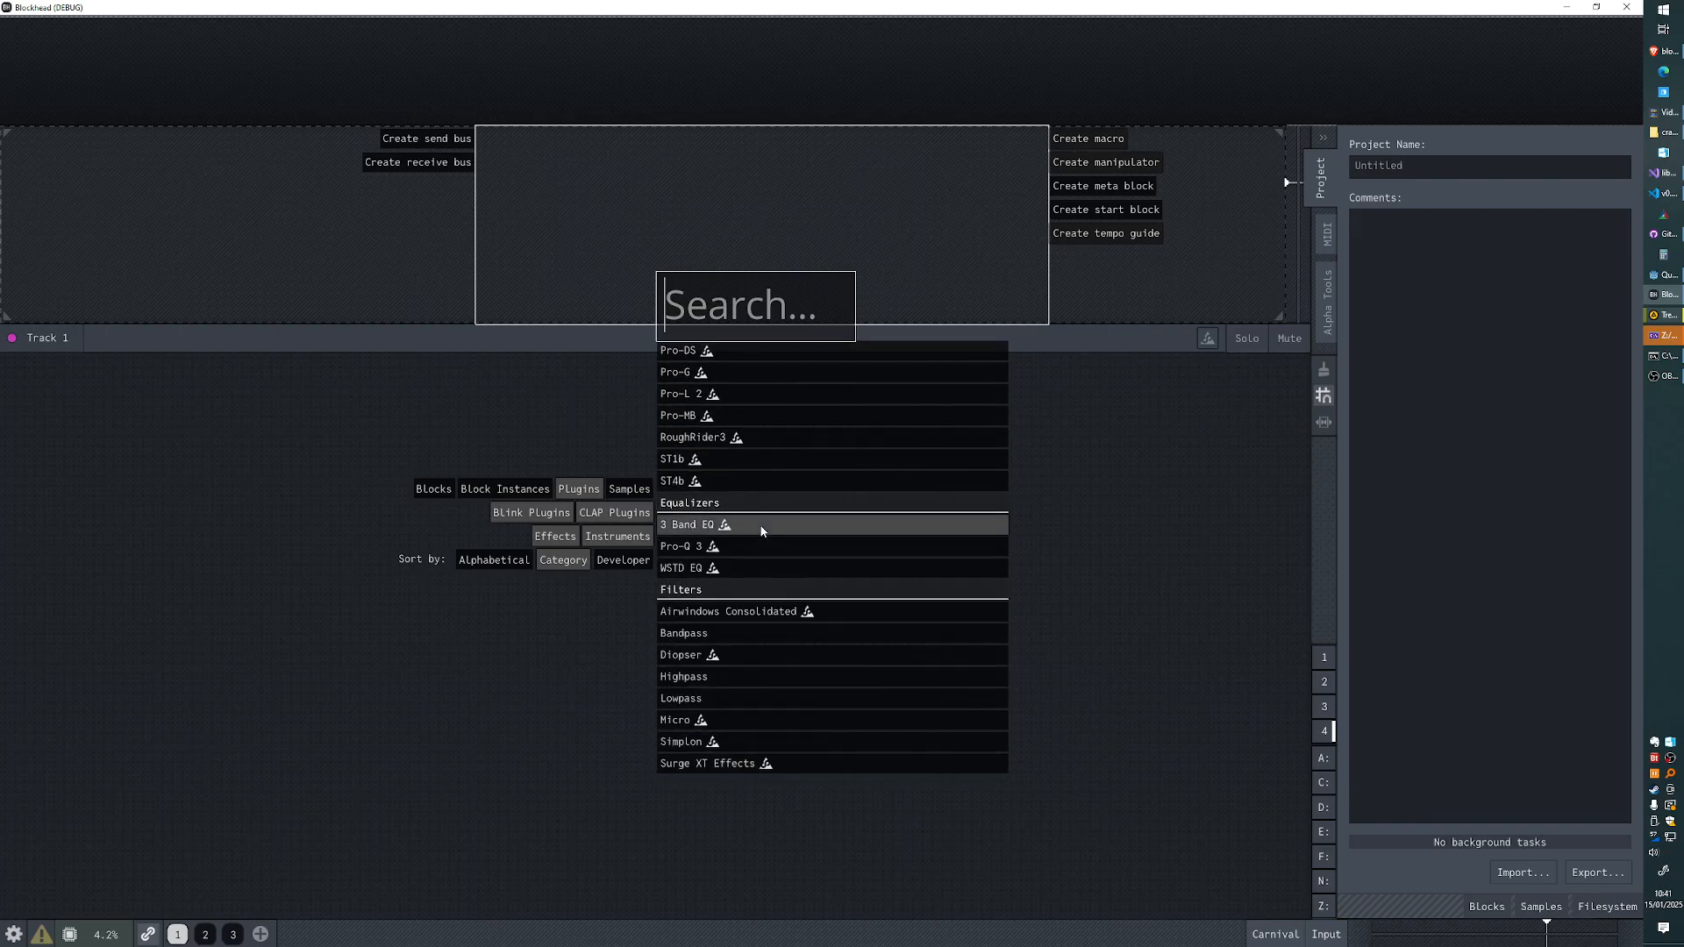
{"action": "scroll", "coordinate": [762, 531], "scroll_direction": "up", "scroll_amount": 4}
{"action": "scroll", "coordinate": [762, 531], "scroll_direction": "down", "scroll_amount": 3}
{"action": "scroll", "coordinate": [762, 531], "scroll_direction": "up", "scroll_amount": 6}
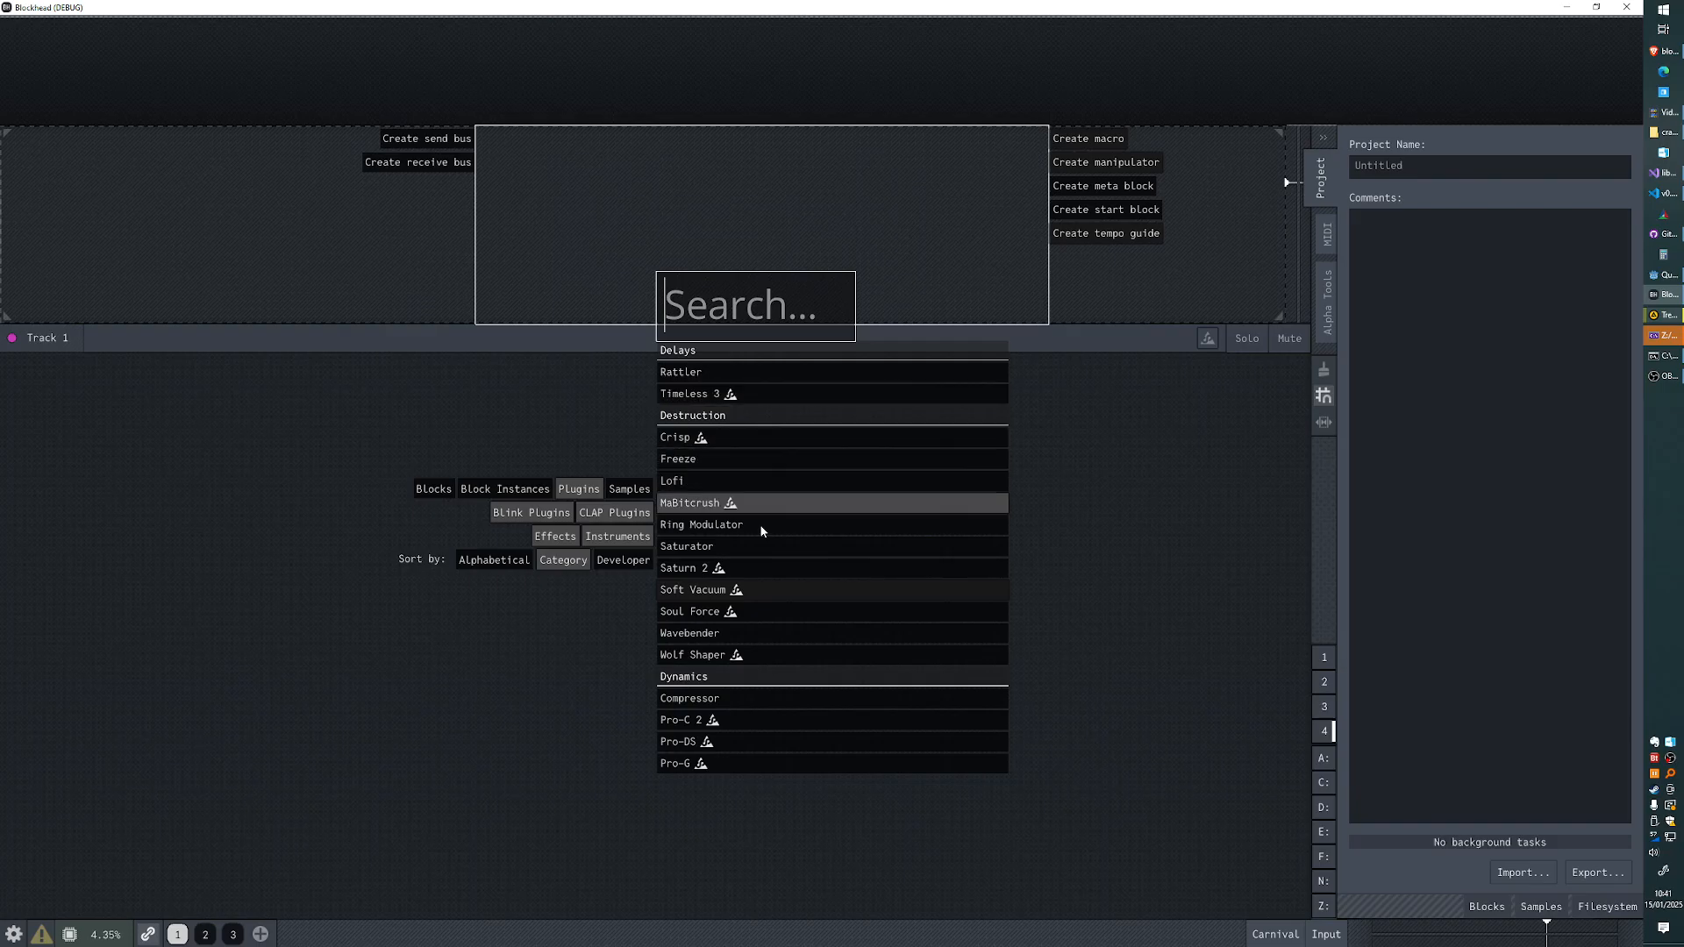
{"action": "key", "text": "Down"}
{"action": "key", "text": "Down"}
{"action": "key", "text": "Down"}
{"action": "key", "text": "Down"}
{"action": "key", "text": "Down"}
{"action": "key", "text": "Down"}
{"action": "key", "text": "Down"}
{"action": "key", "text": "Down"}
{"action": "key", "text": "Up"}
{"action": "key", "text": "Up"}
{"action": "key", "text": "Up"}
{"action": "key", "text": "Up"}
{"action": "key", "text": "Up"}
{"action": "key", "text": "Up"}
{"action": "key", "text": "Up"}
{"action": "key", "text": "Up"}
{"action": "key", "text": "Up"}
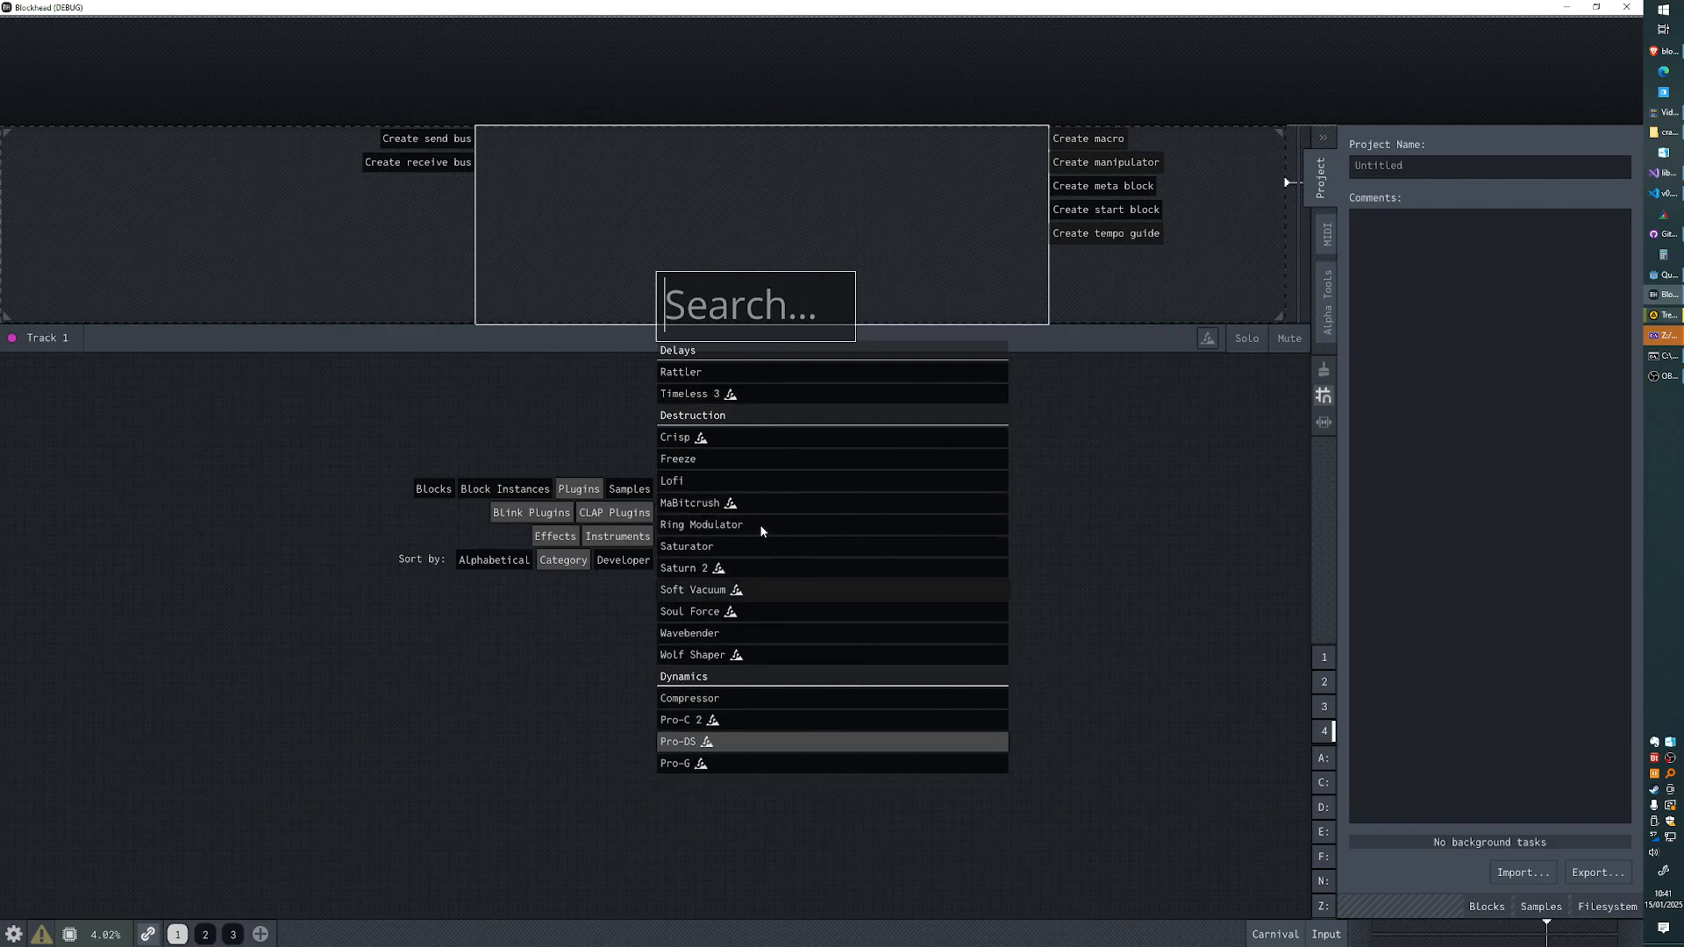
{"action": "key", "text": "Up"}
{"action": "key", "text": "Up"}
{"action": "key", "text": "Up"}
{"action": "key", "text": "Up"}
{"action": "key", "text": "Up"}
{"action": "key", "text": "Down"}
{"action": "key", "text": "Down"}
{"action": "key", "text": "Down"}
{"action": "key", "text": "Down"}
{"action": "key", "text": "Down"}
{"action": "key", "text": "Down"}
{"action": "key", "text": "Down"}
{"action": "key", "text": "Down"}
{"action": "key", "text": "Down"}
{"action": "key", "text": "Down"}
{"action": "key", "text": "Down"}
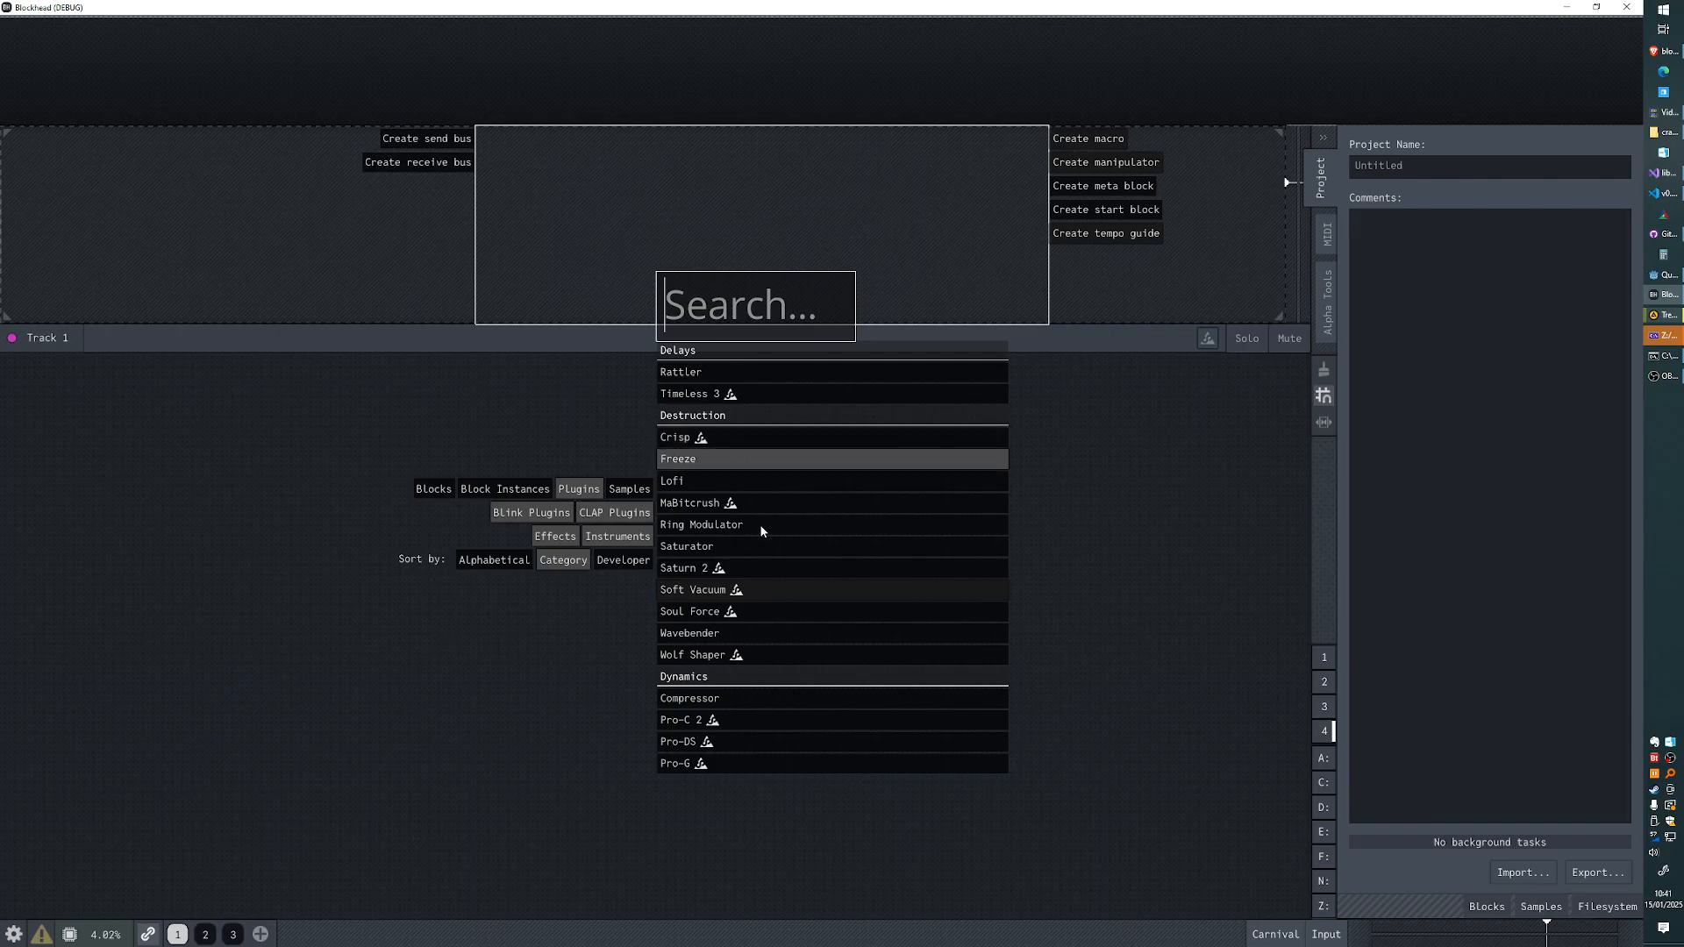
- Create a Rattler effect block from the Delays category in the outlined Track 1 region
{"action": "key", "text": "Up"}
{"action": "key", "text": "Up"}
{"action": "key", "text": "Up"}
{"action": "key", "text": "Up"}
{"action": "key", "text": "Up"}
{"action": "key", "text": "Up"}
{"action": "key", "text": "Up"}
{"action": "key", "text": "Up"}
{"action": "key", "text": "Up"}
{"action": "key", "text": "Up"}
{"action": "key", "text": "Up"}
{"action": "key", "text": "Up"}
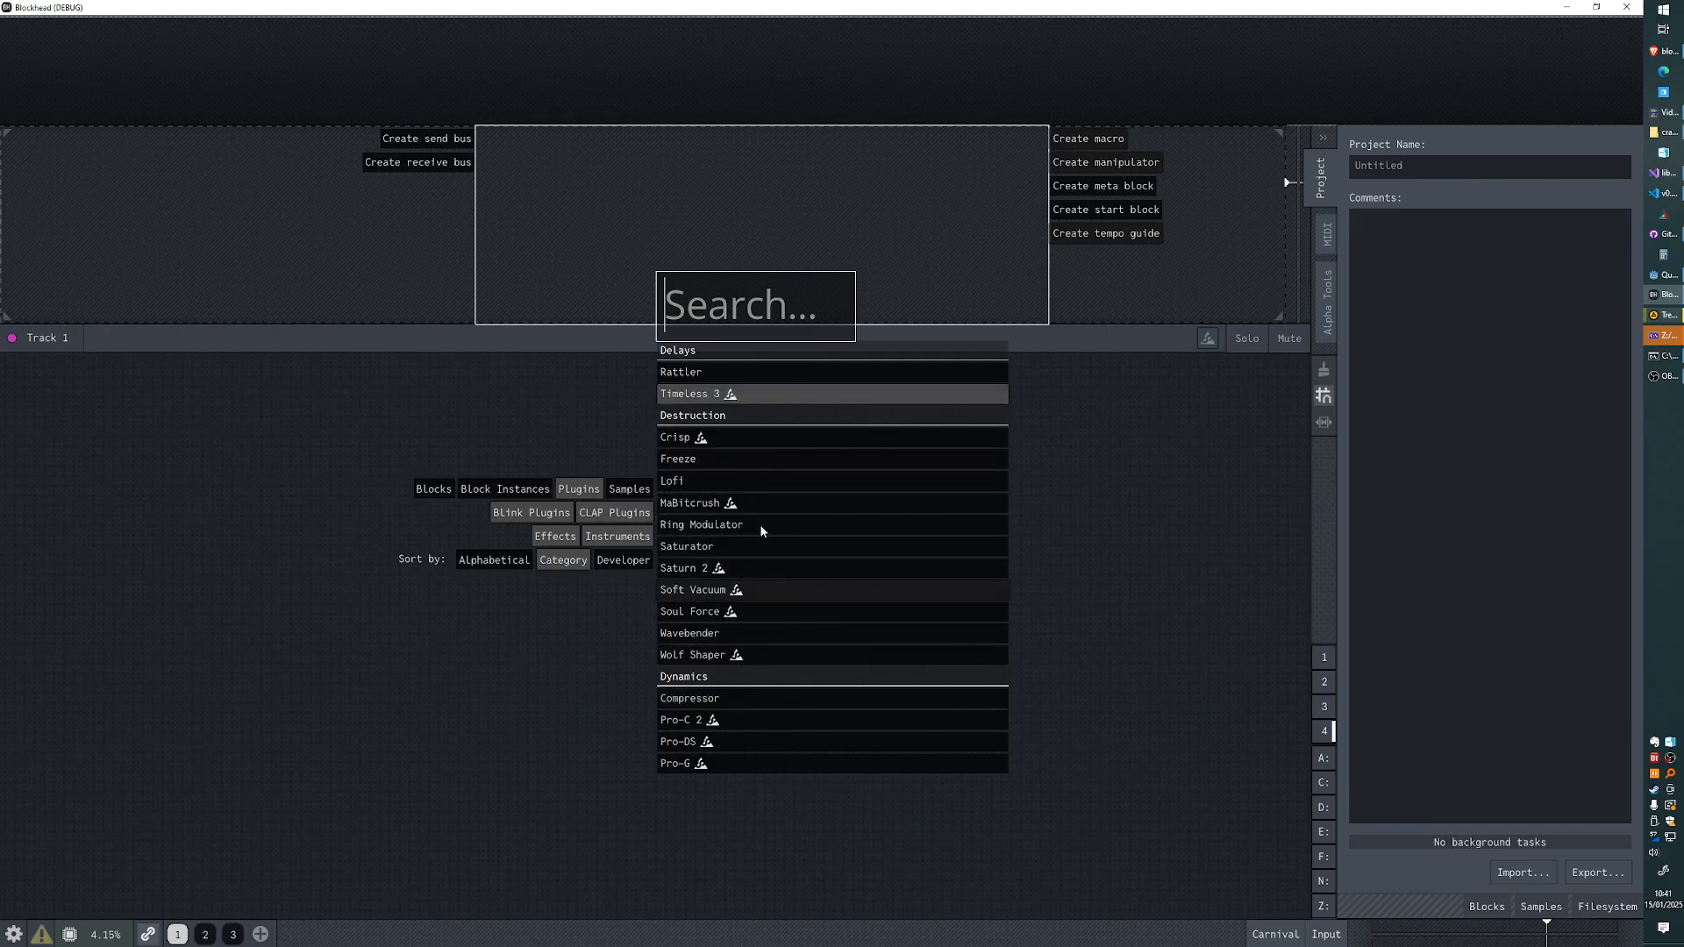
{"action": "left_click", "coordinate": [693, 373]}
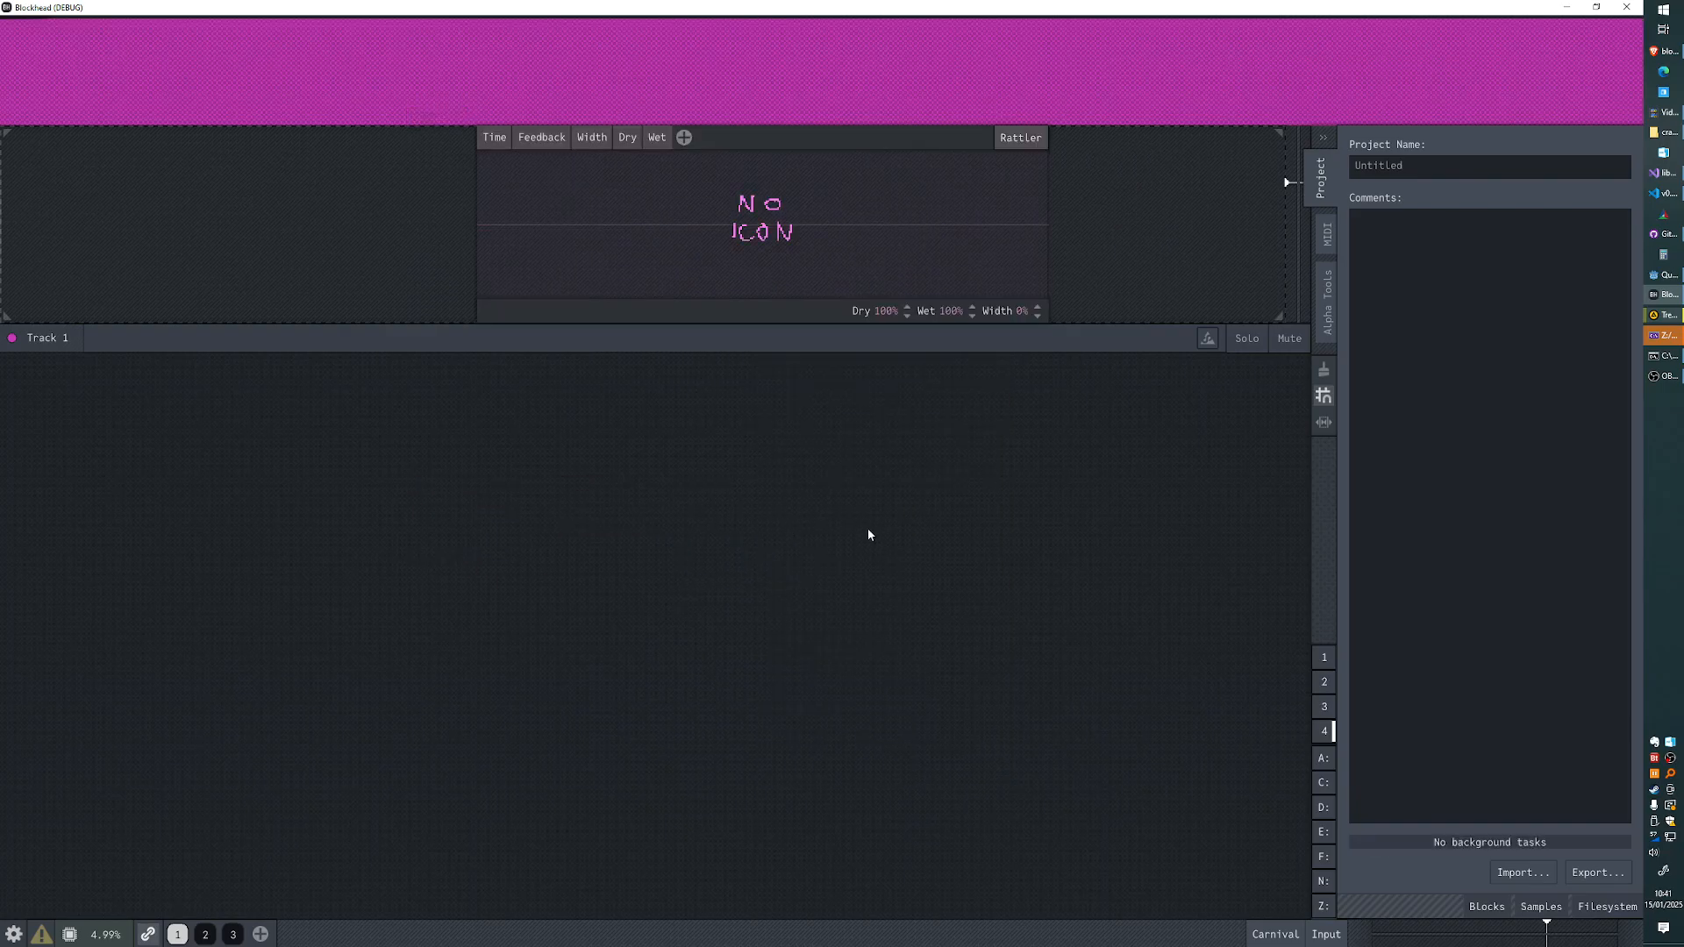
- Browse the filesystem samples and place beat024(110bpm).wav on Track 1 above the Rattler block
{"action": "left_click", "coordinate": [1609, 907]}
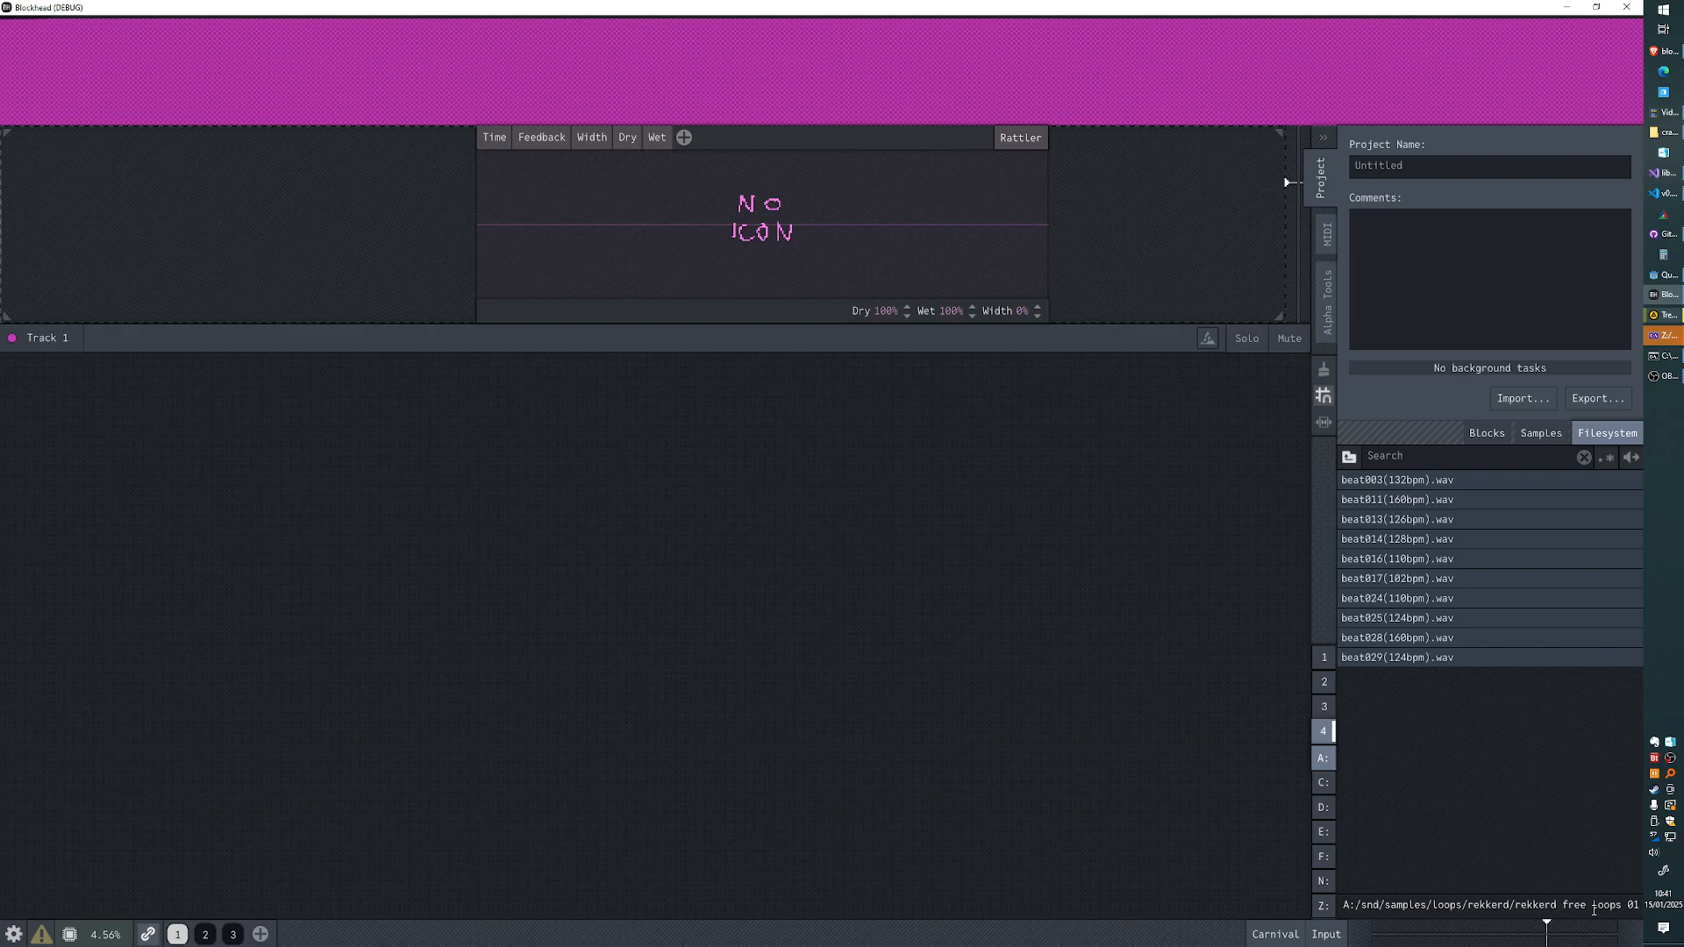
{"action": "left_click", "coordinate": [1547, 596]}
{"action": "left_click_drag", "start_coordinate": [1546, 596], "coordinate": [562, 145]}
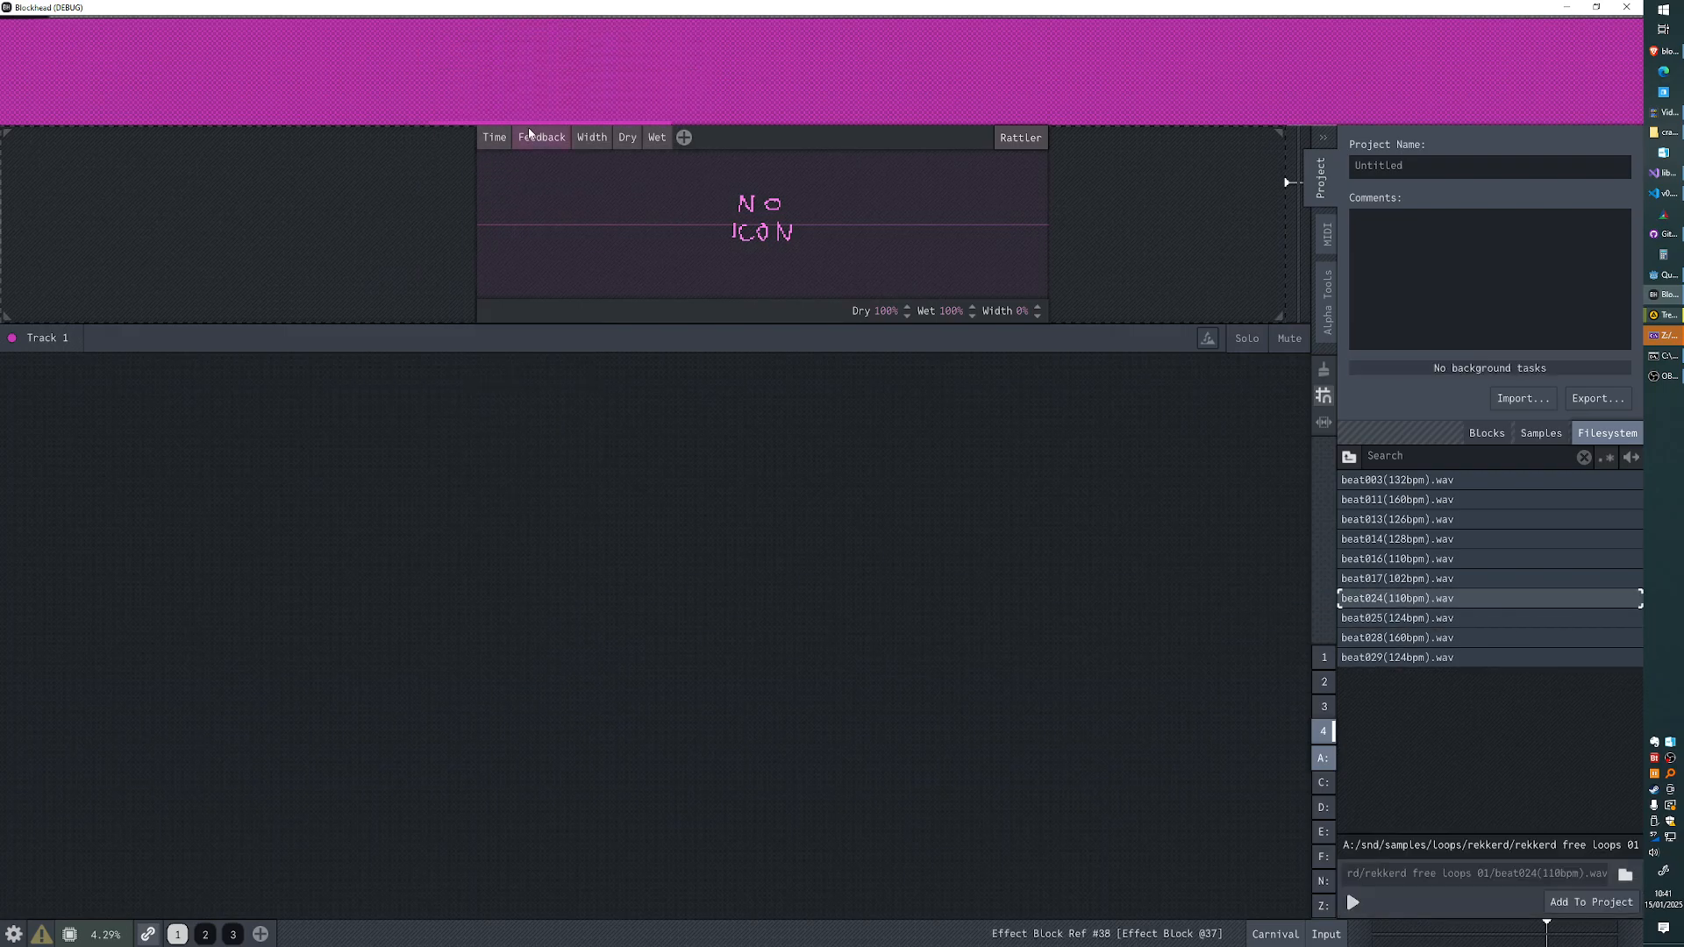
{"action": "key", "text": "ctrl+z"}
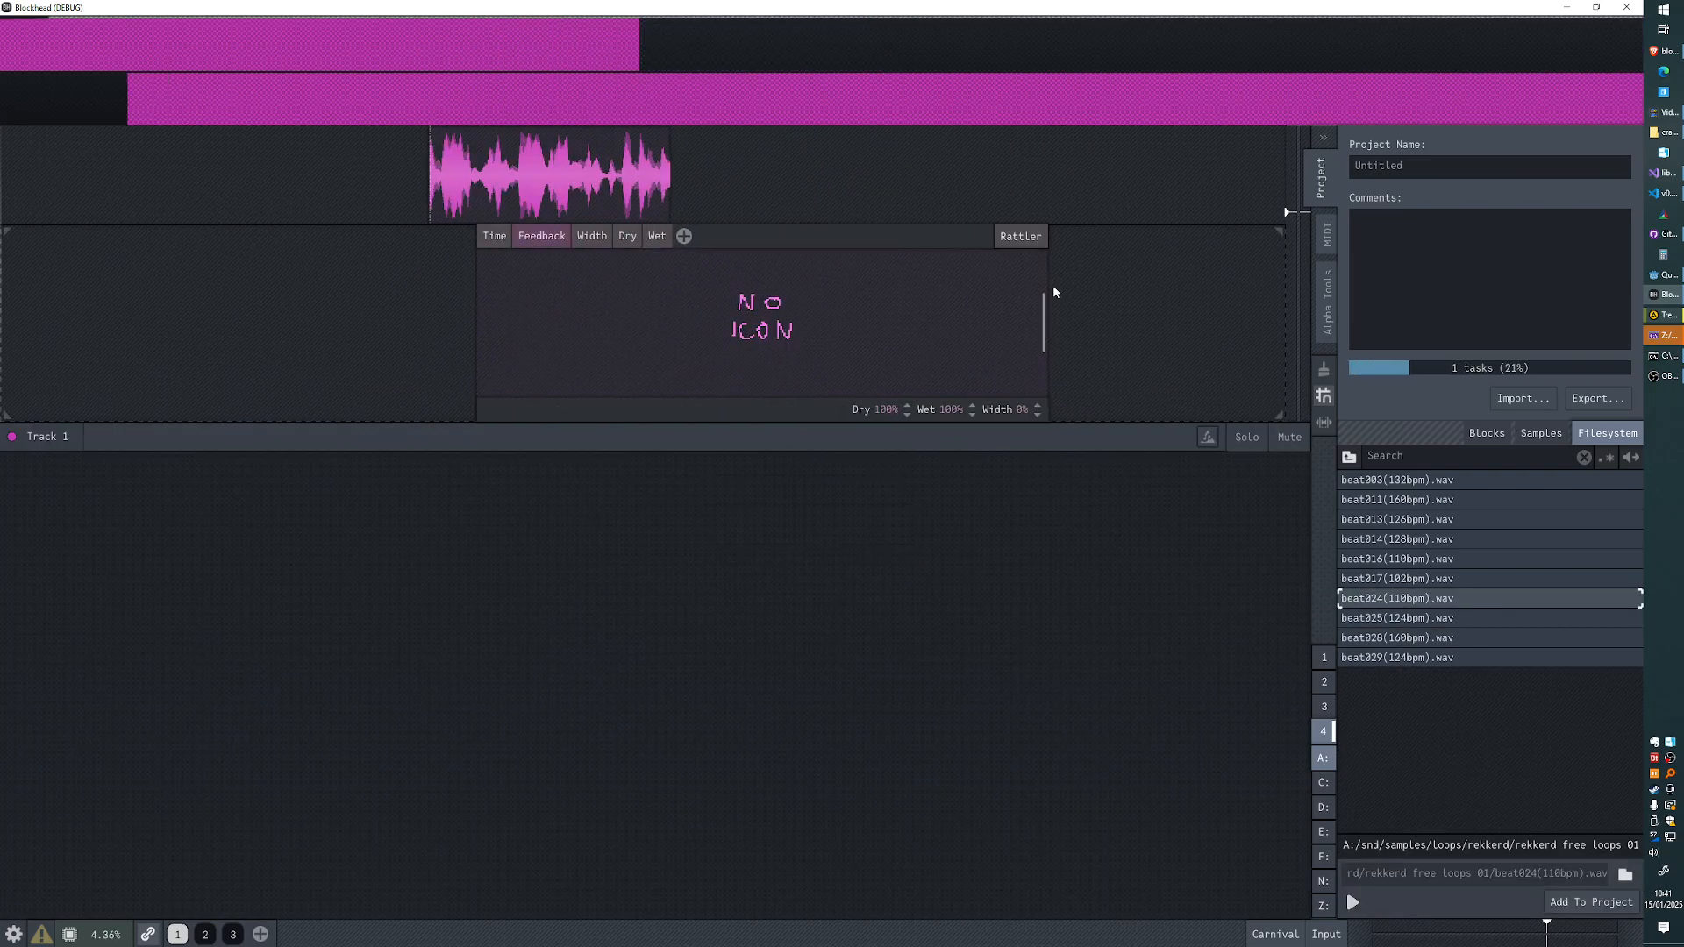
- Search the plugins for "ver" and replace the Rattler effect with MaGigaverb
{"action": "left_click", "coordinate": [1020, 236]}
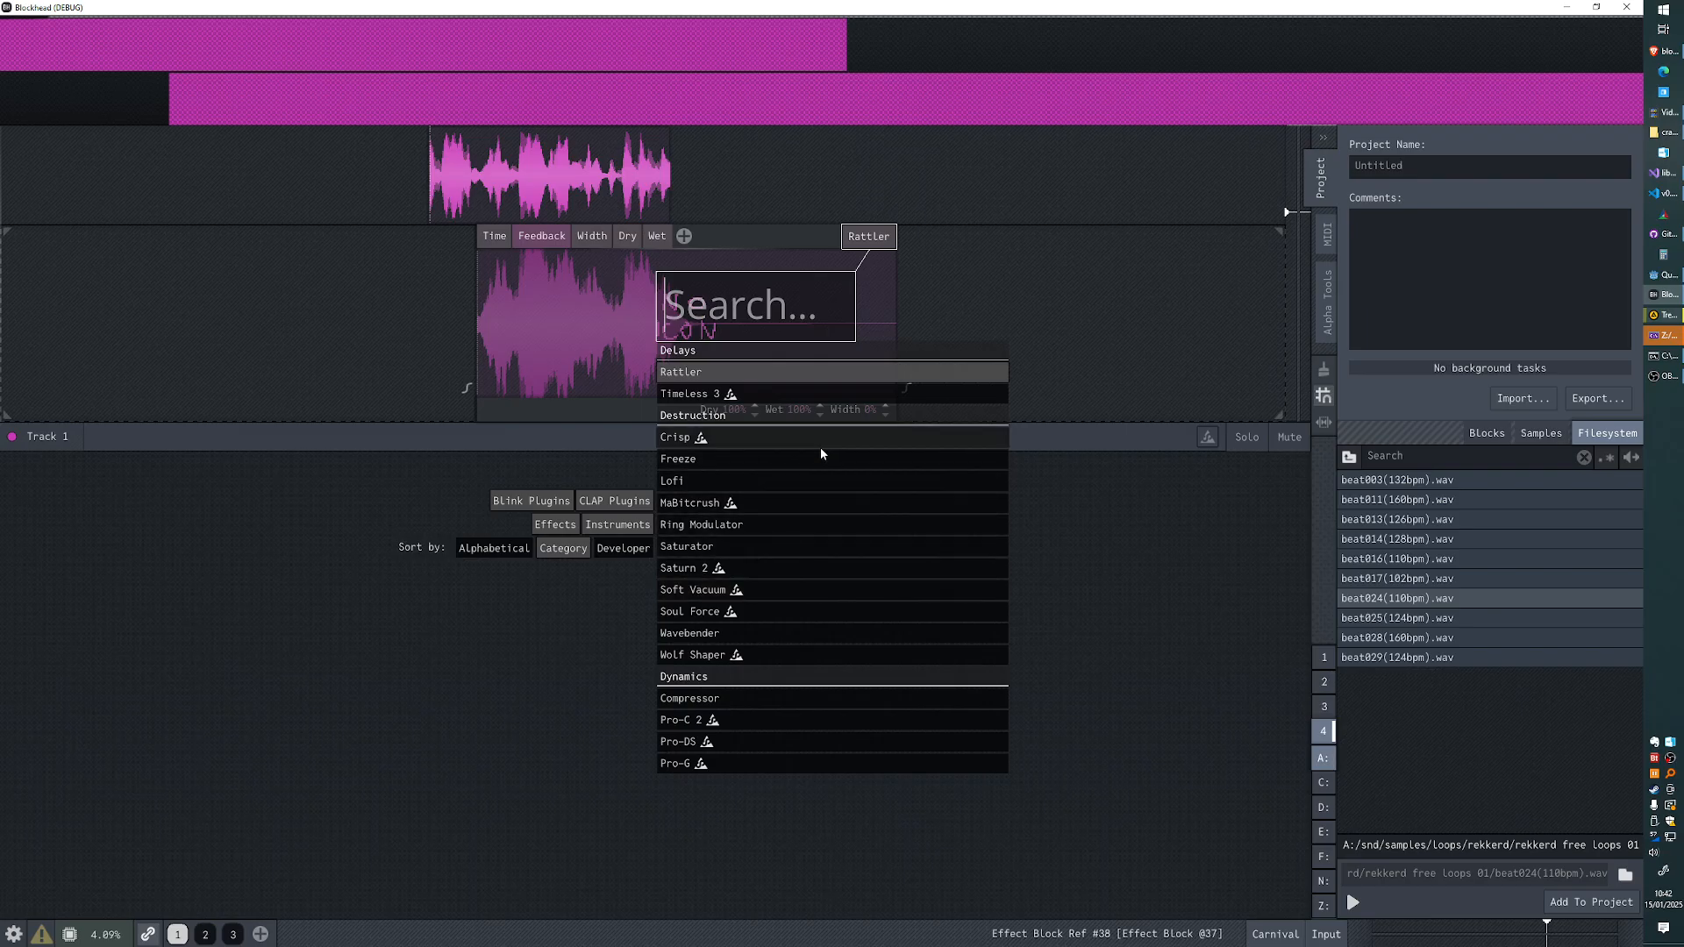
{"action": "type", "text": "Ver"}
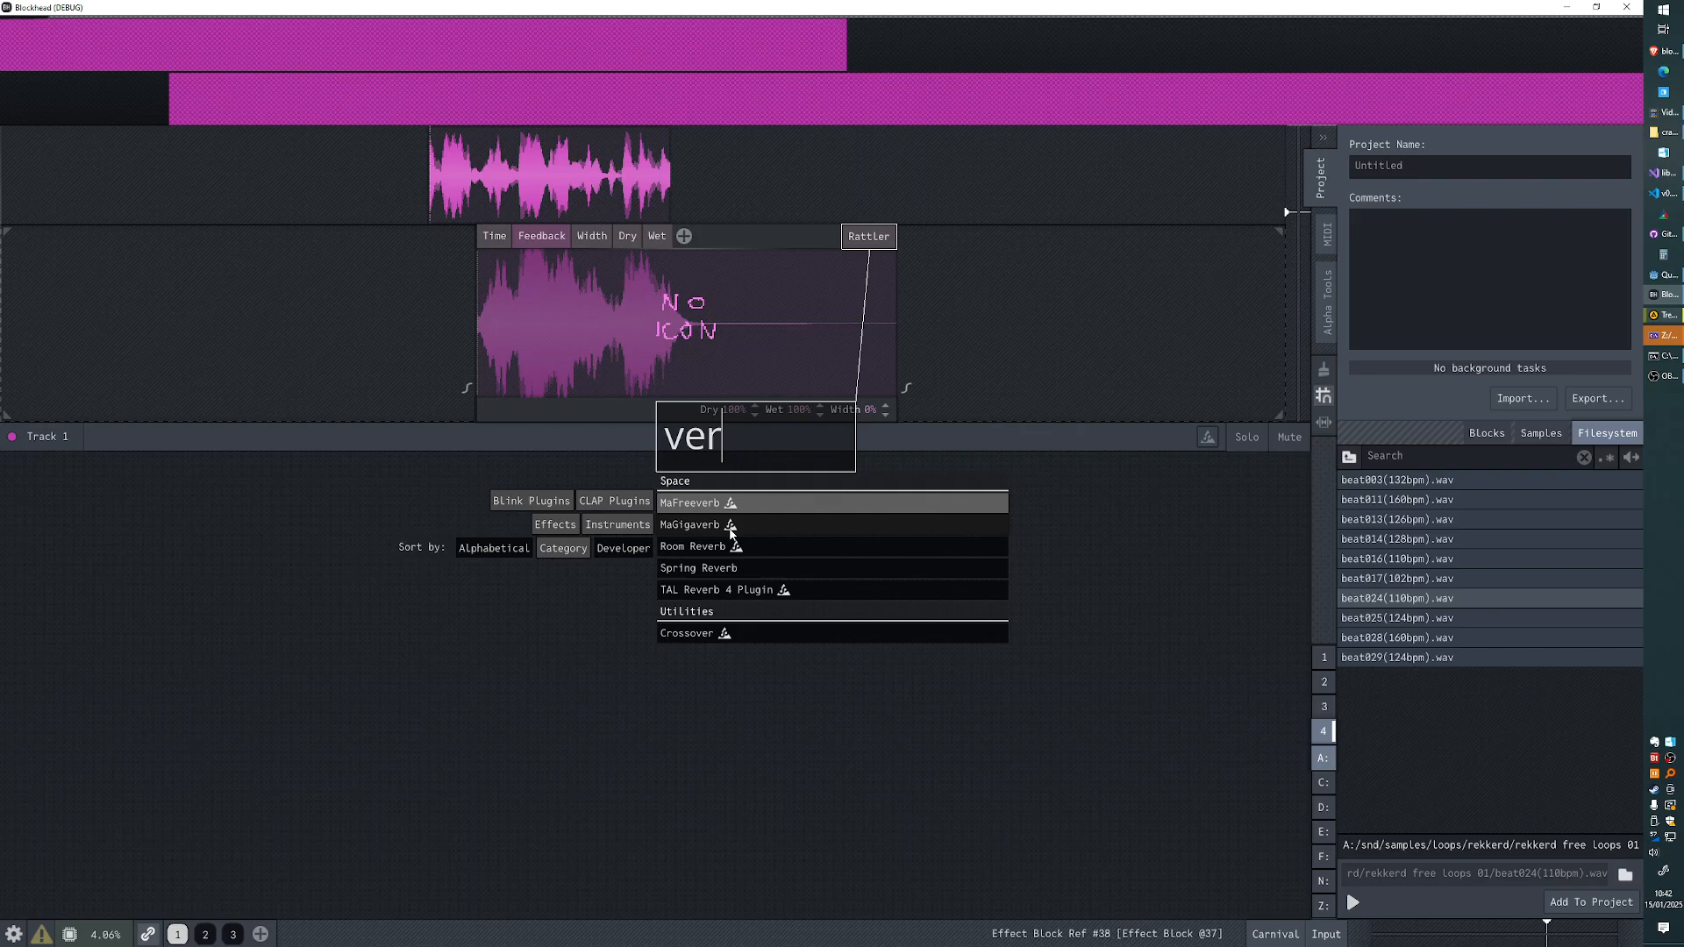
{"action": "left_click", "coordinate": [701, 525]}
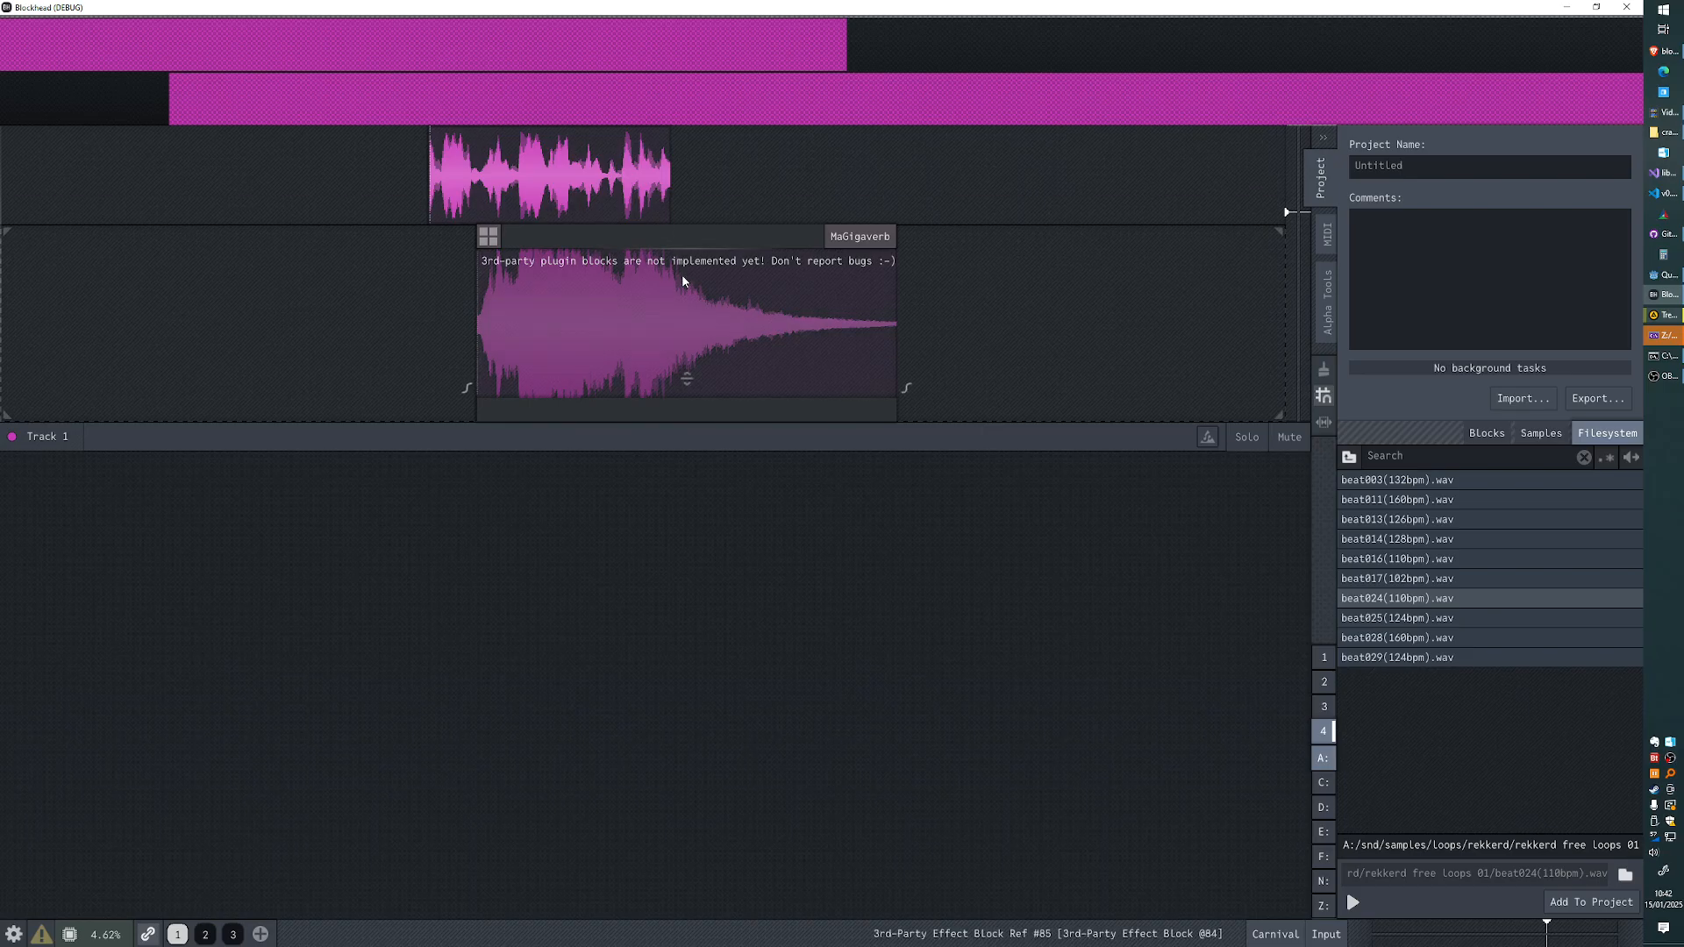
- Move the MaGigaverb block to start before the sample and extend its end to cover more of the reverb tail
{"action": "scroll", "coordinate": [698, 329], "scroll_direction": "up", "scroll_amount": 4}
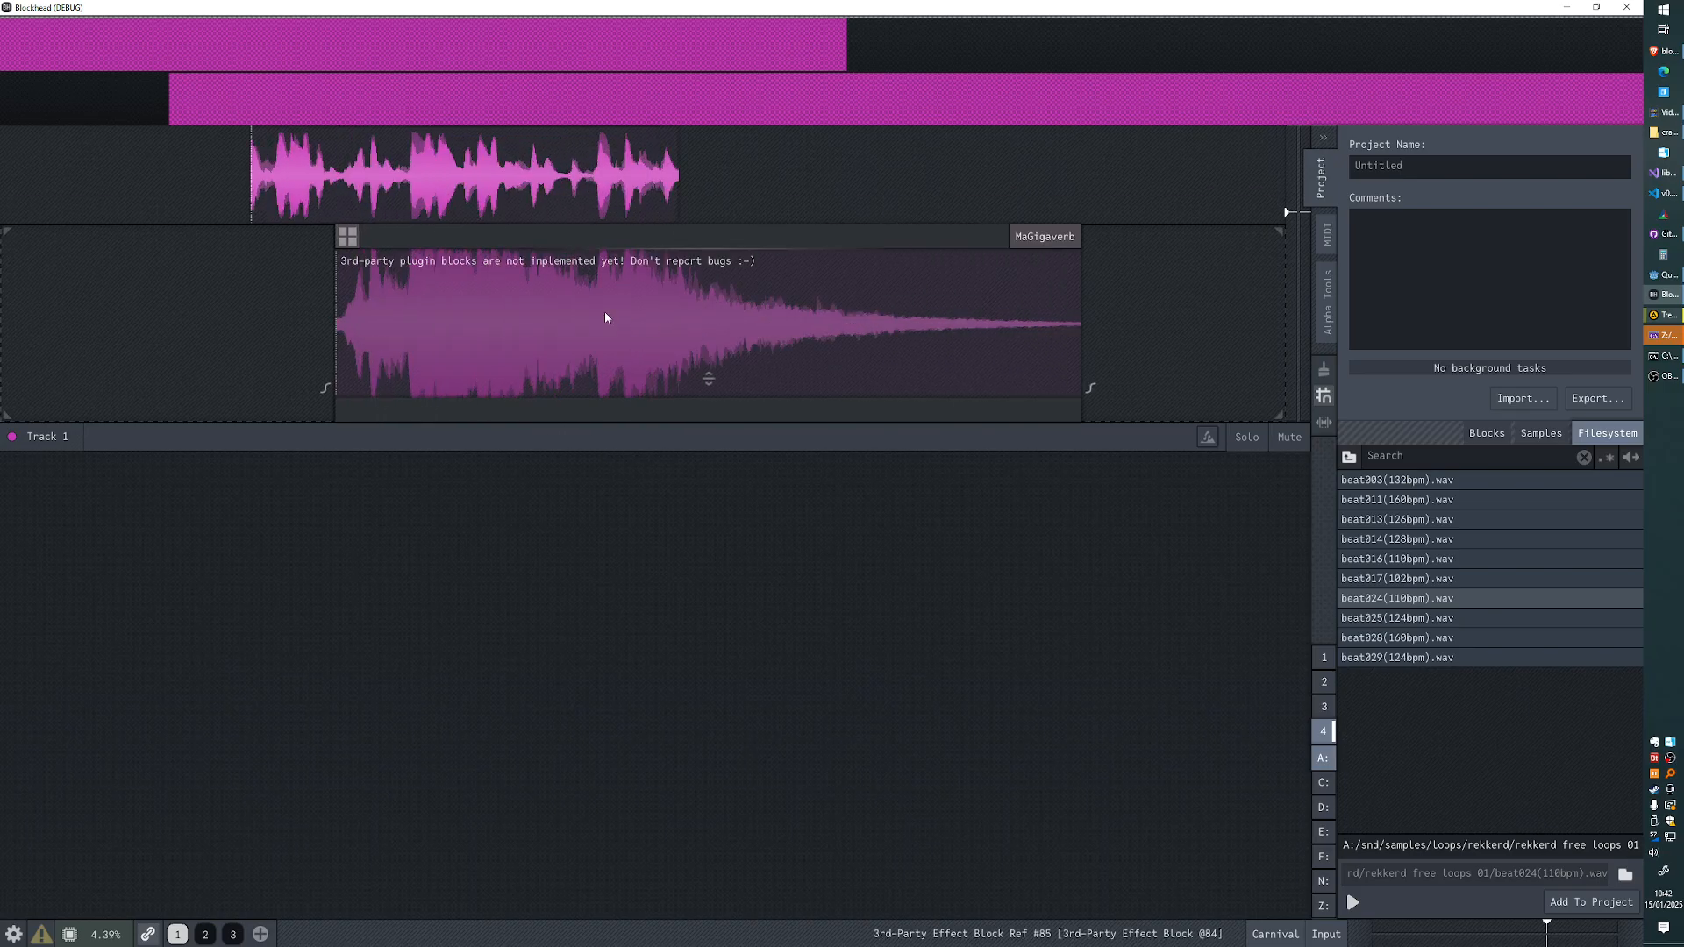
{"action": "scroll", "coordinate": [605, 318], "scroll_direction": "down", "scroll_amount": 1}
{"action": "scroll", "coordinate": [606, 317], "scroll_direction": "up", "scroll_amount": 1}
{"action": "left_click_drag", "start_coordinate": [623, 240], "coordinate": [394, 255]}
{"action": "left_click_drag", "start_coordinate": [853, 308], "coordinate": [999, 307]}
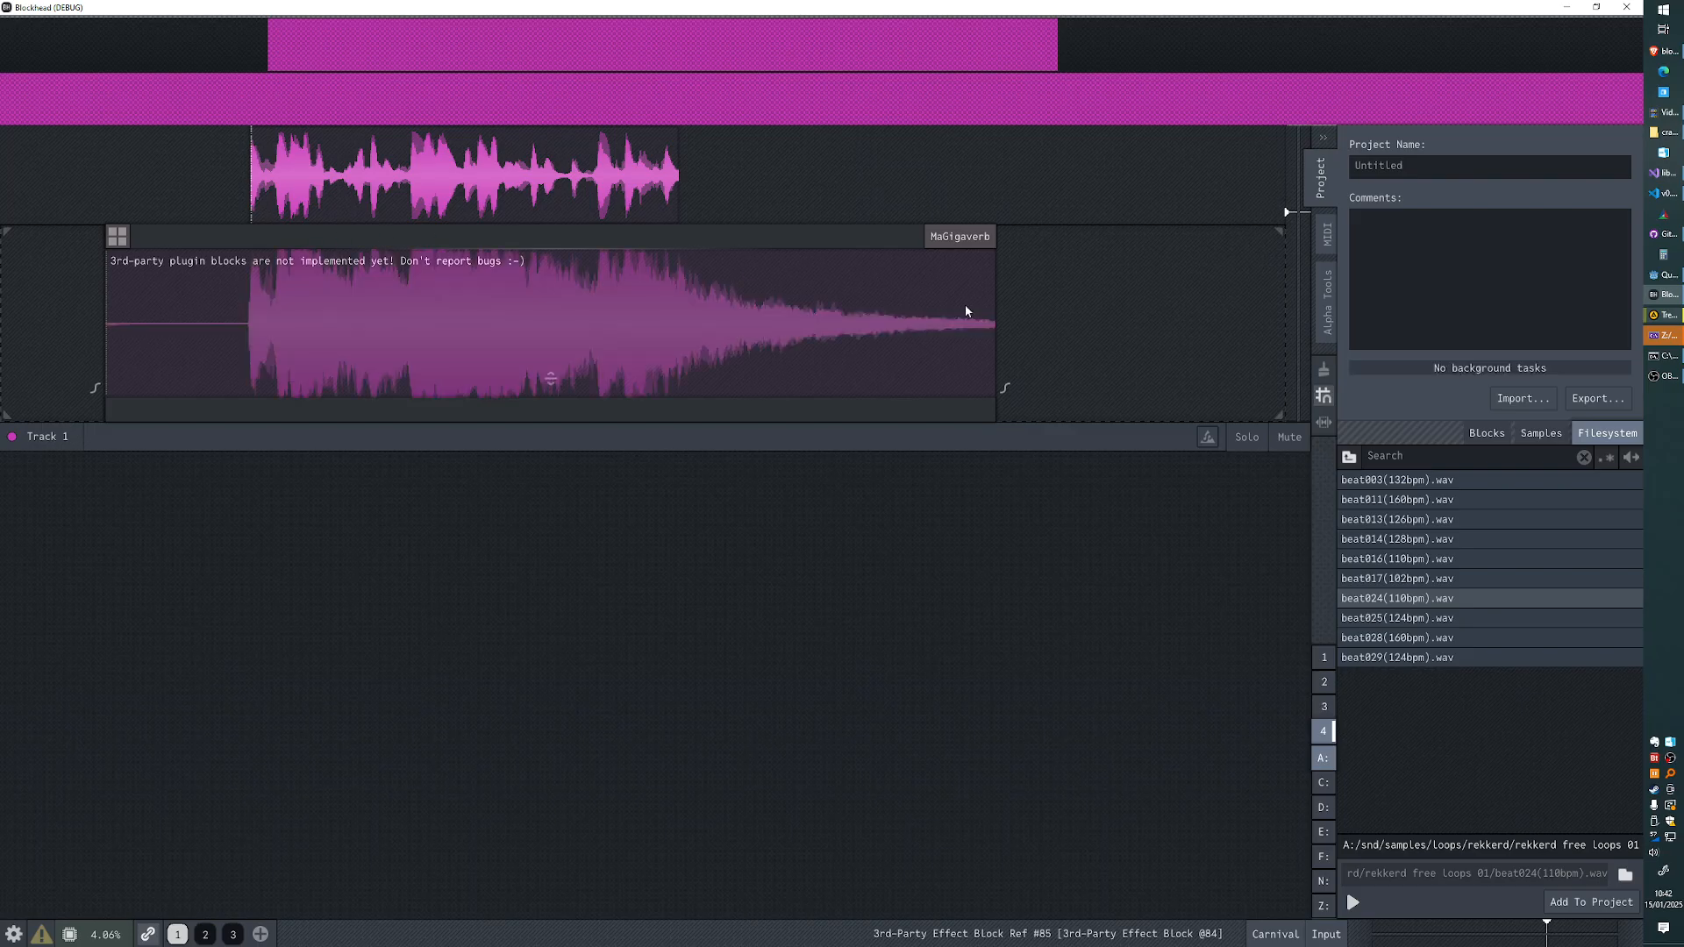
{"action": "left_click_drag", "start_coordinate": [1004, 308], "coordinate": [1148, 308]}
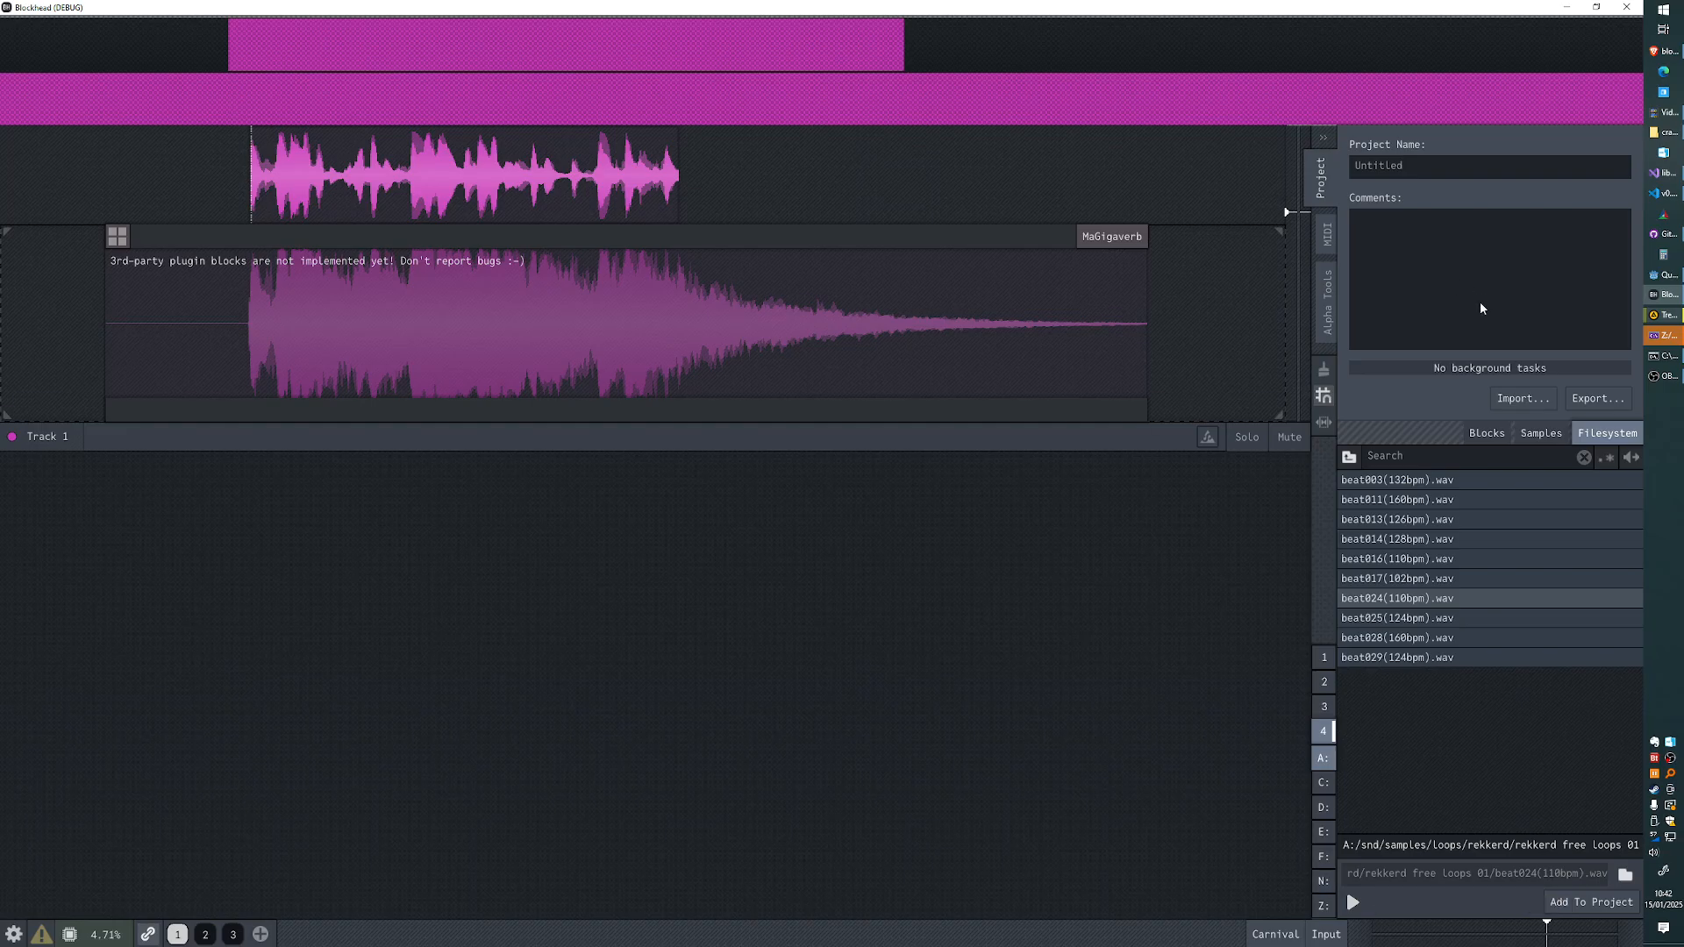
- Extend the MaGigaverb block's end much further along Track 1 and play back the processed sample
{"action": "scroll", "coordinate": [1220, 474], "scroll_direction": "down", "scroll_amount": 5}
{"action": "left_click_drag", "start_coordinate": [1183, 474], "coordinate": [737, 455]}
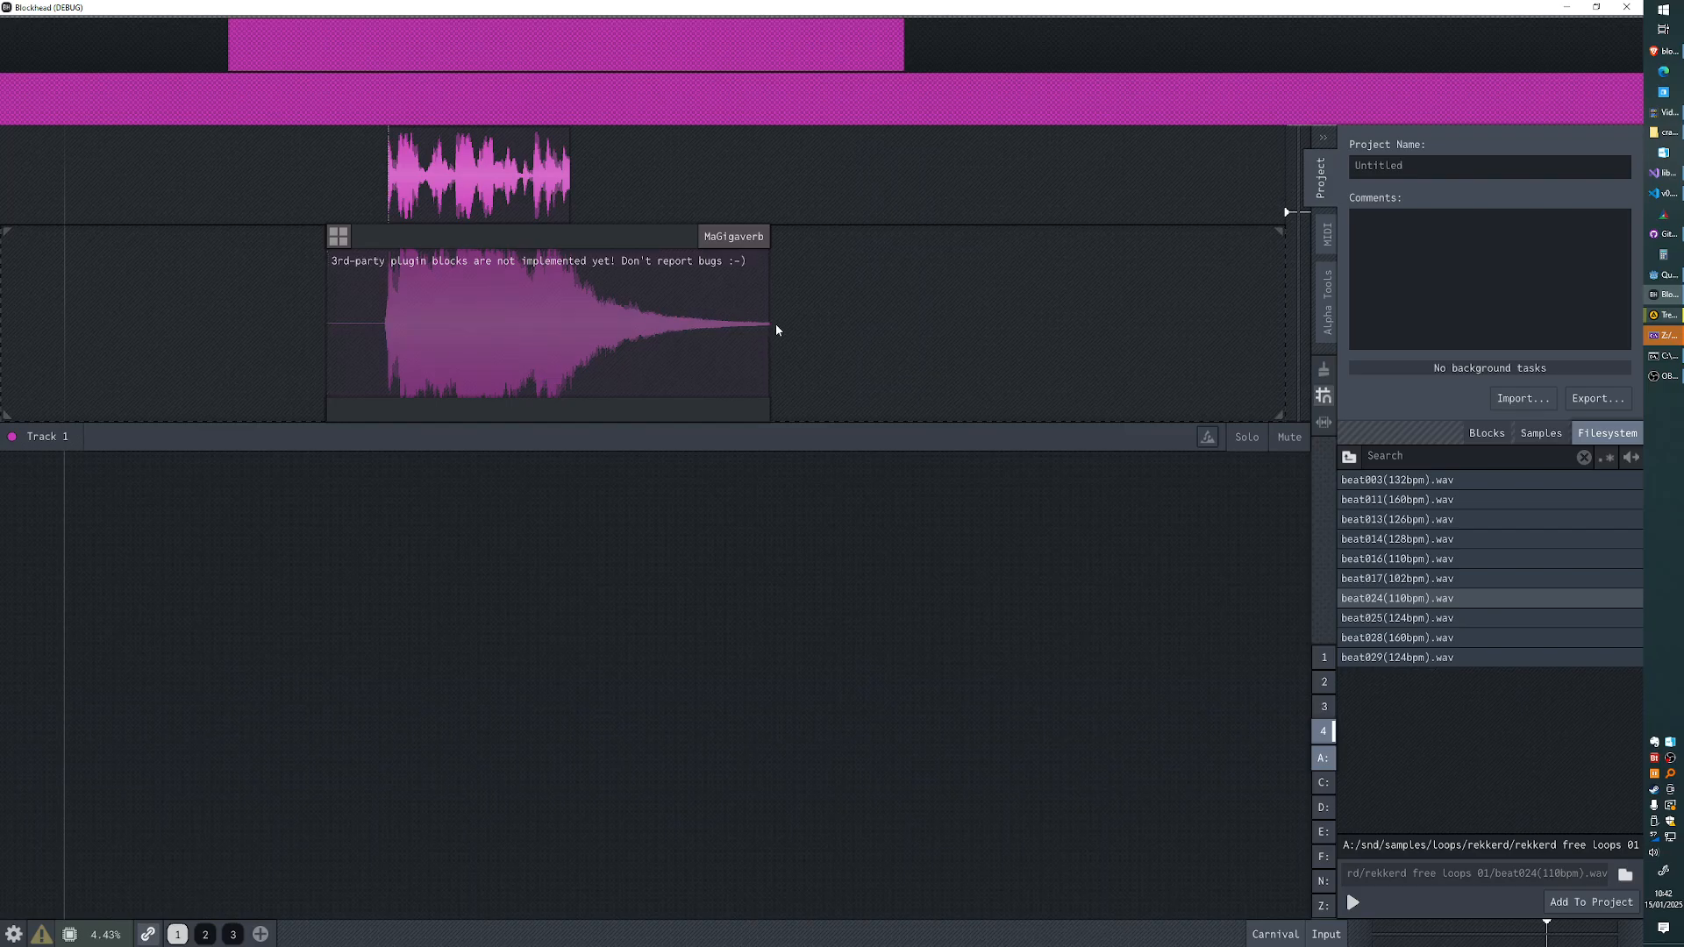
{"action": "left_click_drag", "start_coordinate": [774, 323], "coordinate": [1111, 321]}
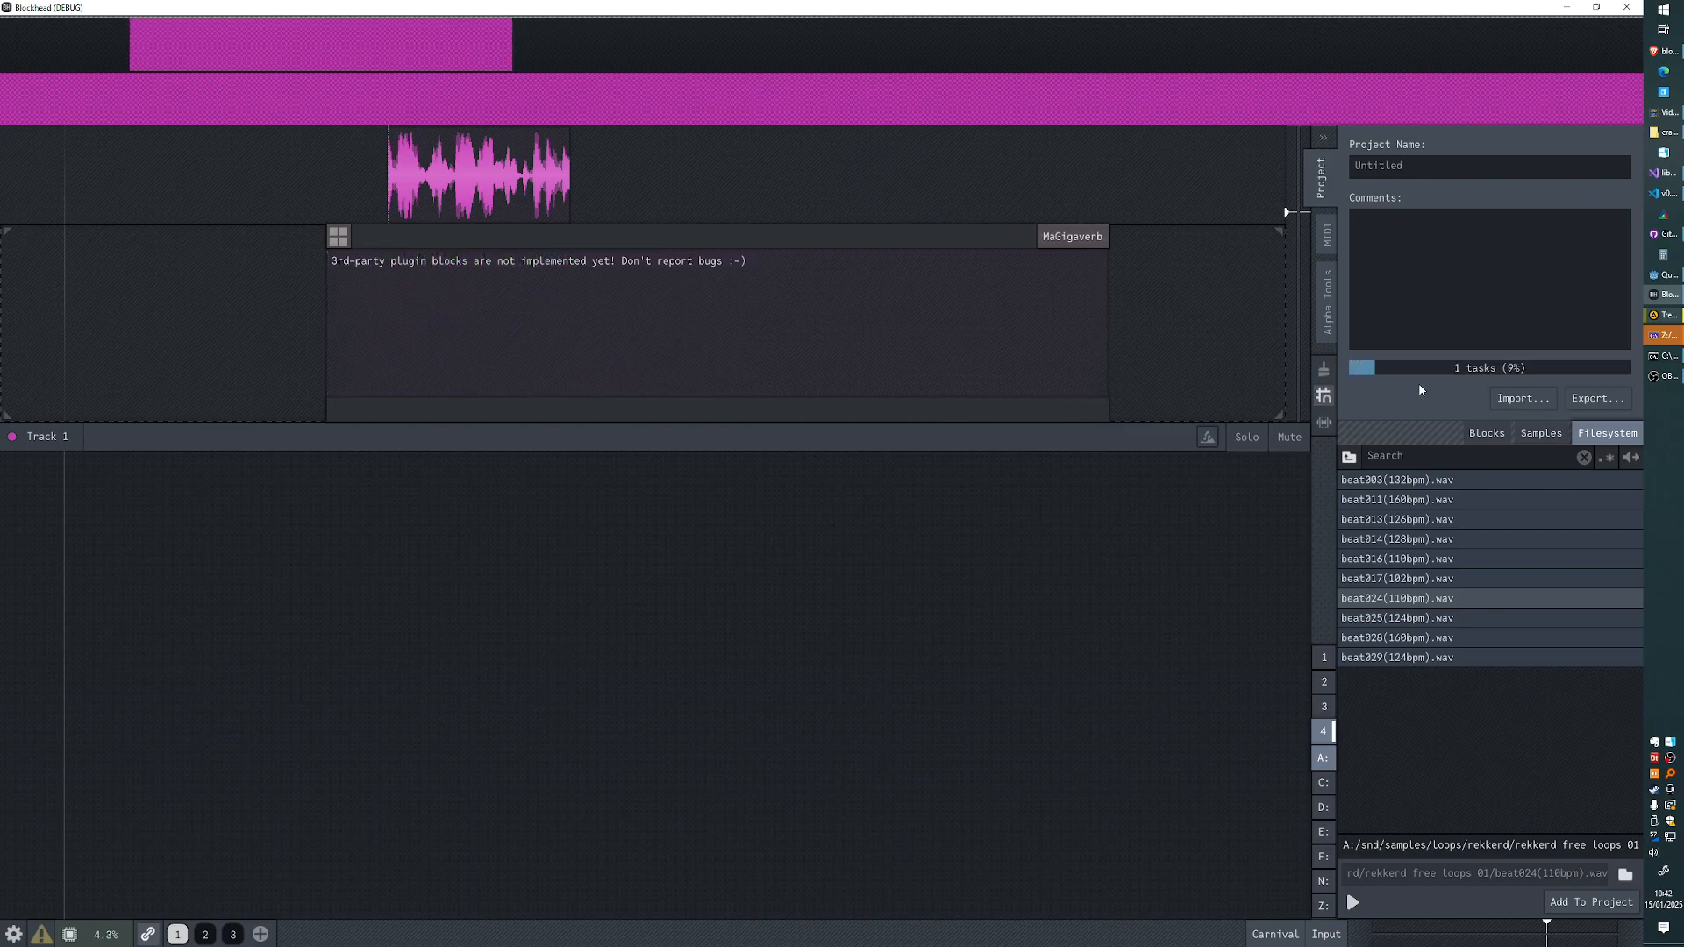
{"action": "left_click", "coordinate": [477, 277]}
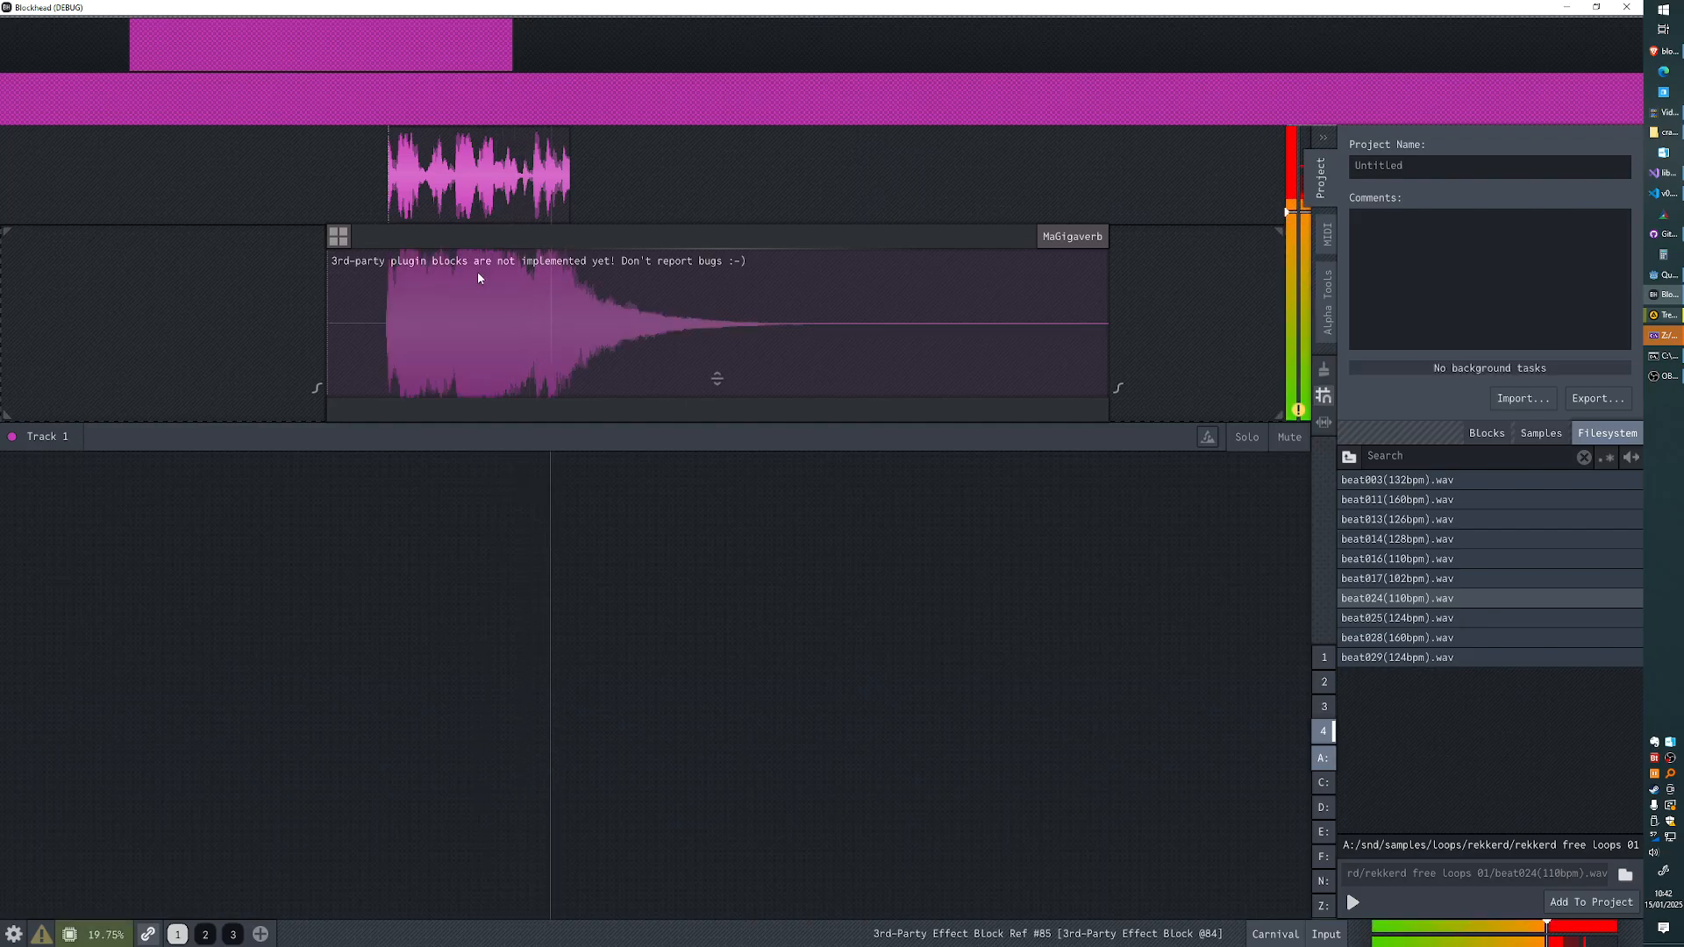
{"action": "key", "text": "space"}
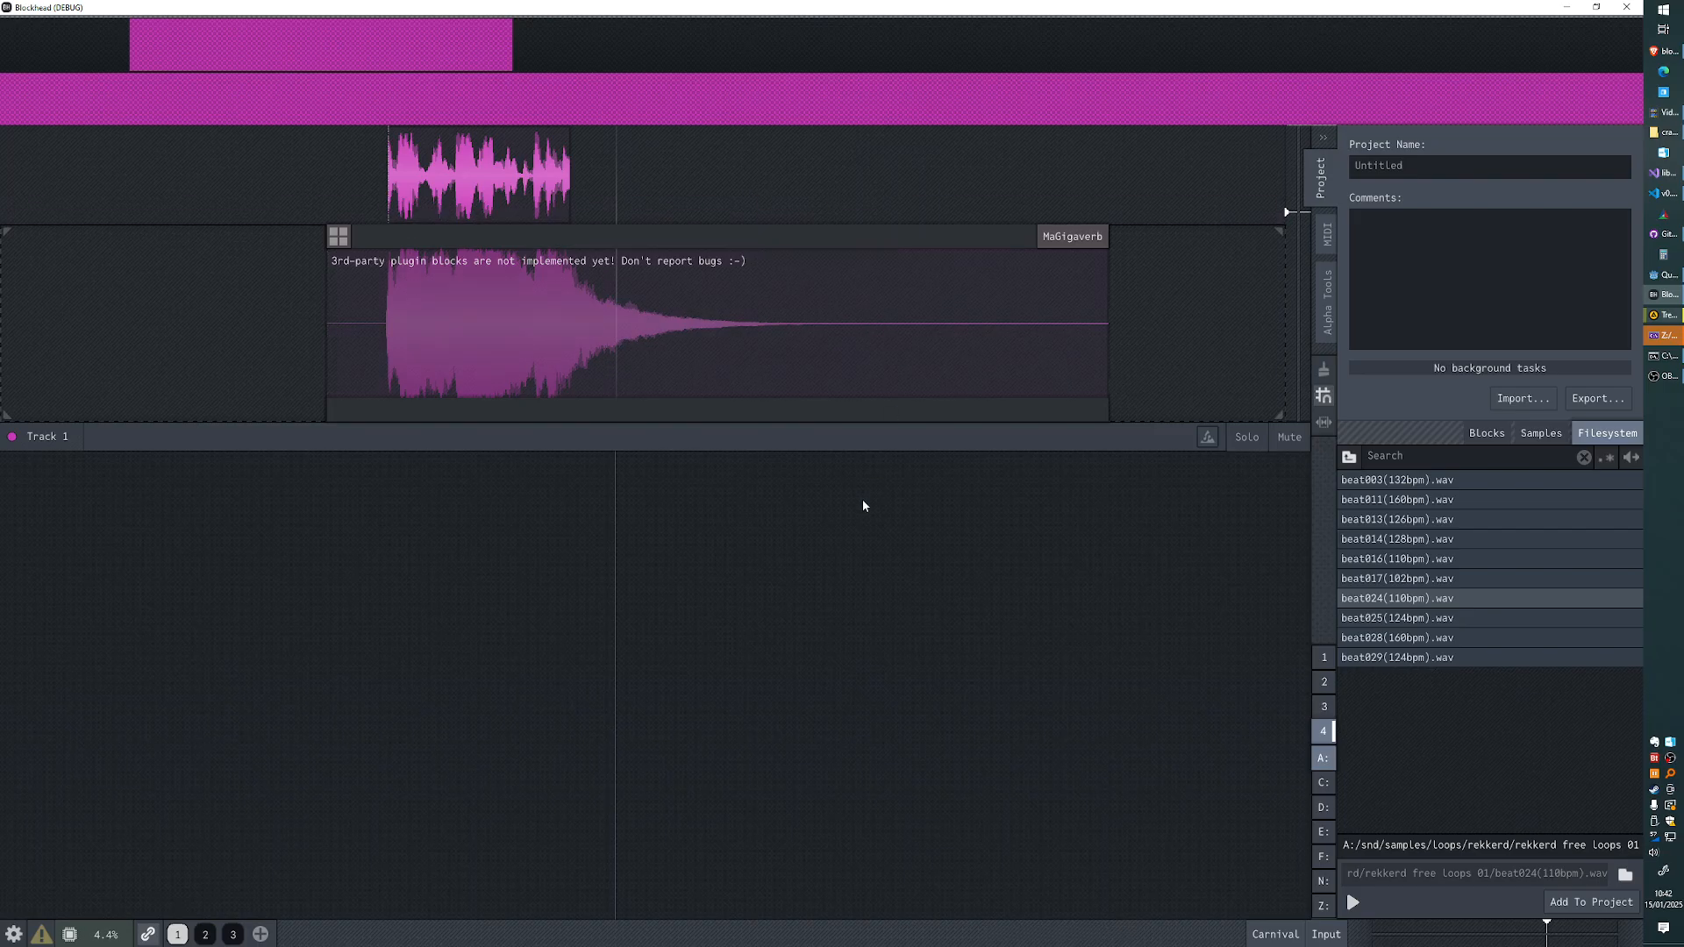
- Reposition the MaGigaverb block around the sample, shortening it and extending its end again
{"action": "left_click", "coordinate": [1070, 246]}
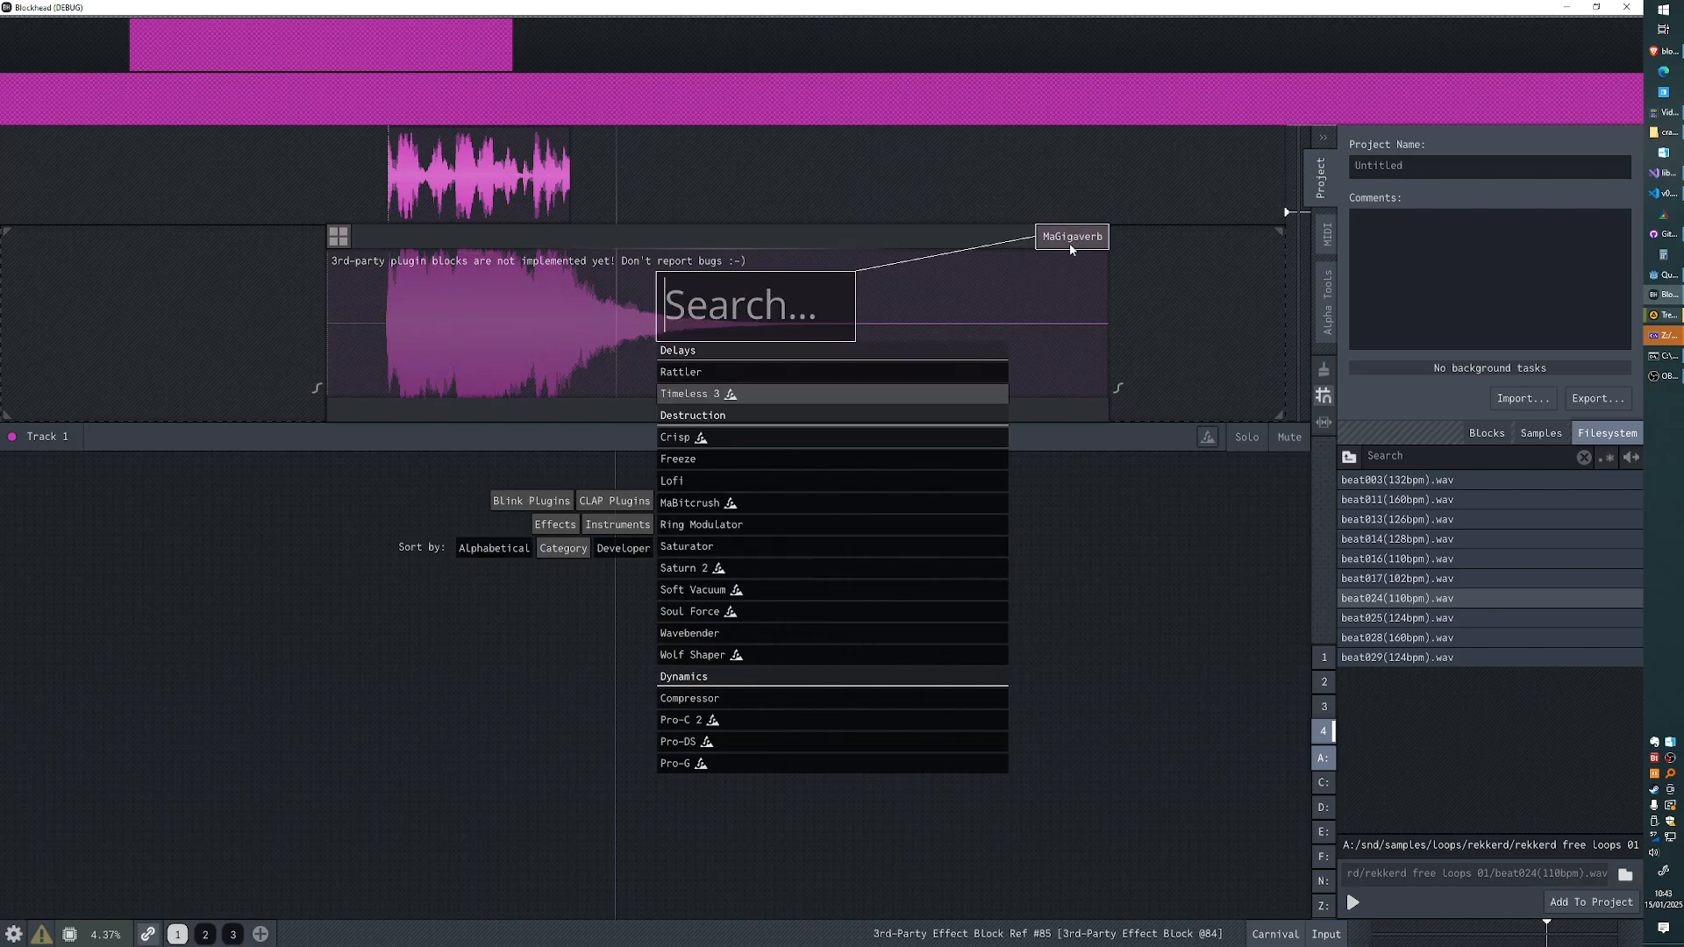
{"action": "left_click", "coordinate": [332, 383]}
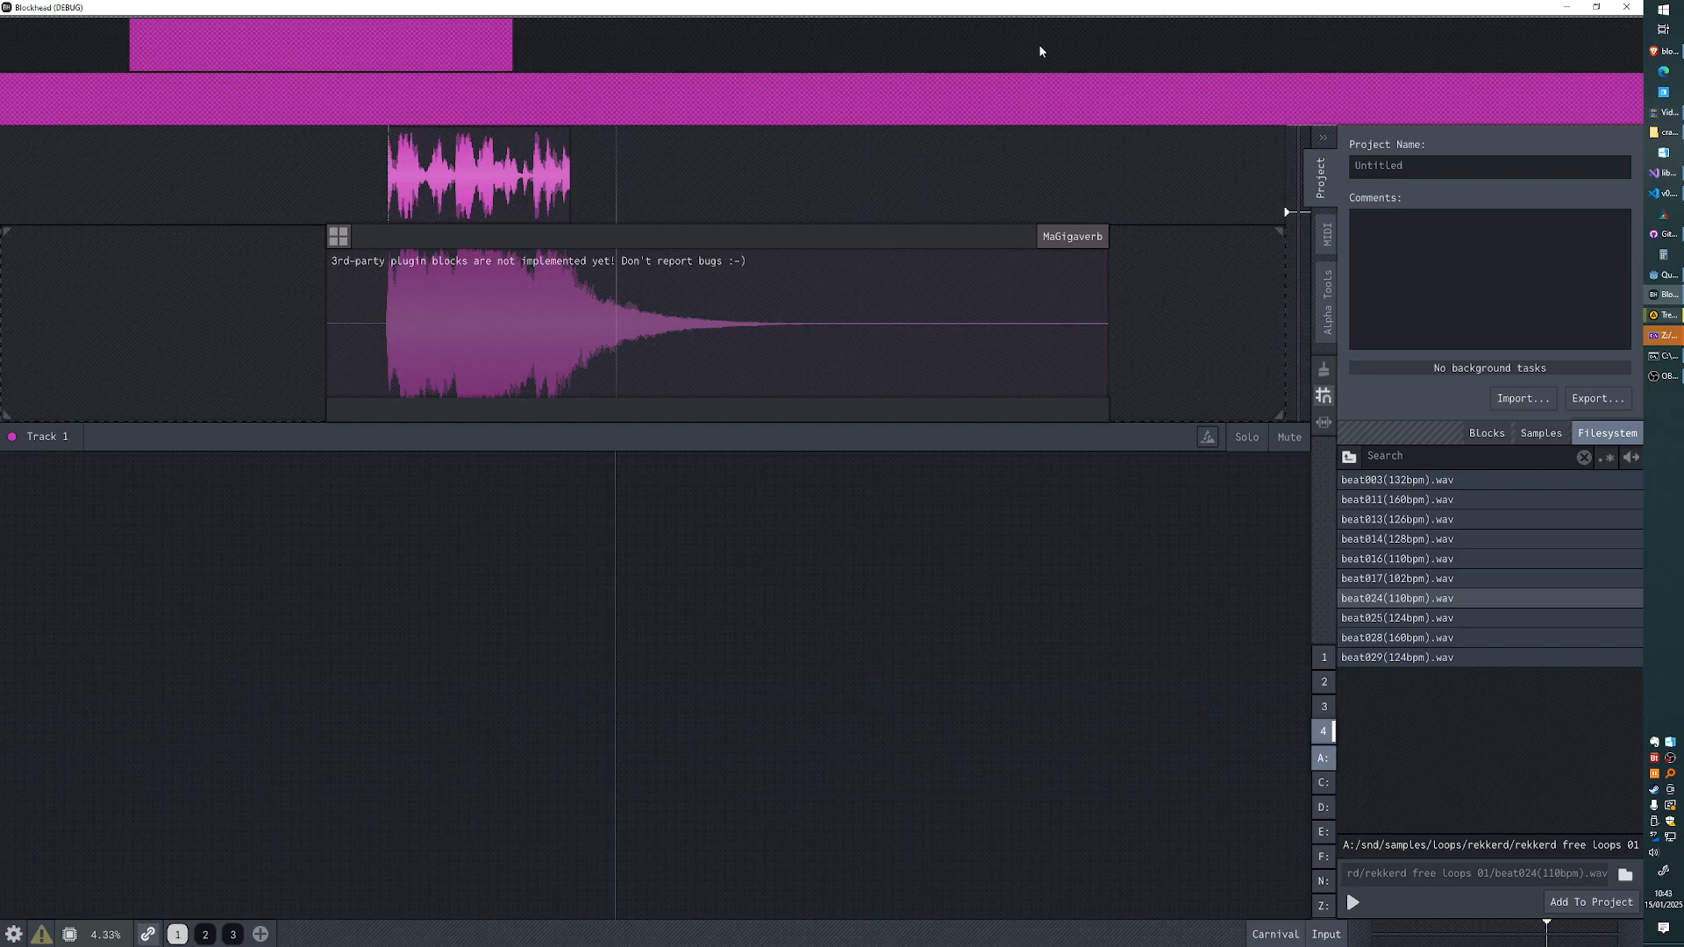
{"action": "left_click_drag", "start_coordinate": [787, 405], "coordinate": [662, 402]}
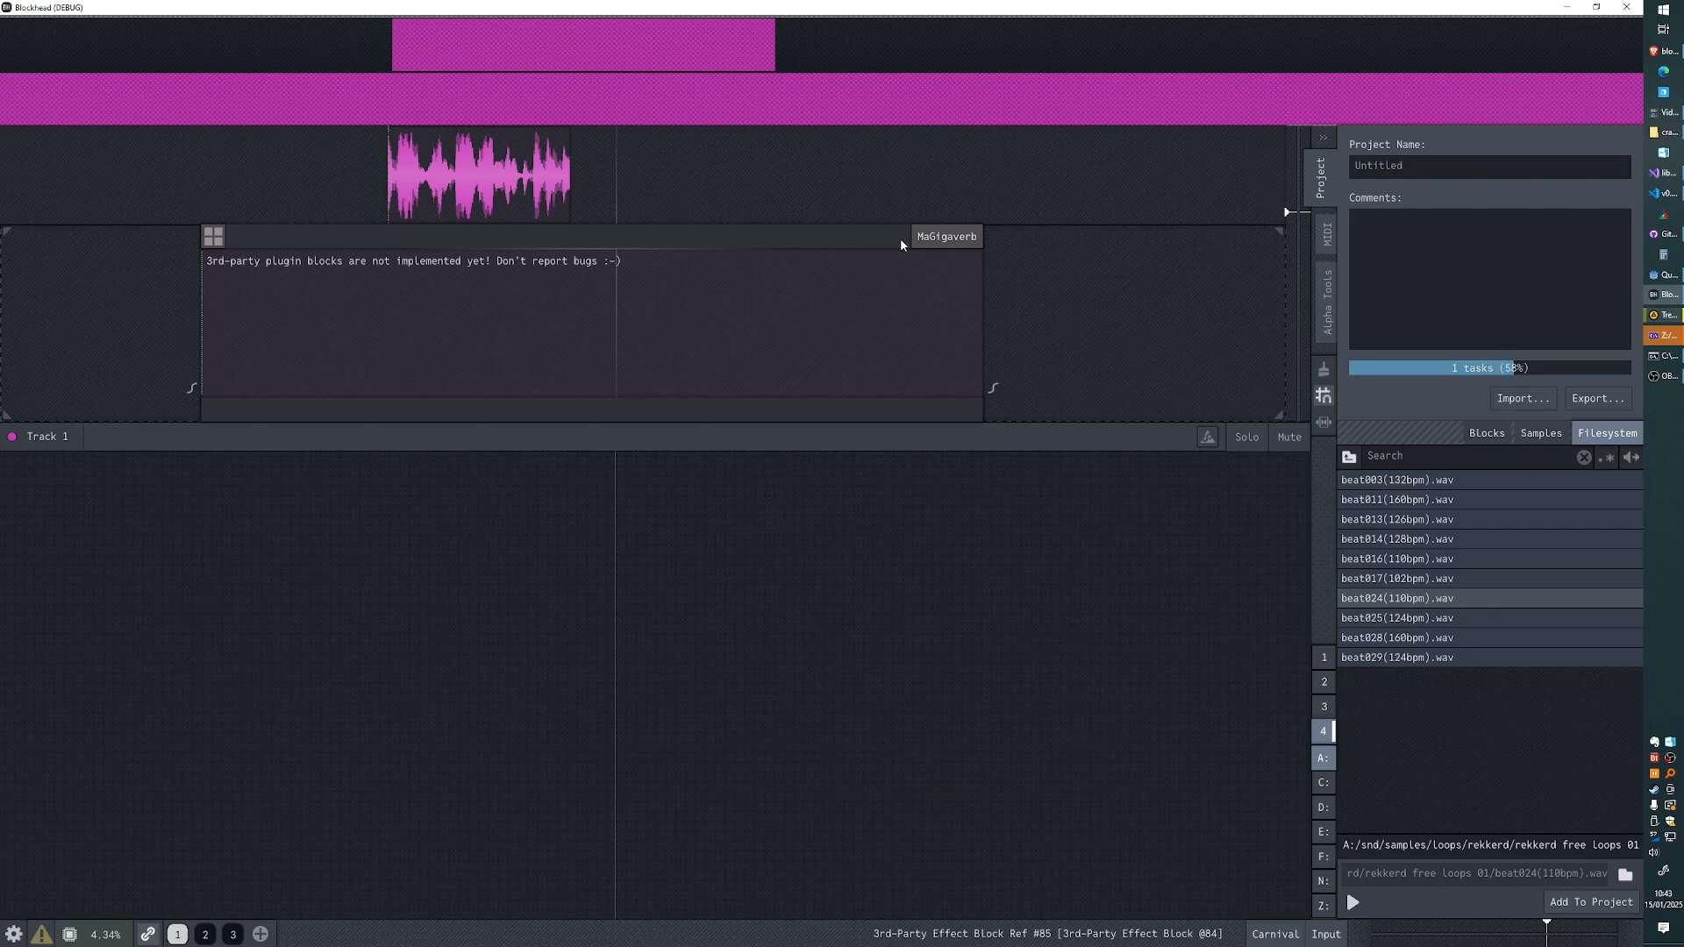
{"action": "left_click_drag", "start_coordinate": [901, 239], "coordinate": [968, 243]}
{"action": "left_click_drag", "start_coordinate": [1050, 316], "coordinate": [731, 307]}
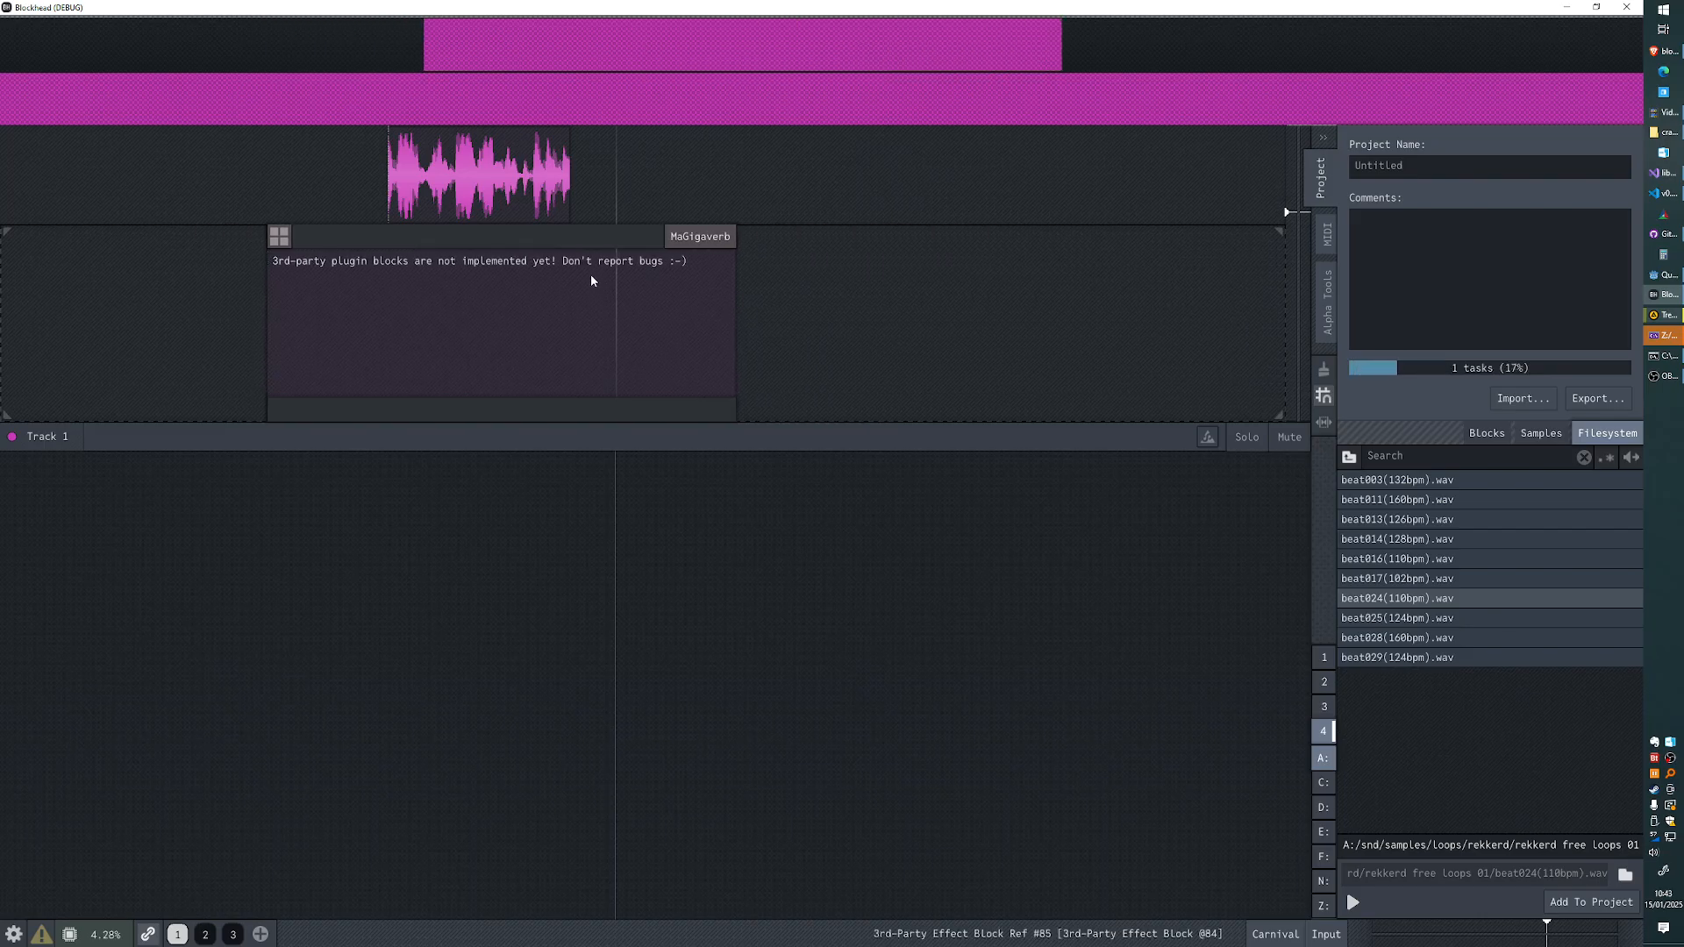
{"action": "left_click_drag", "start_coordinate": [507, 263], "coordinate": [617, 242]}
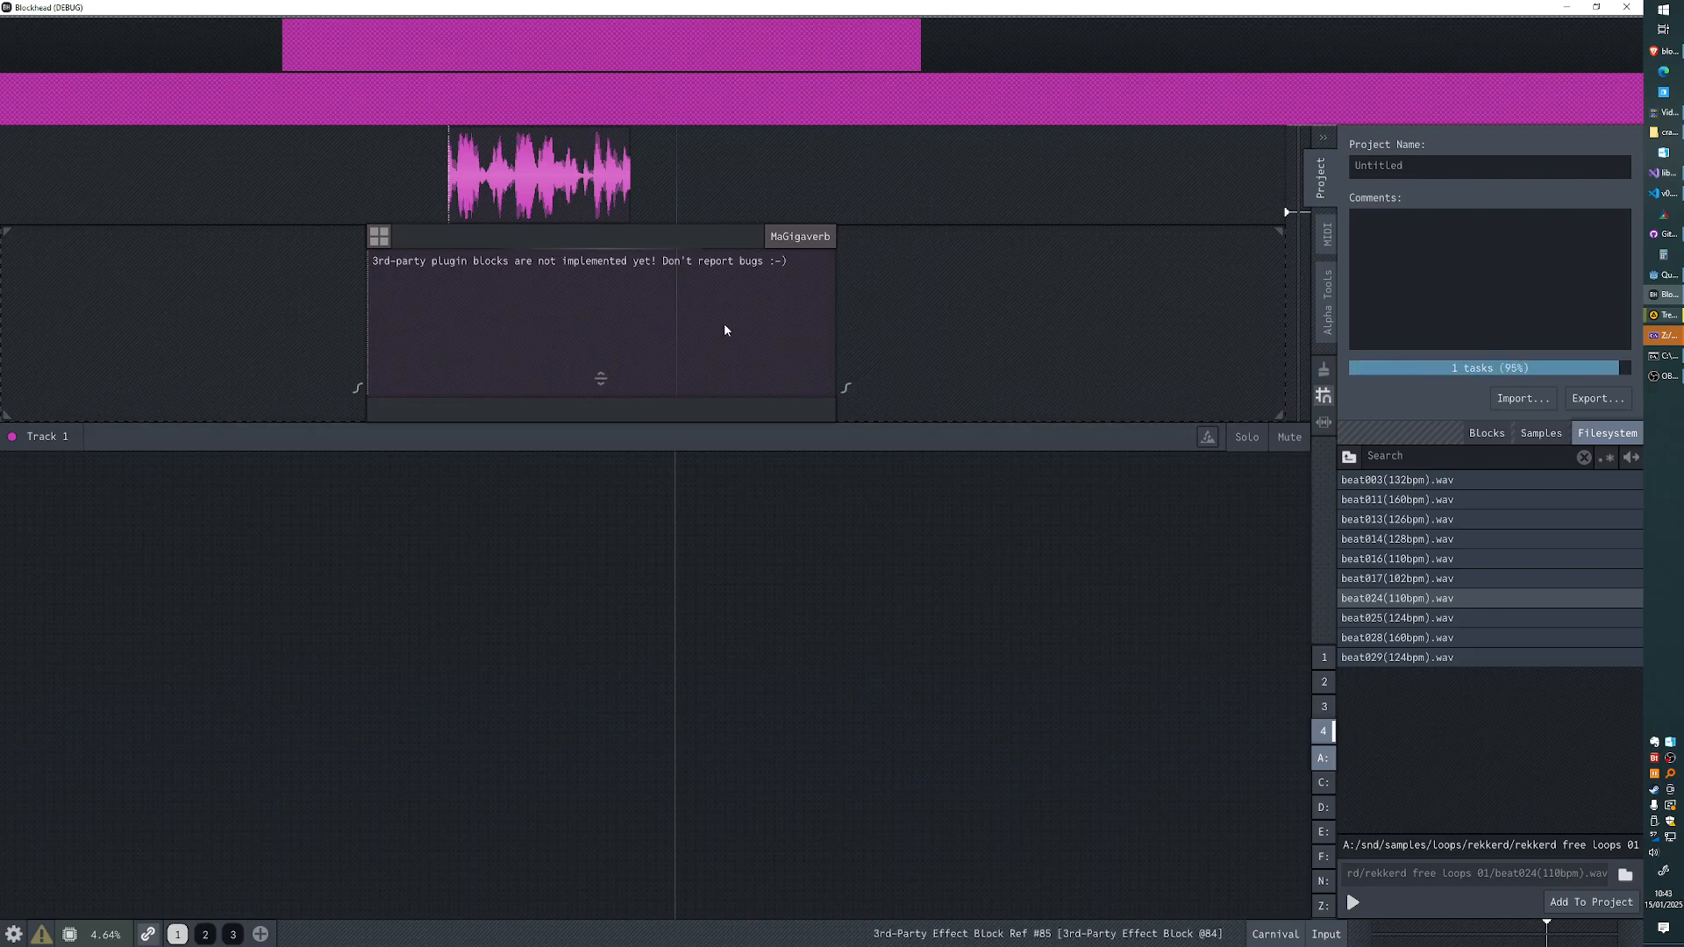
{"action": "left_click_drag", "start_coordinate": [831, 301], "coordinate": [1004, 288]}
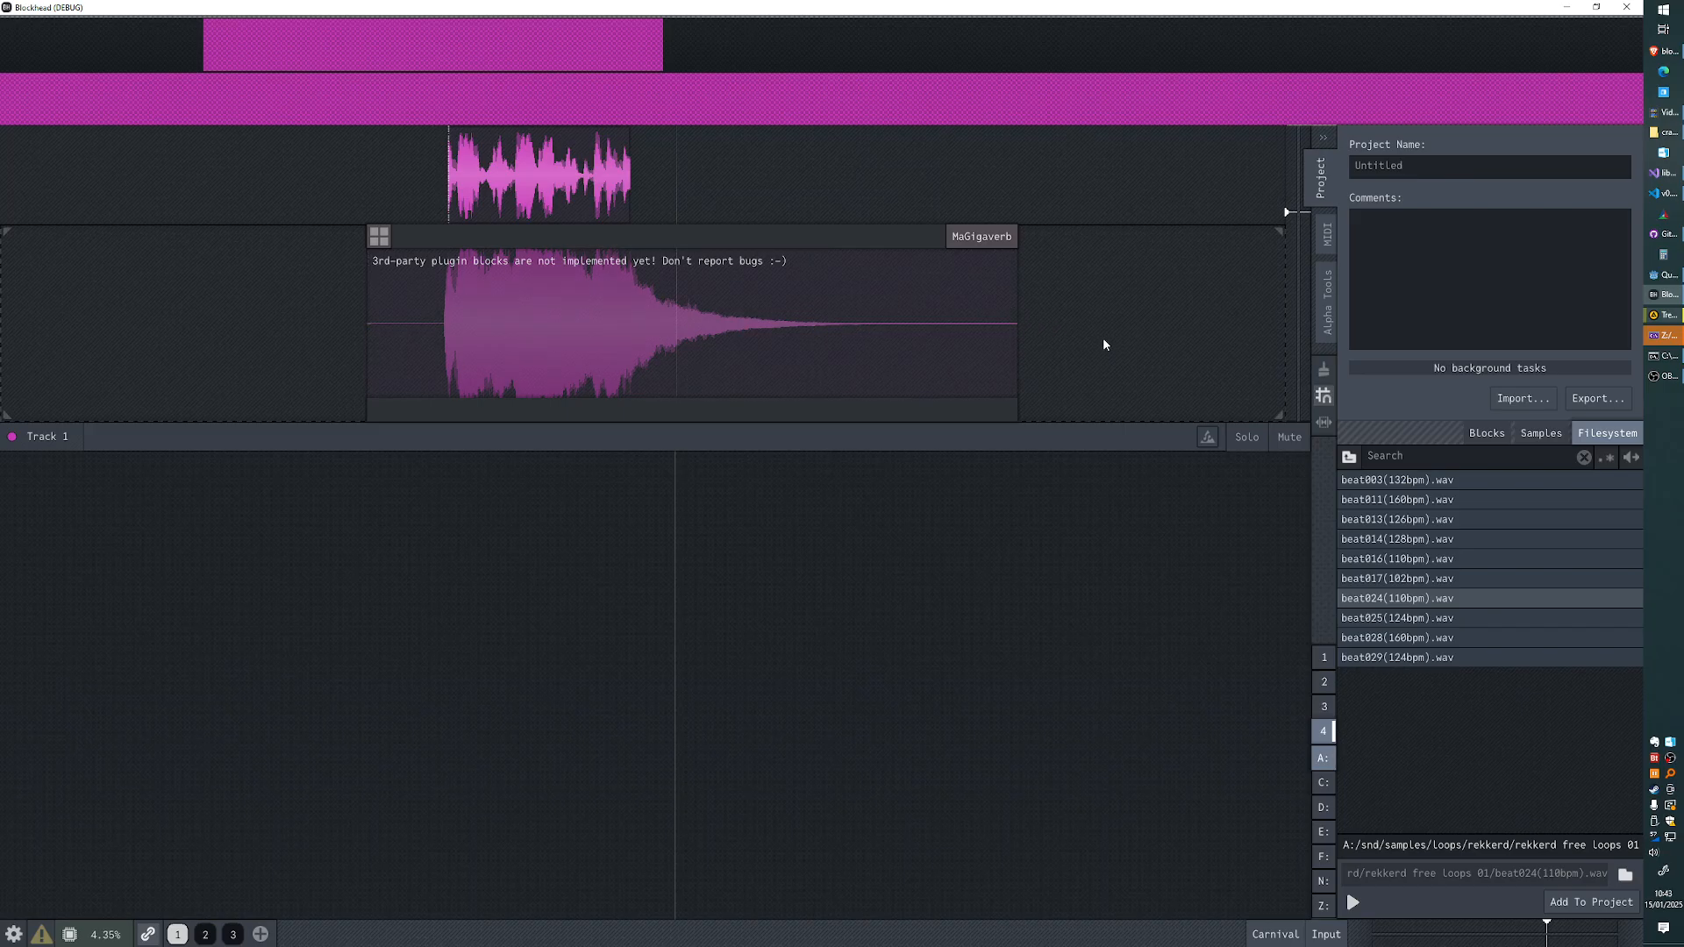
- Add the Timeless 3 plugin to Track 1 itself, then open and close its plugin window
{"action": "left_click", "coordinate": [1208, 439]}
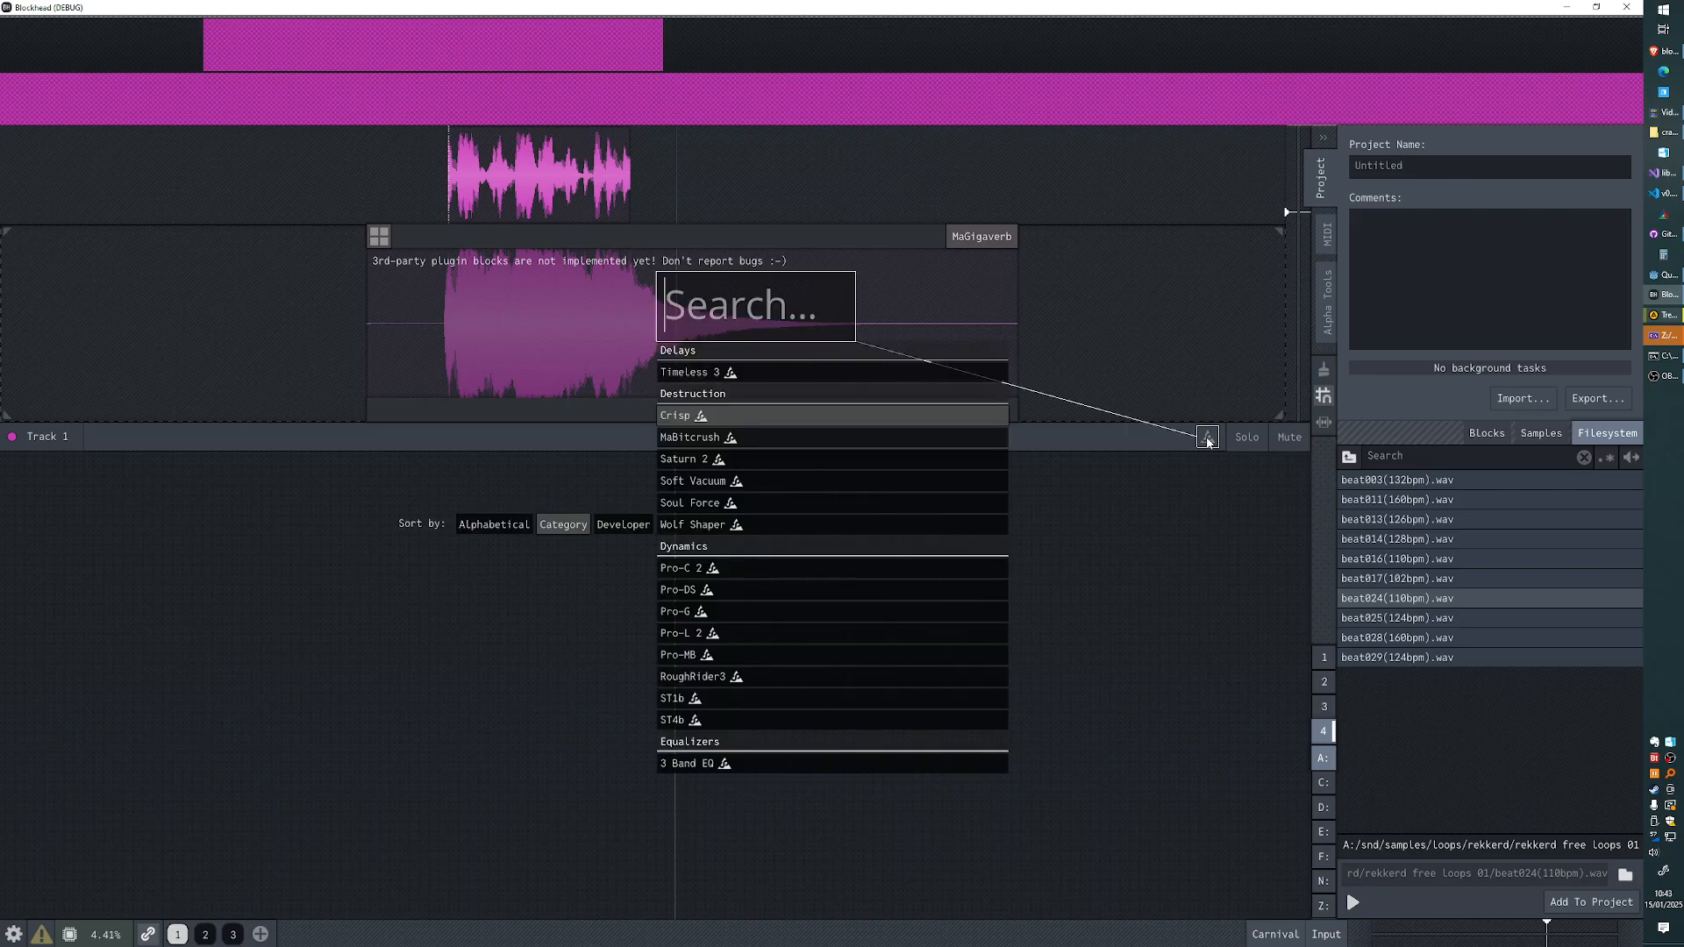
{"action": "left_click", "coordinate": [766, 372]}
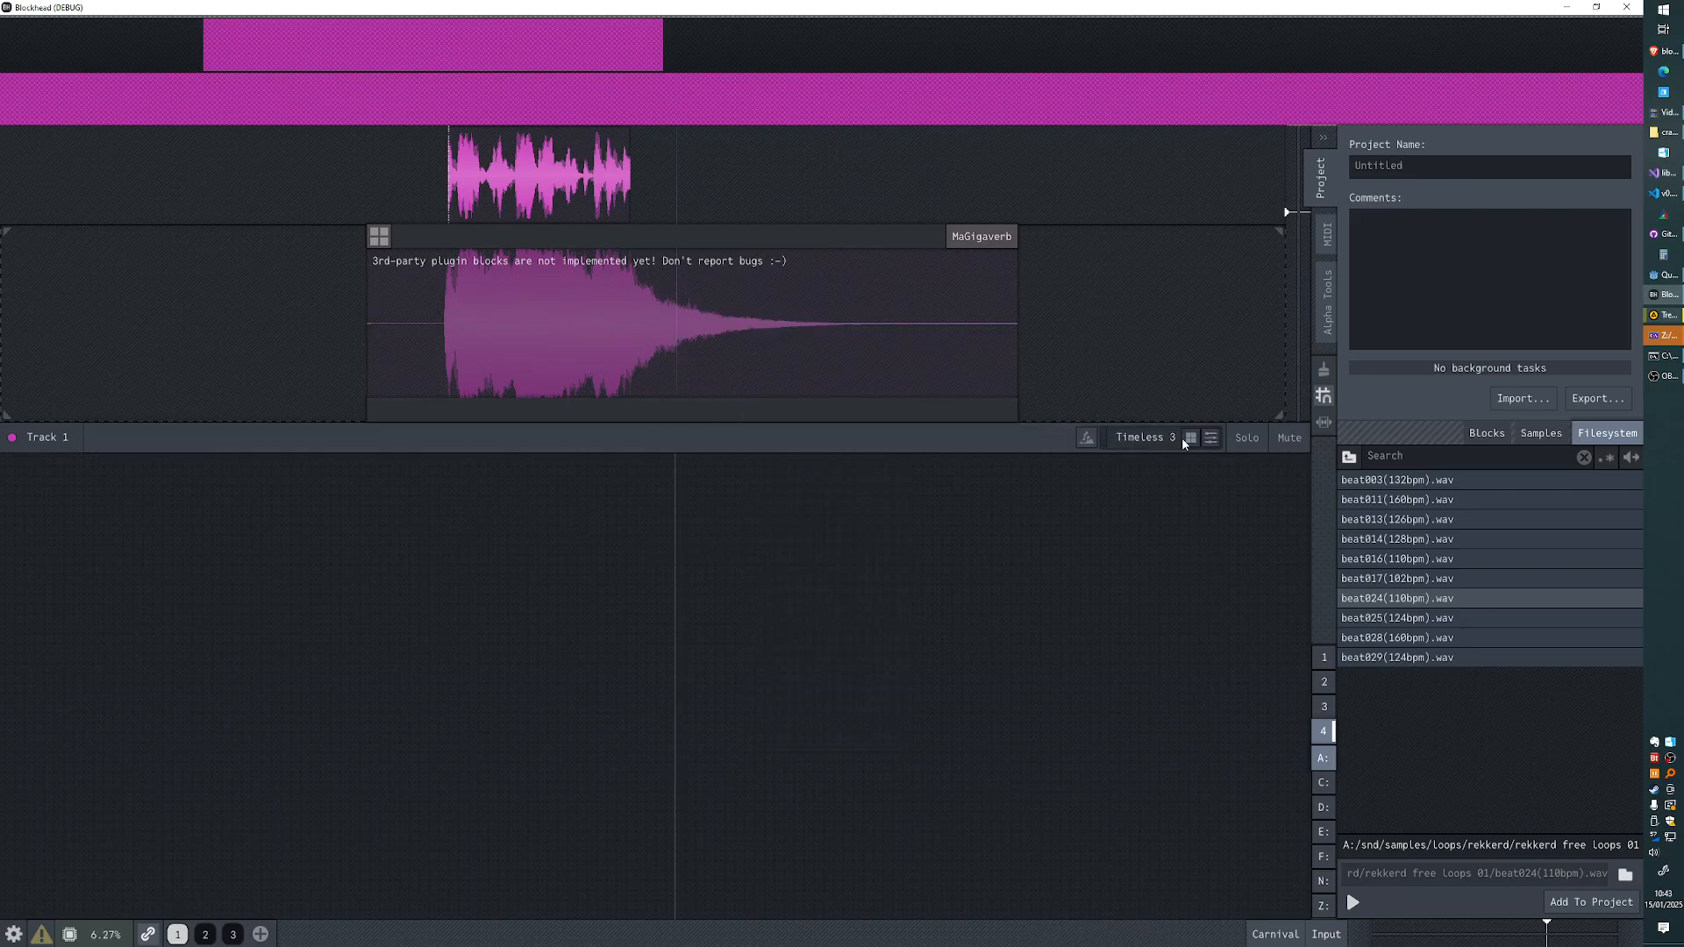
{"action": "left_click", "coordinate": [1186, 437]}
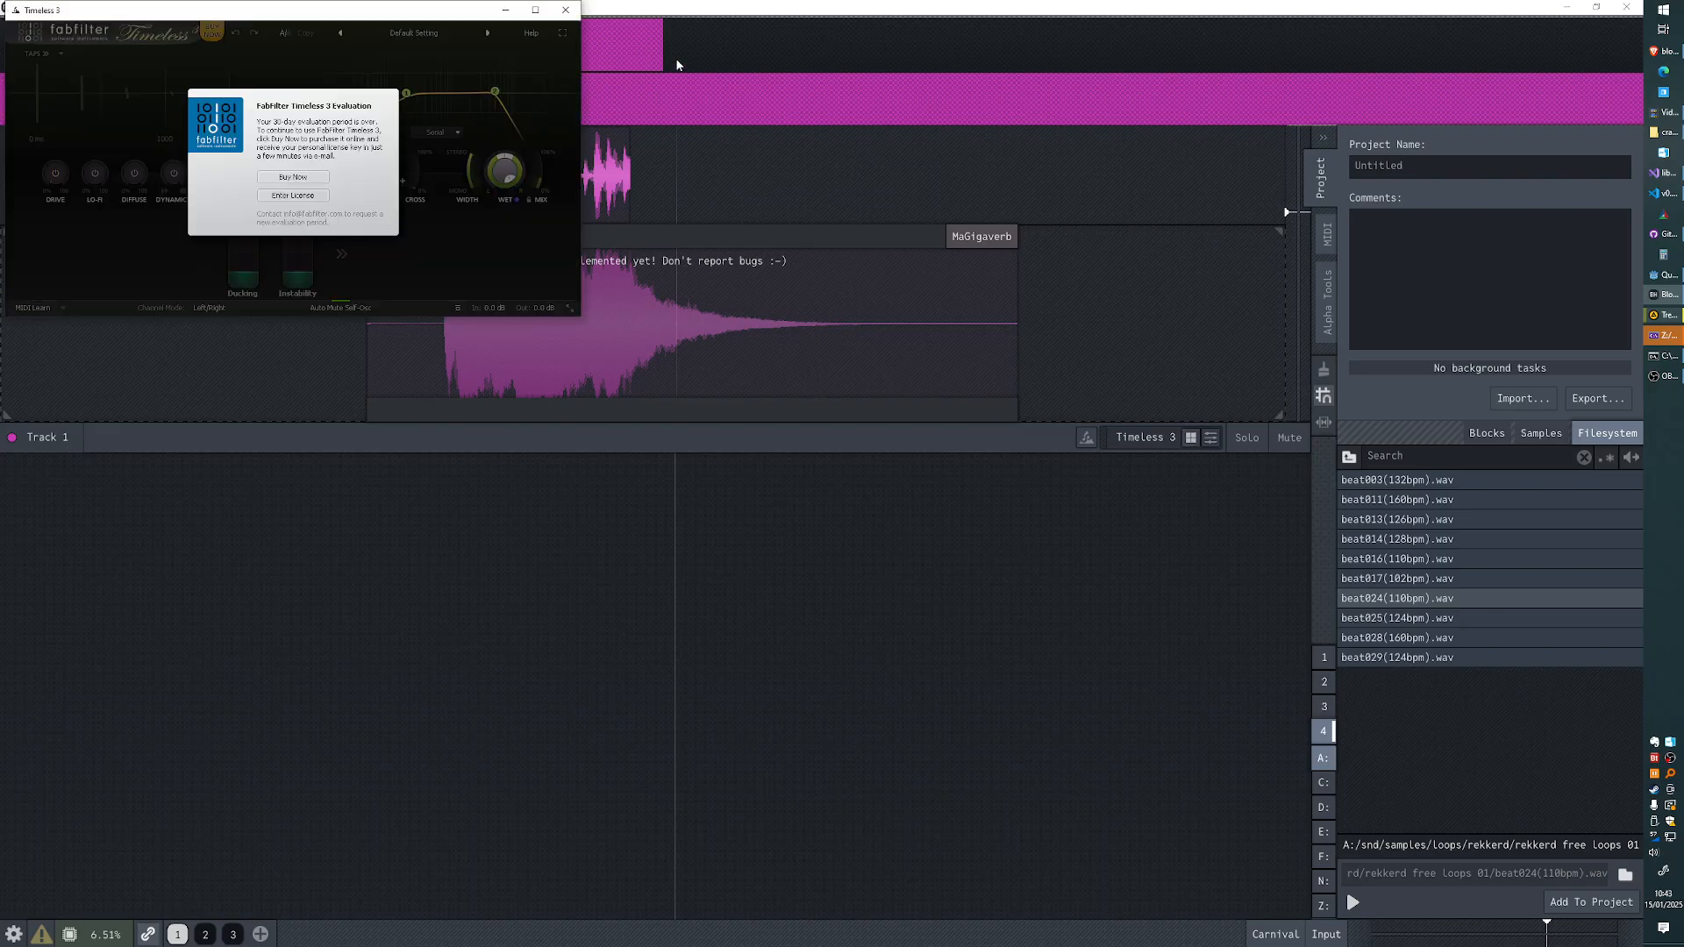
{"action": "left_click", "coordinate": [566, 10]}
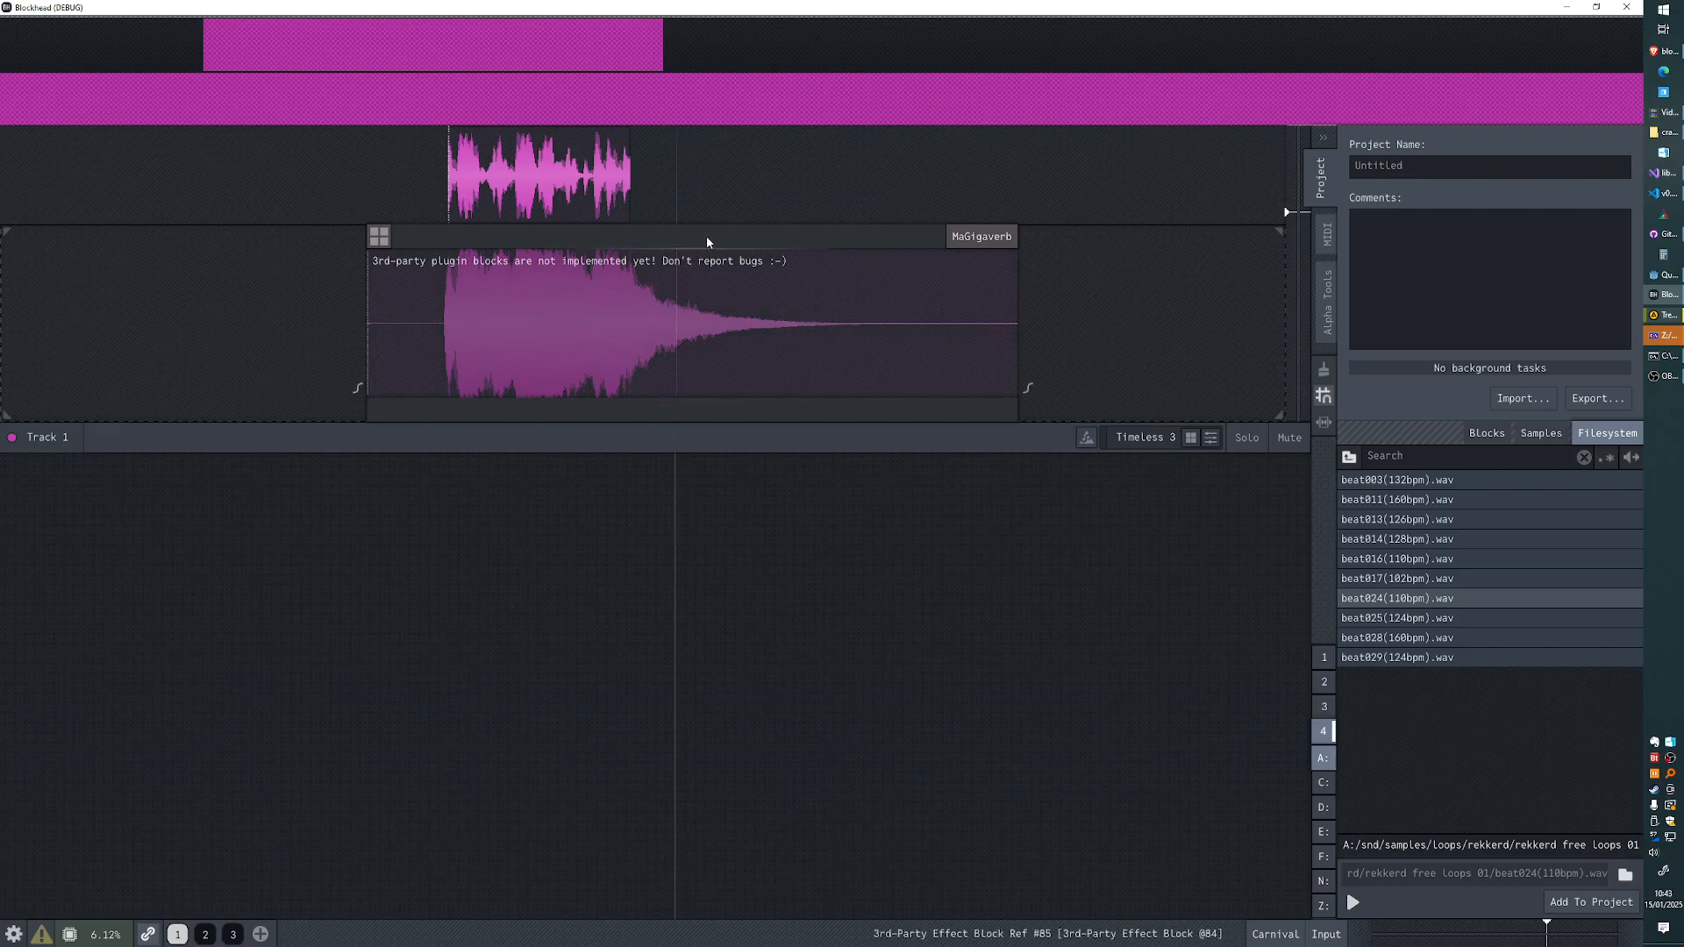
- Shift the MaGigaverb block along Track 1 and shorten its end
{"action": "left_click_drag", "start_coordinate": [749, 238], "coordinate": [709, 276]}
{"action": "left_click_drag", "start_coordinate": [972, 307], "coordinate": [673, 301]}
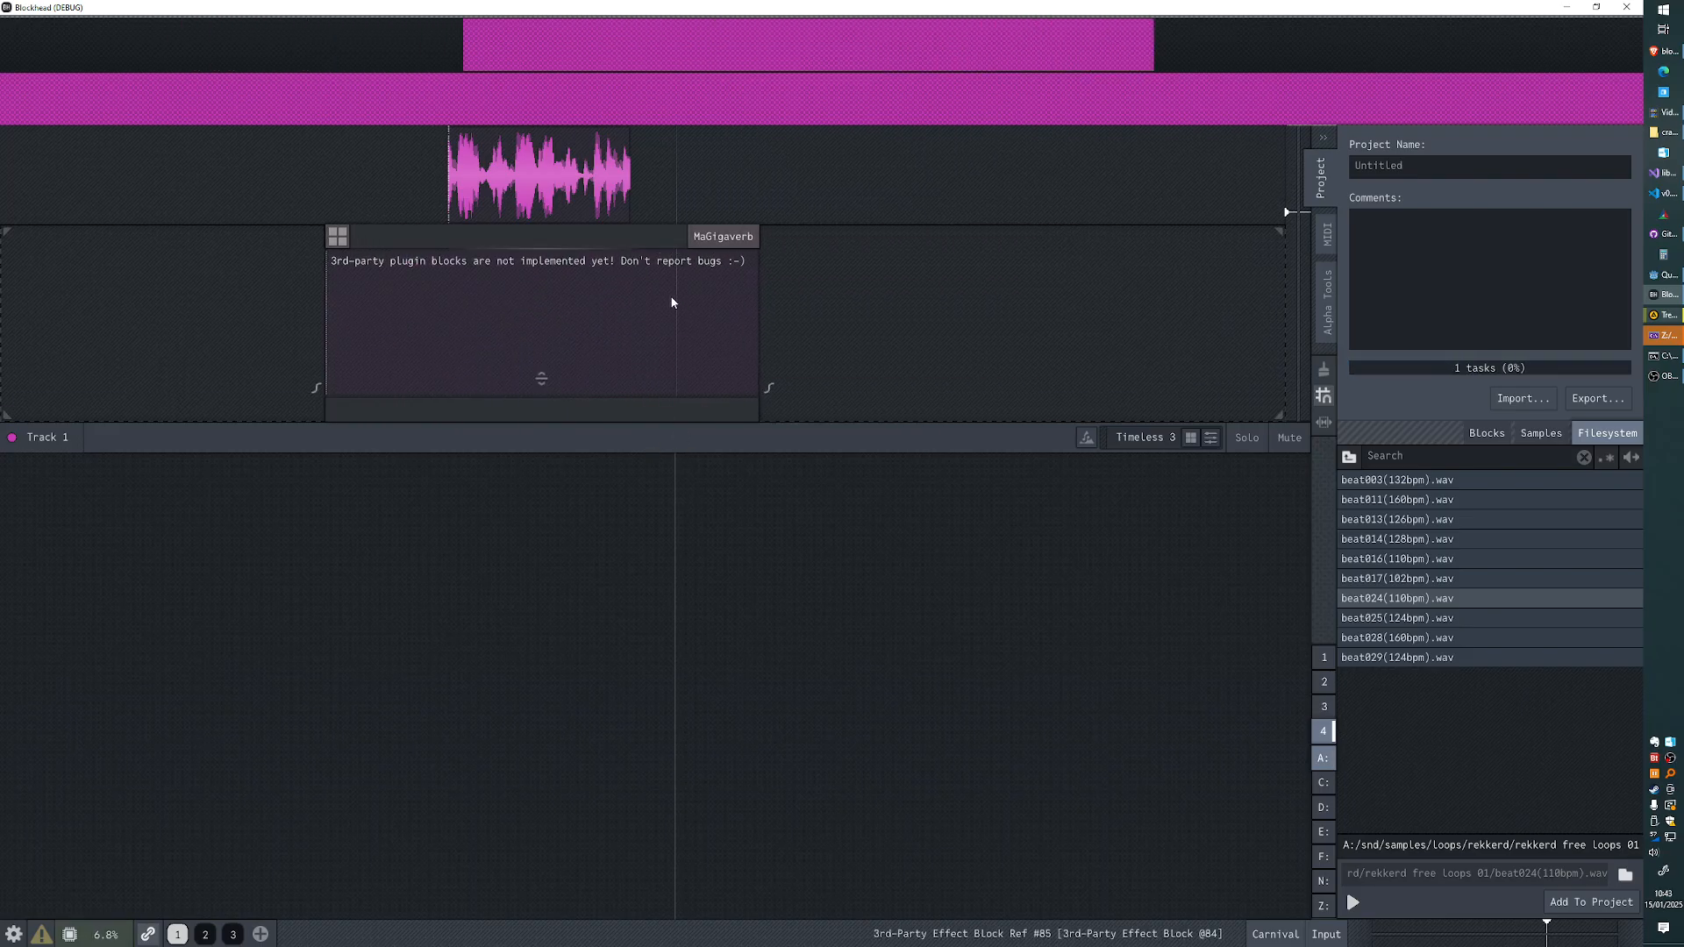
{"action": "left_click_drag", "start_coordinate": [651, 245], "coordinate": [682, 254]}
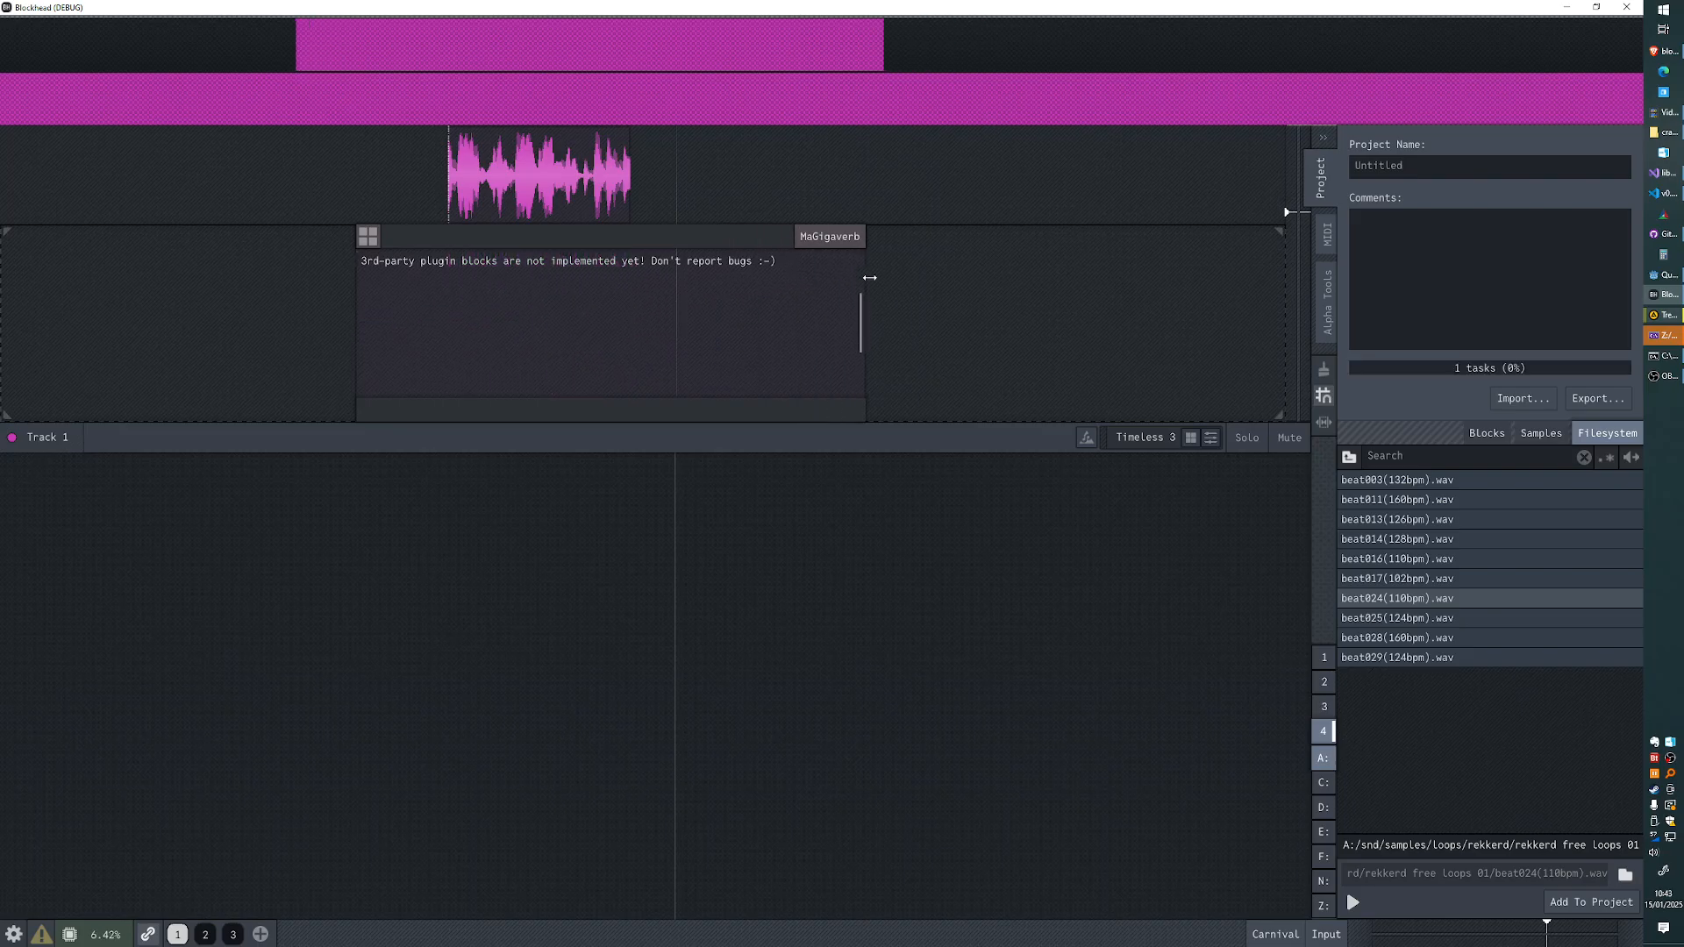
- Extend the MaGigaverb block's end along Track 1 so it runs further past the sample
{"action": "left_click_drag", "start_coordinate": [787, 342], "coordinate": [864, 342]}
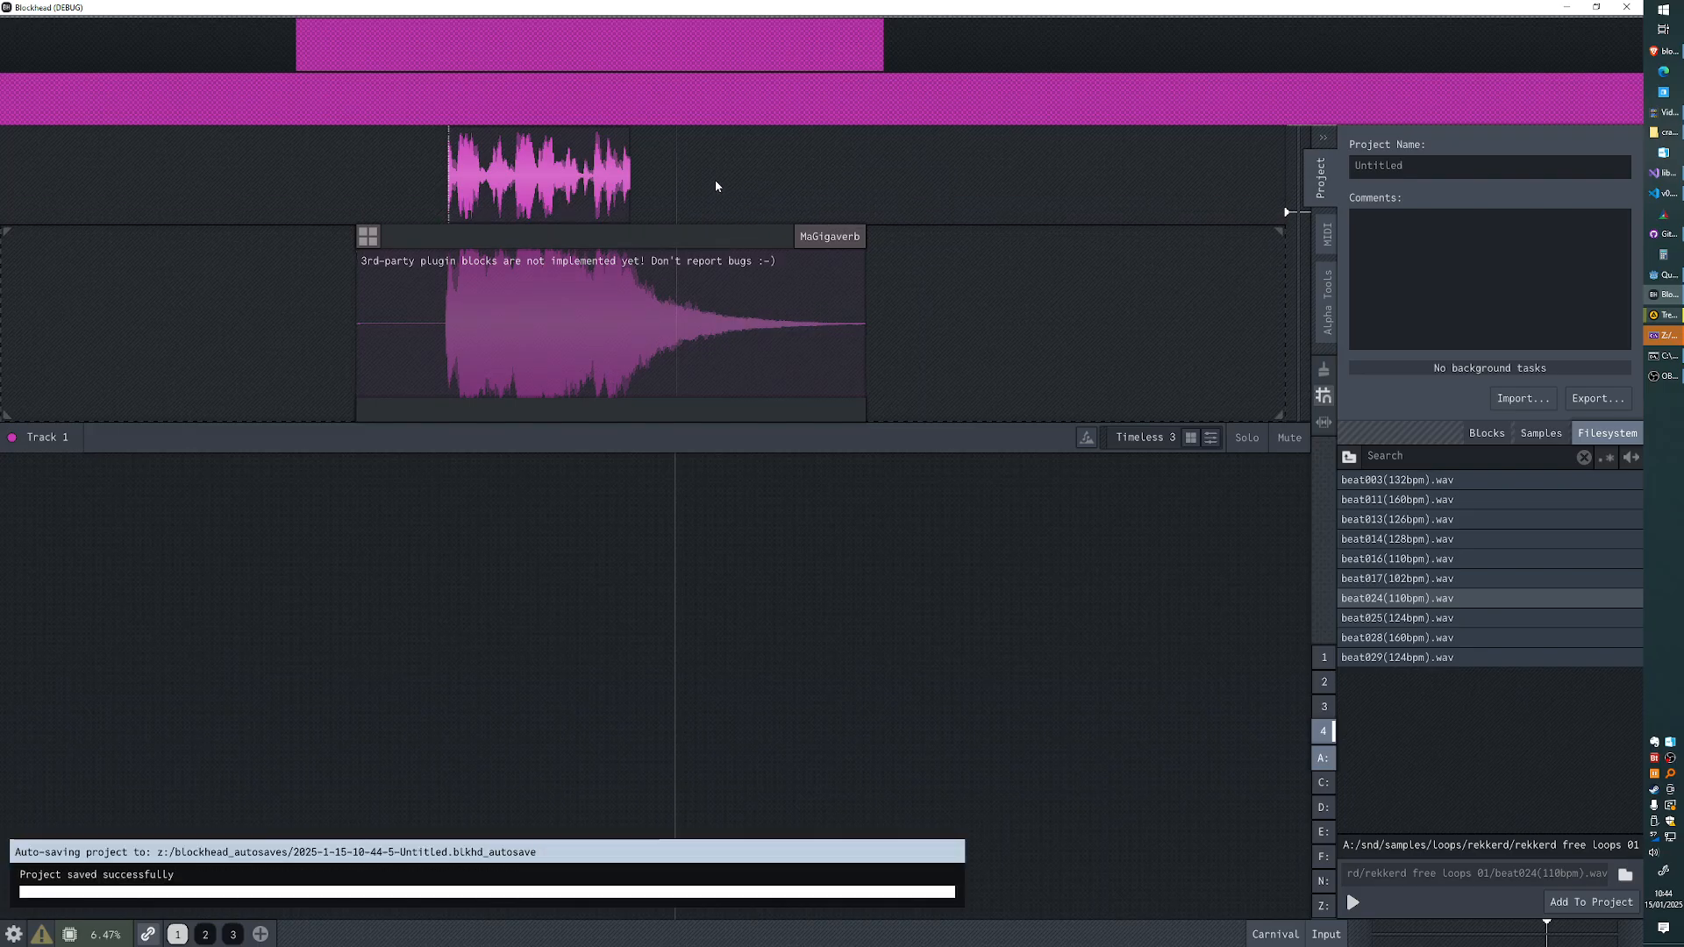
- Brush a new block after the sample in Track 1's upper lane, filter the search to instrument plugins, create it with One, and select it
{"action": "key", "text": "b"}
{"action": "left_click_drag", "start_coordinate": [806, 181], "coordinate": [1209, 182]}
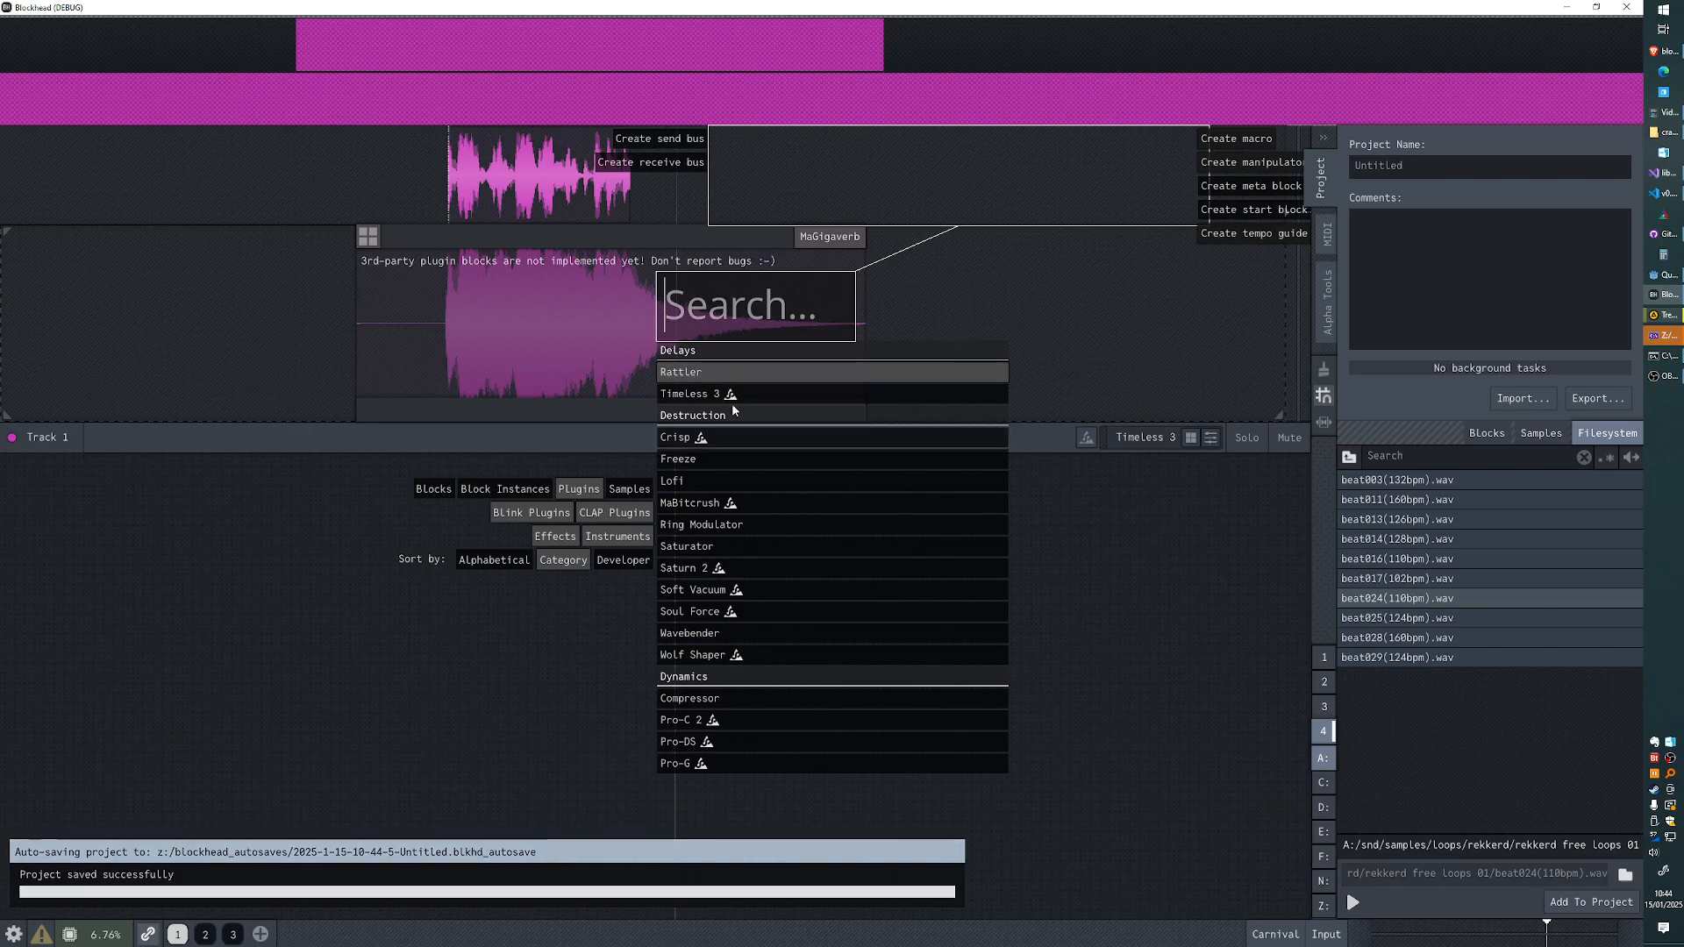
{"action": "left_click", "coordinate": [580, 491]}
{"action": "left_click", "coordinate": [579, 492]}
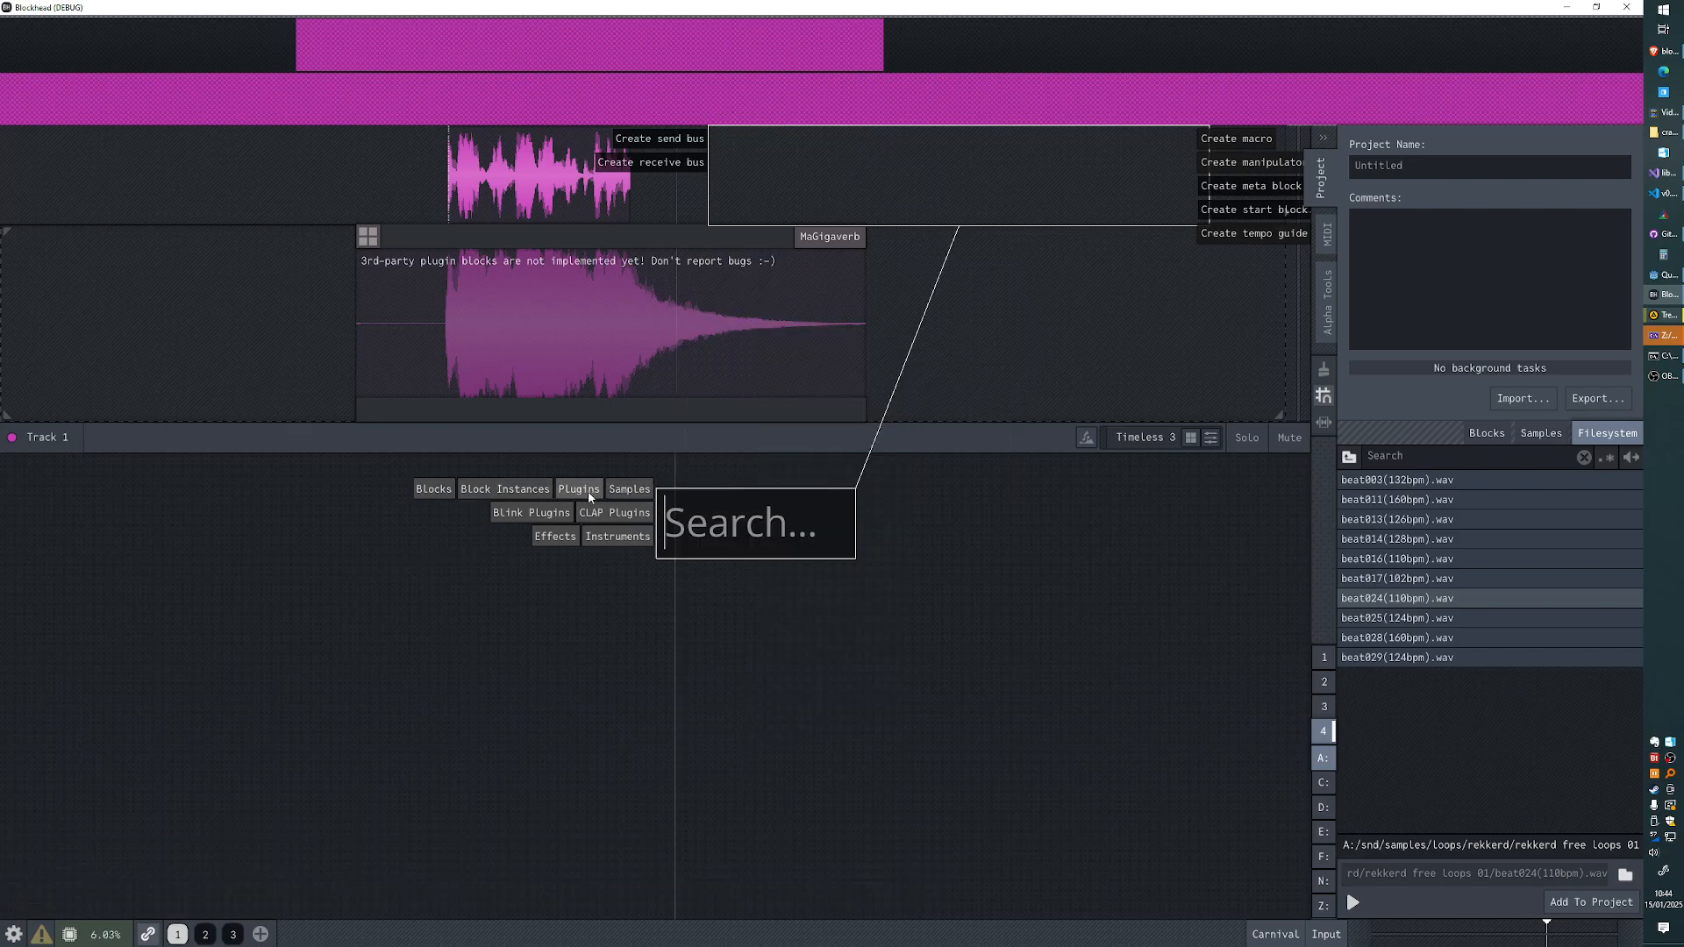
{"action": "left_click", "coordinate": [617, 536]}
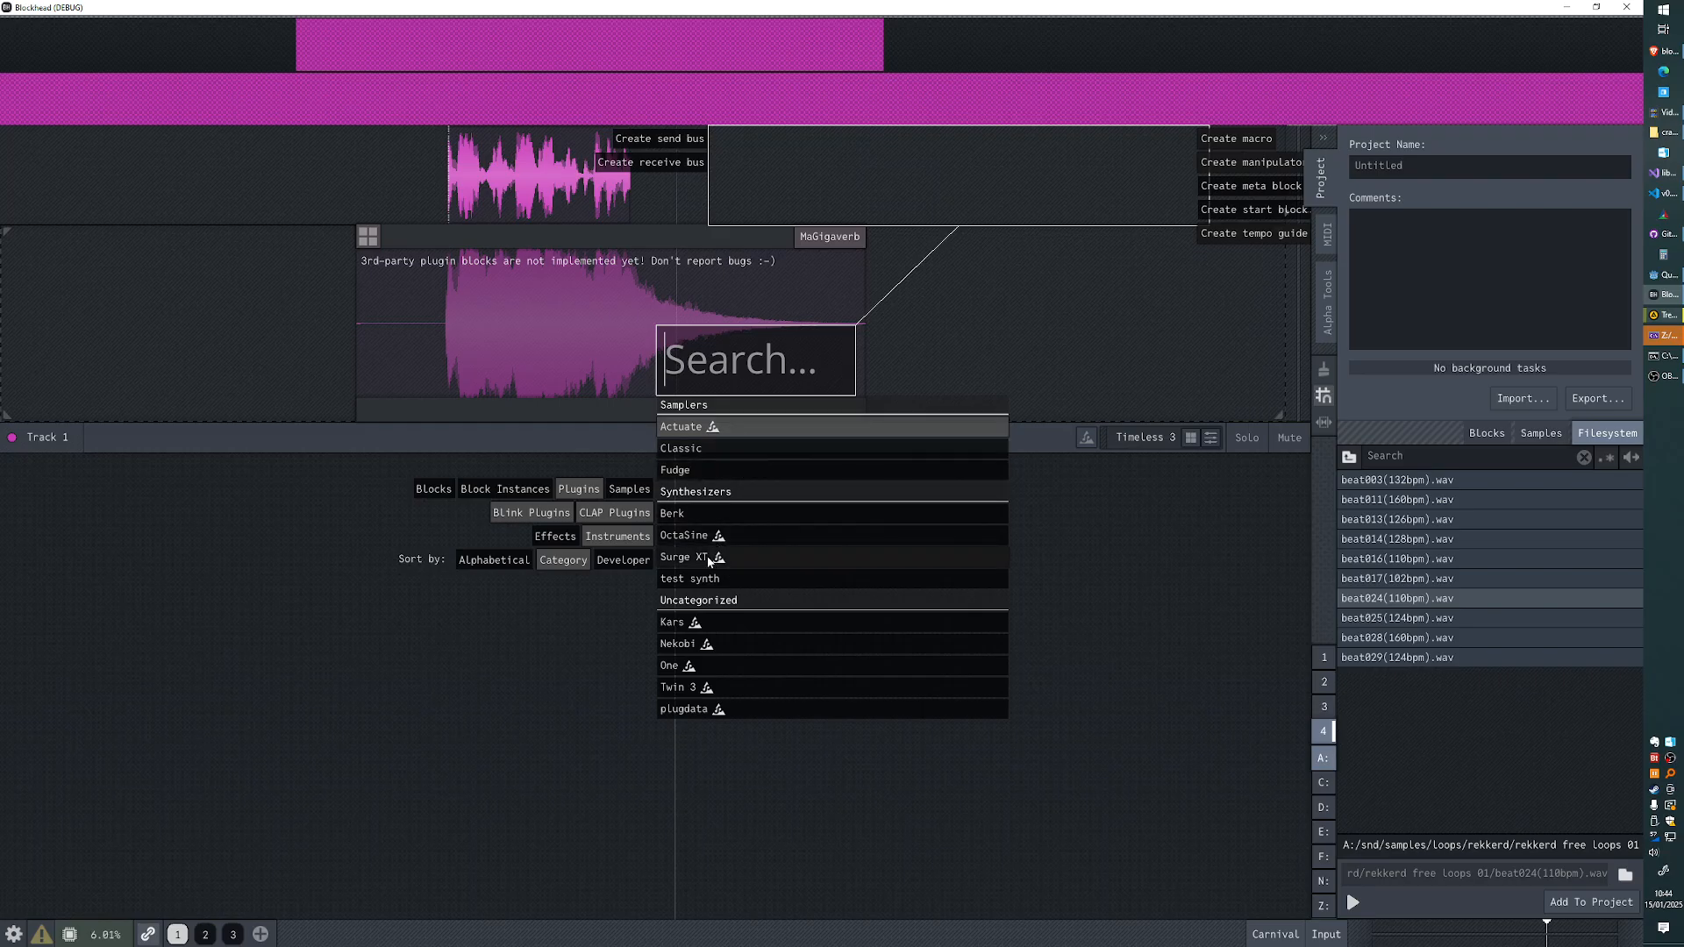
{"action": "left_click", "coordinate": [701, 666]}
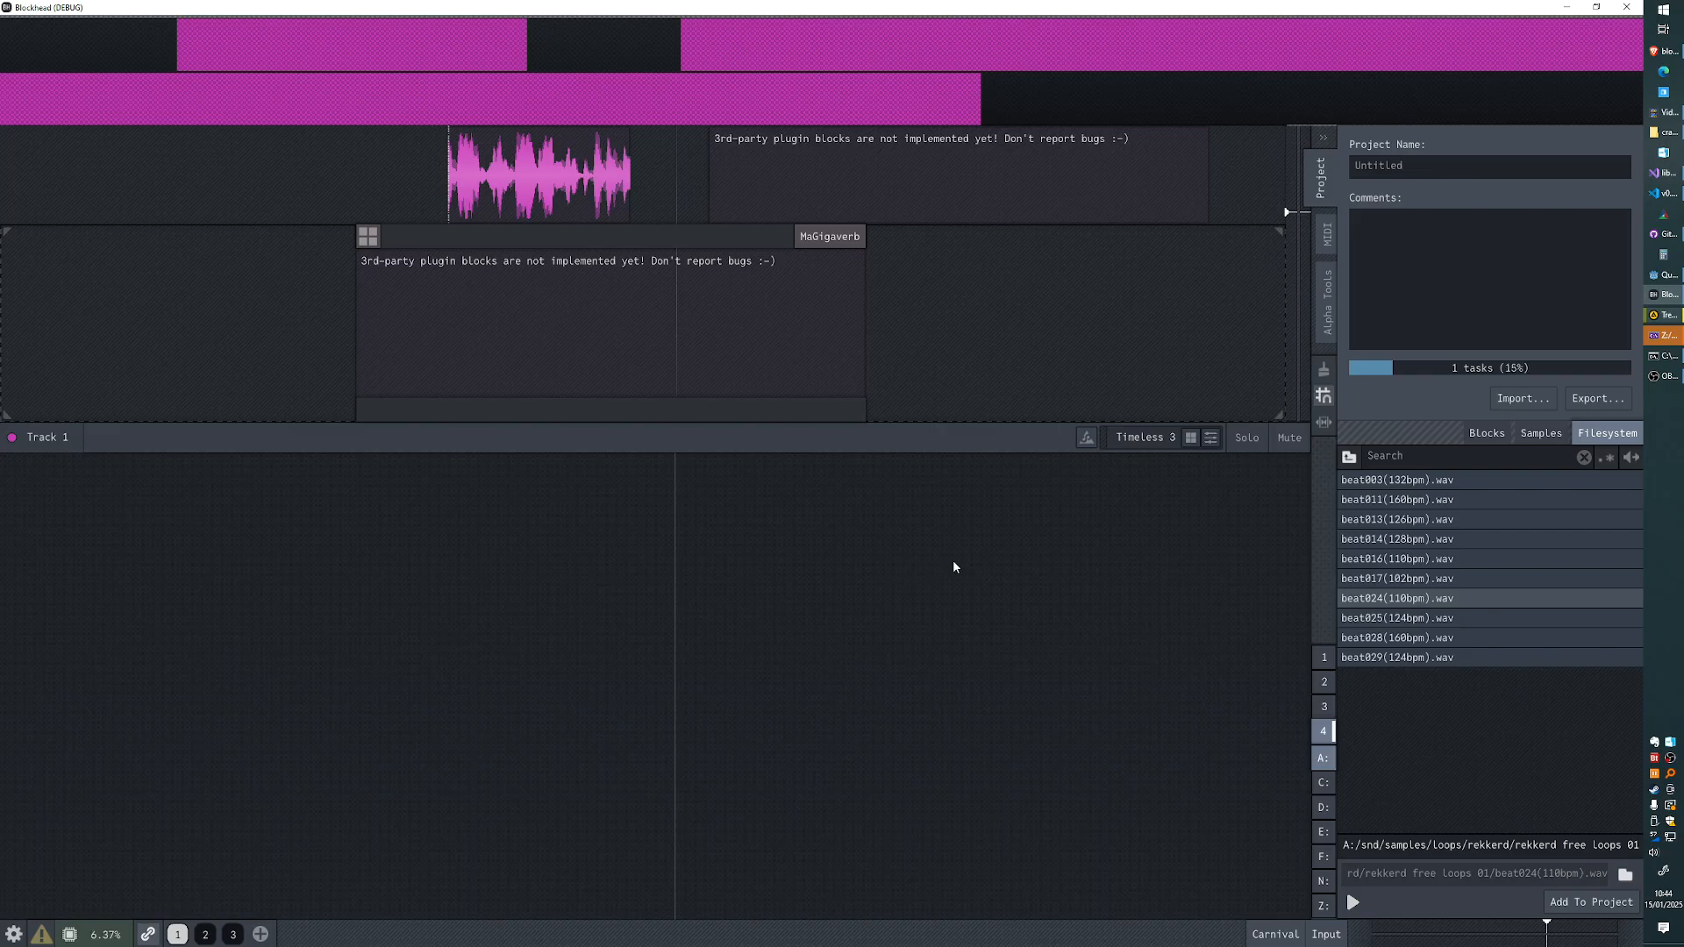
{"action": "left_click_drag", "start_coordinate": [953, 559], "coordinate": [750, 557]}
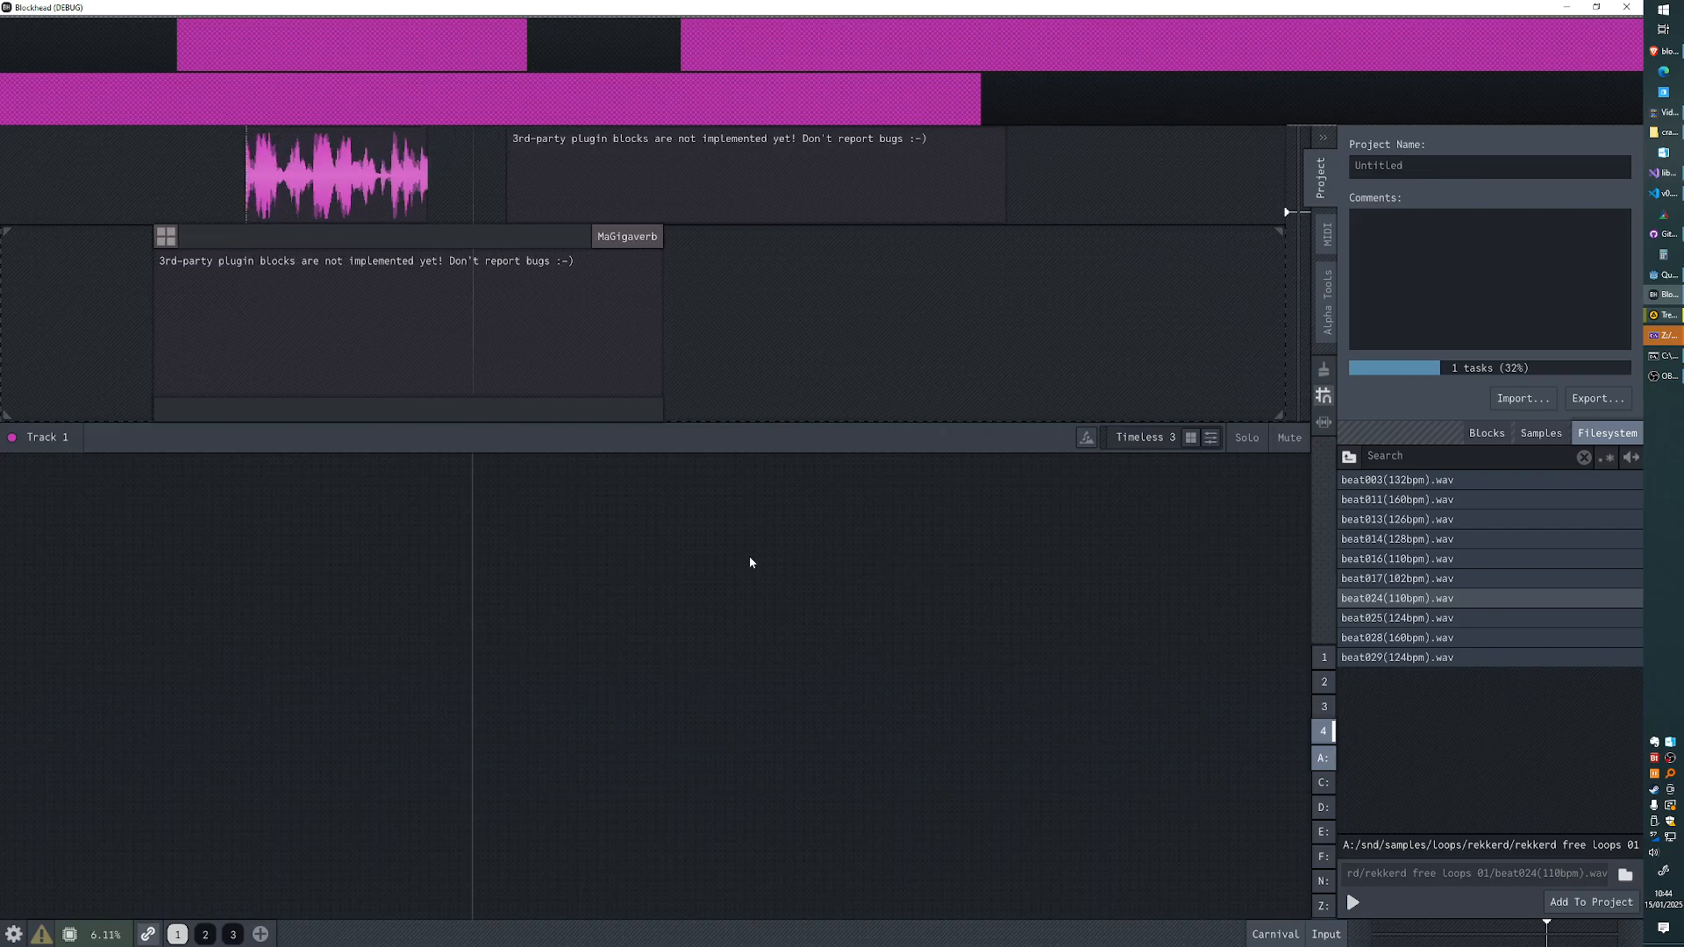
{"action": "left_click", "coordinate": [735, 181]}
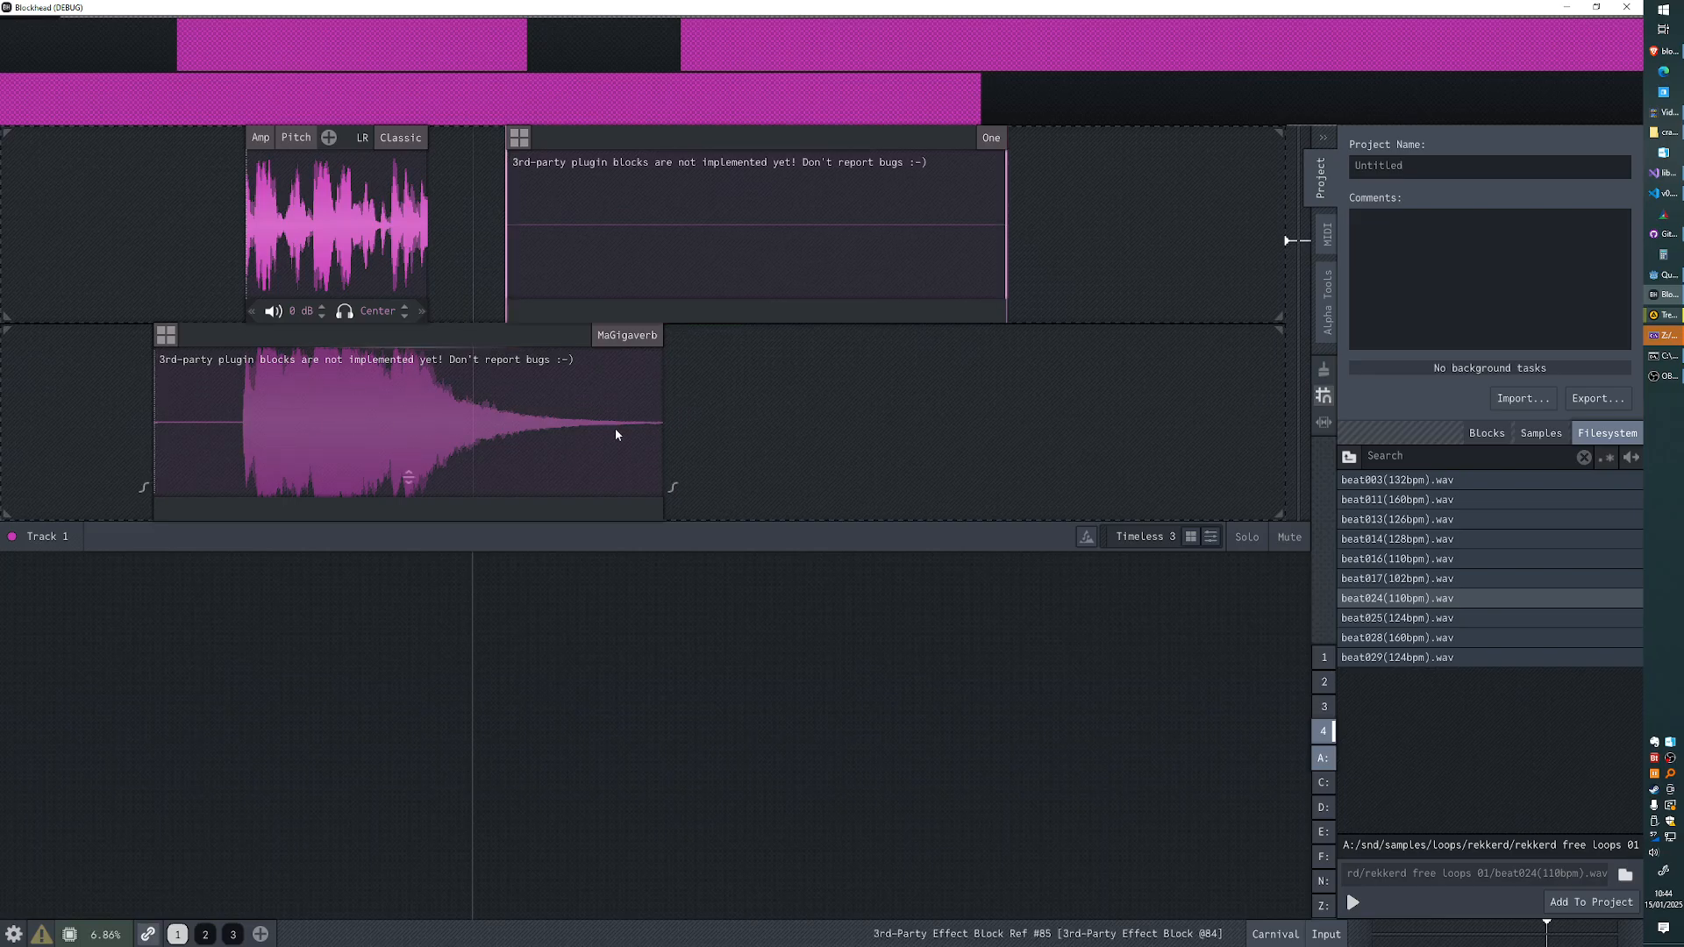
{"action": "left_click_drag", "start_coordinate": [873, 423], "coordinate": [1033, 431]}
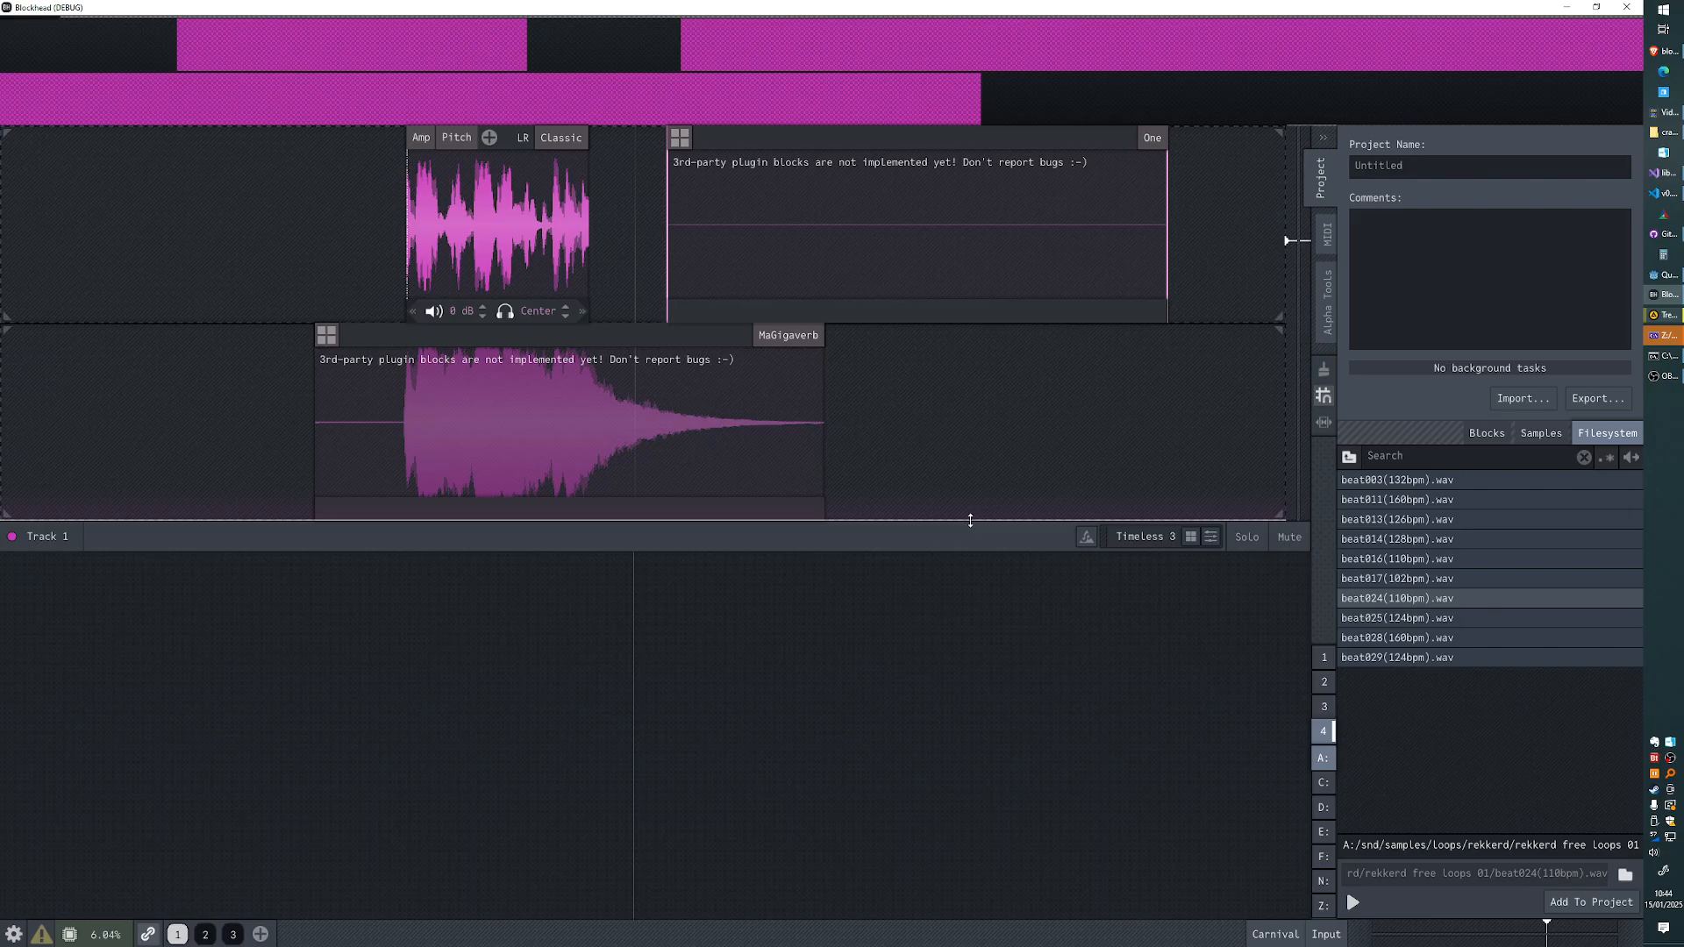
{"action": "left_click_drag", "start_coordinate": [908, 451], "coordinate": [1064, 372]}
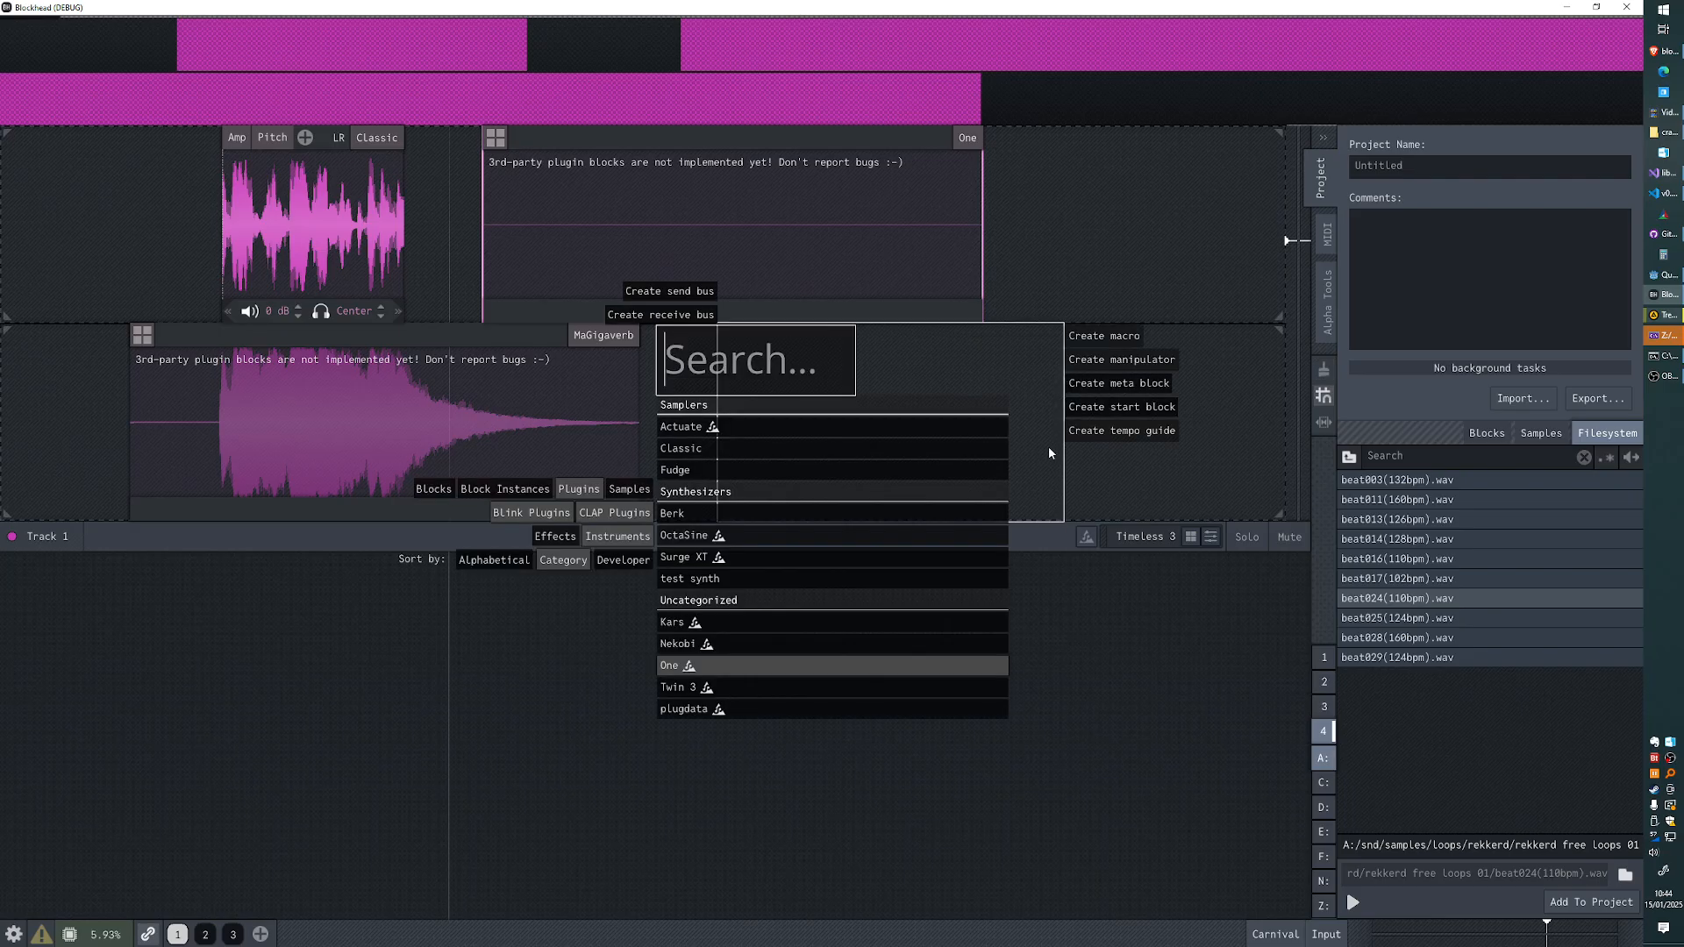
{"action": "left_click", "coordinate": [1049, 453]}
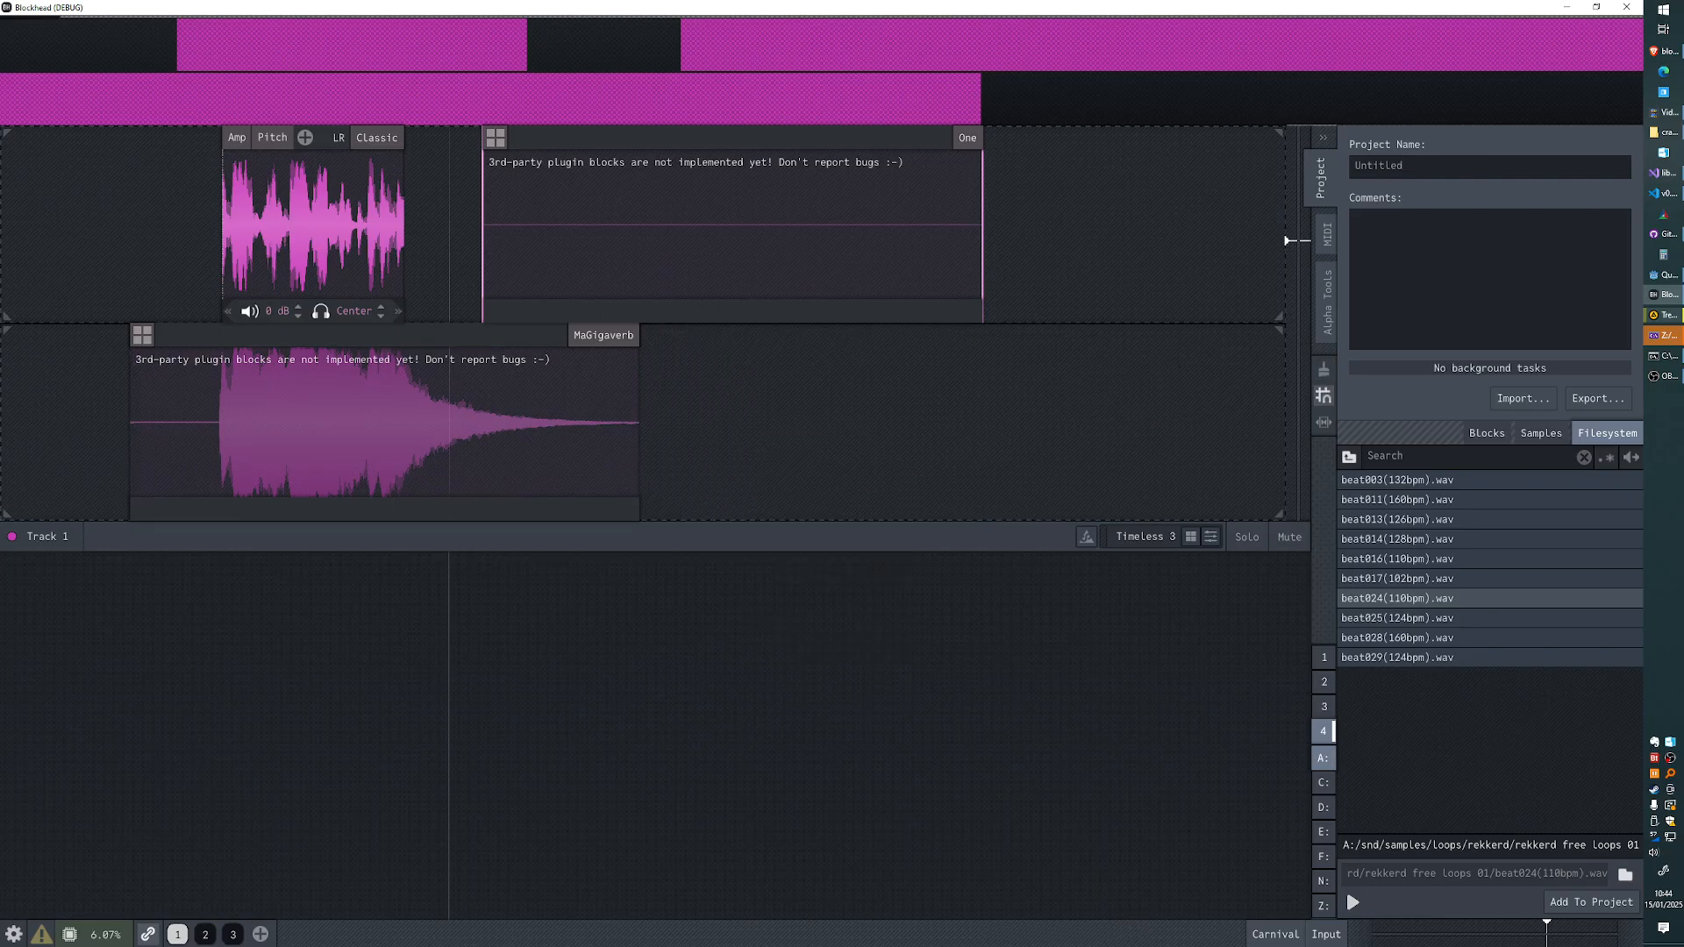